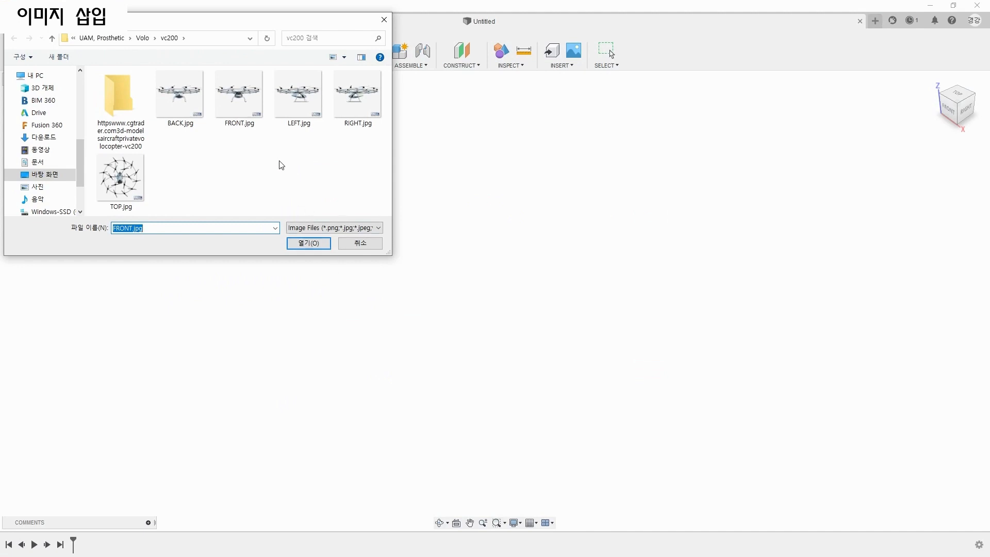
# Step: Insert the FRONT.jpg image as a canvas on the XZ plane
pyautogui.doubleClick(230, 108)
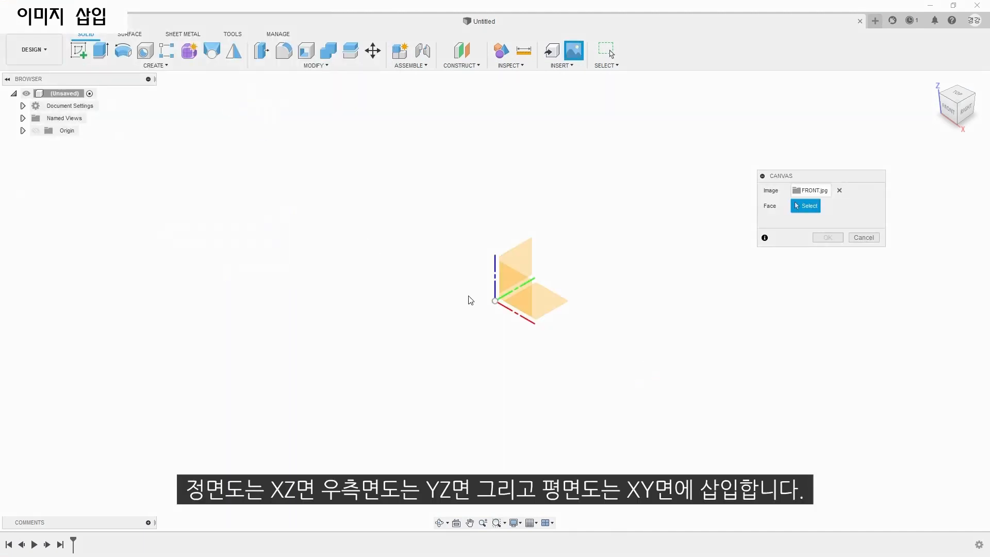
pyautogui.click(507, 293)
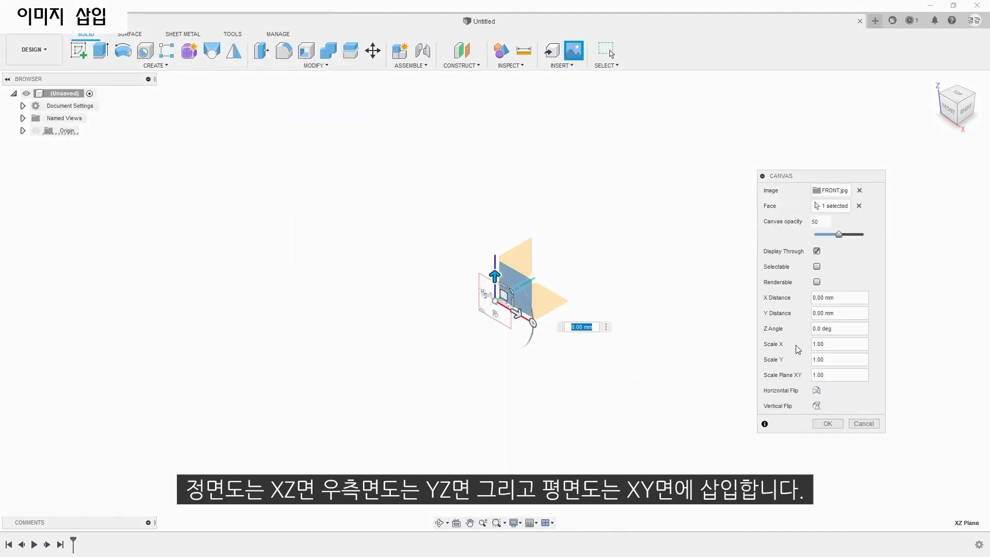
pyautogui.click(827, 423)
# Step: Insert the RIGHT.jpg image as a canvas on the YZ plane
pyautogui.click(562, 66)
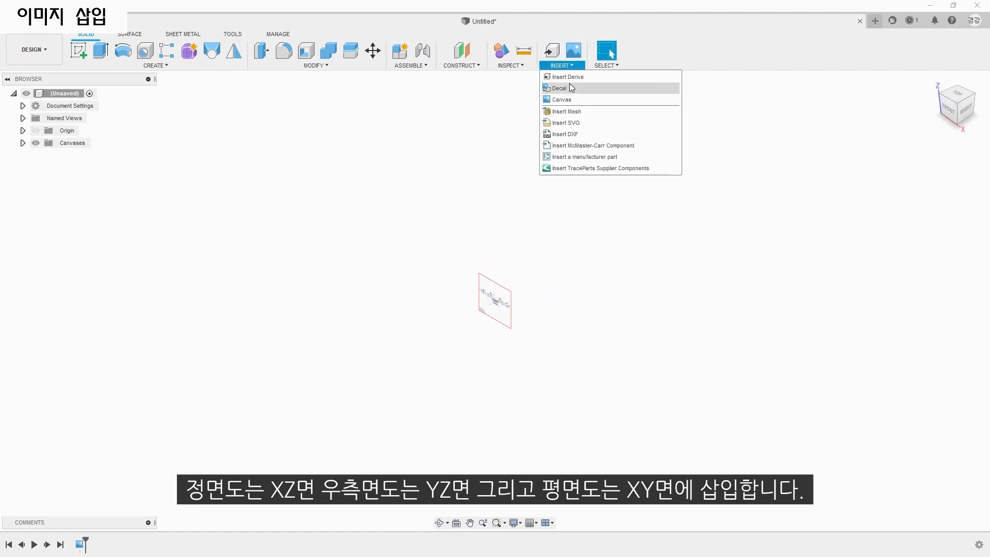
pyautogui.click(575, 103)
pyautogui.click(401, 377)
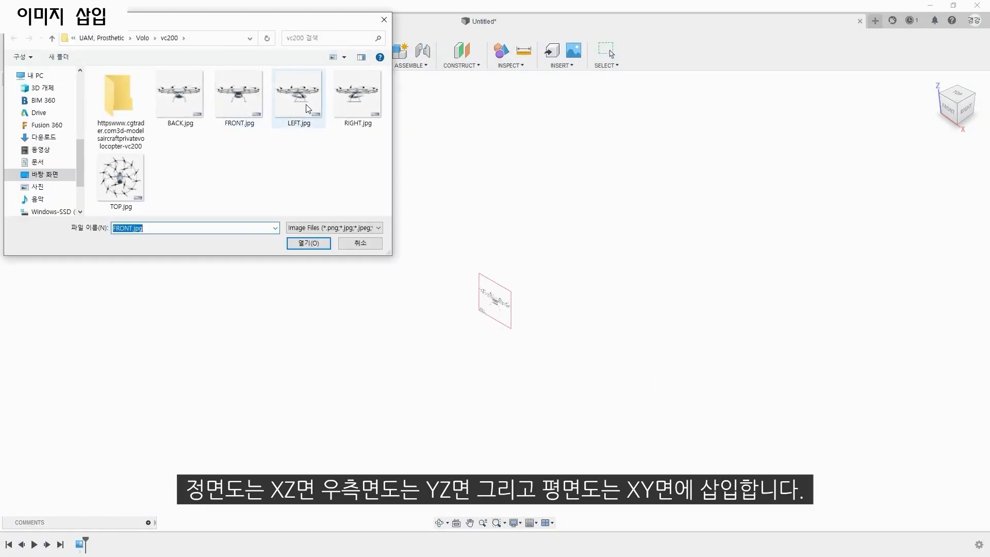
pyautogui.doubleClick(357, 95)
pyautogui.click(531, 268)
pyautogui.click(828, 423)
# Step: Insert the TOP.jpg image as a canvas on the XY plane
pyautogui.click(574, 52)
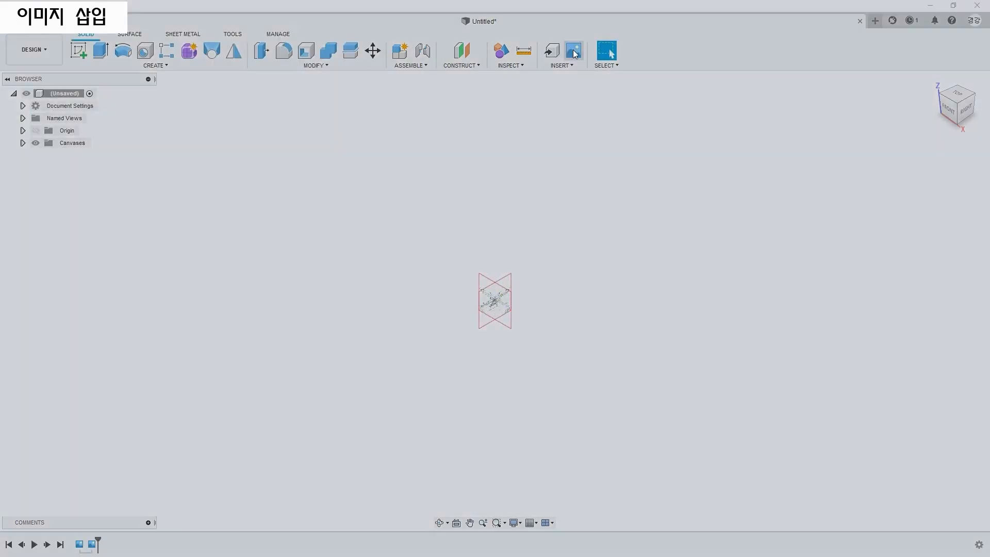
pyautogui.click(380, 382)
pyautogui.doubleClick(122, 187)
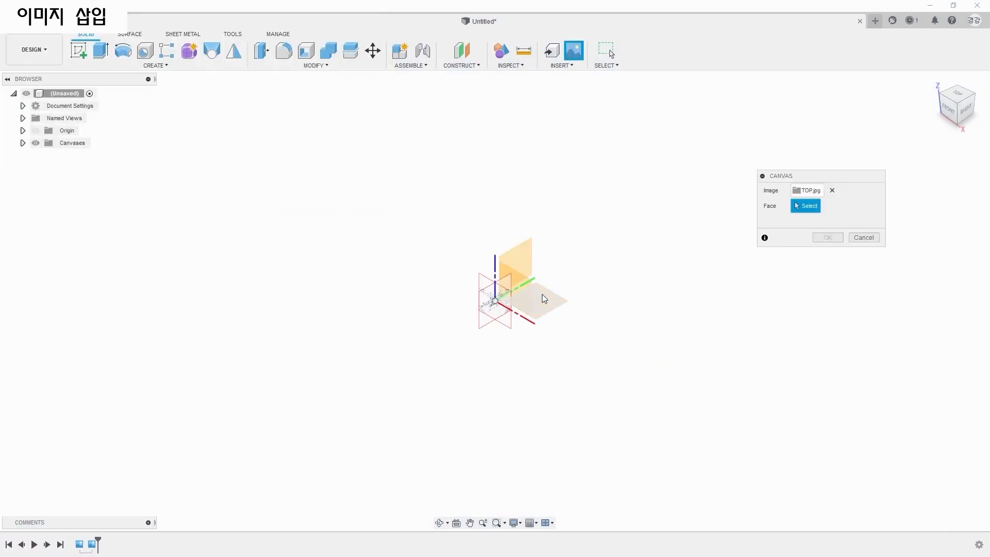
pyautogui.click(516, 309)
pyautogui.click(828, 419)
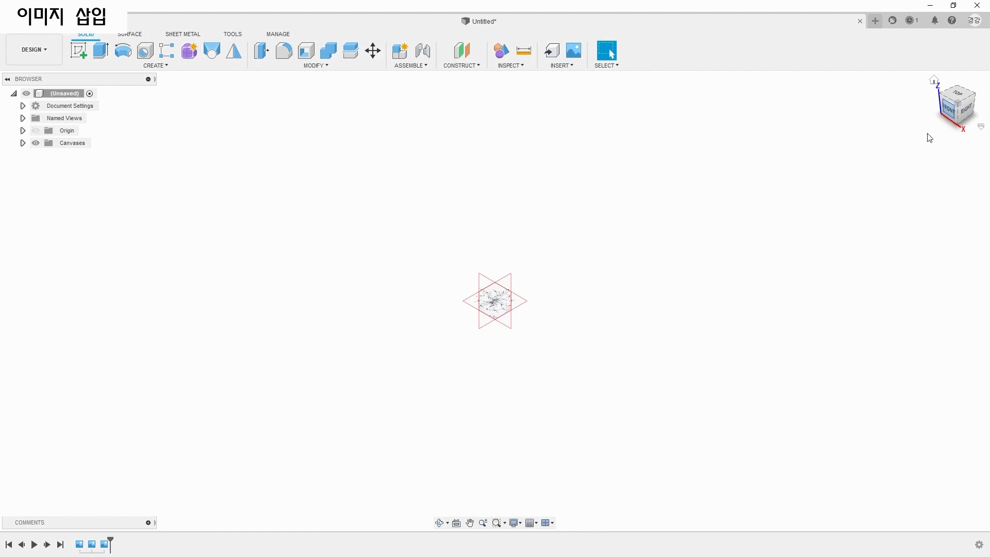
# Step: Calibrate the FRONT canvas using the two outer ends of the circular rotor frame as reference points
pyautogui.click(947, 108)
pyautogui.press('F6')
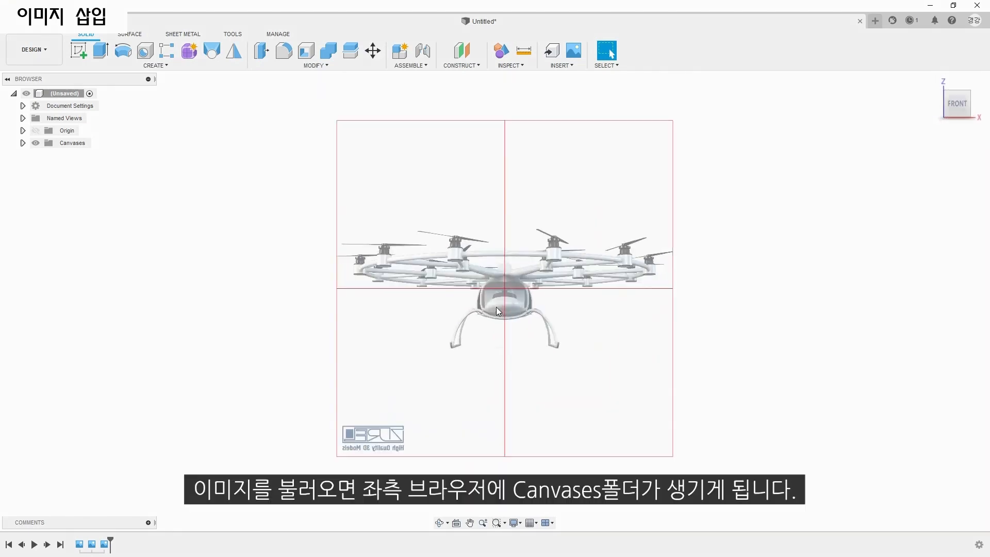
pyautogui.click(23, 143)
pyautogui.rightClick(77, 155)
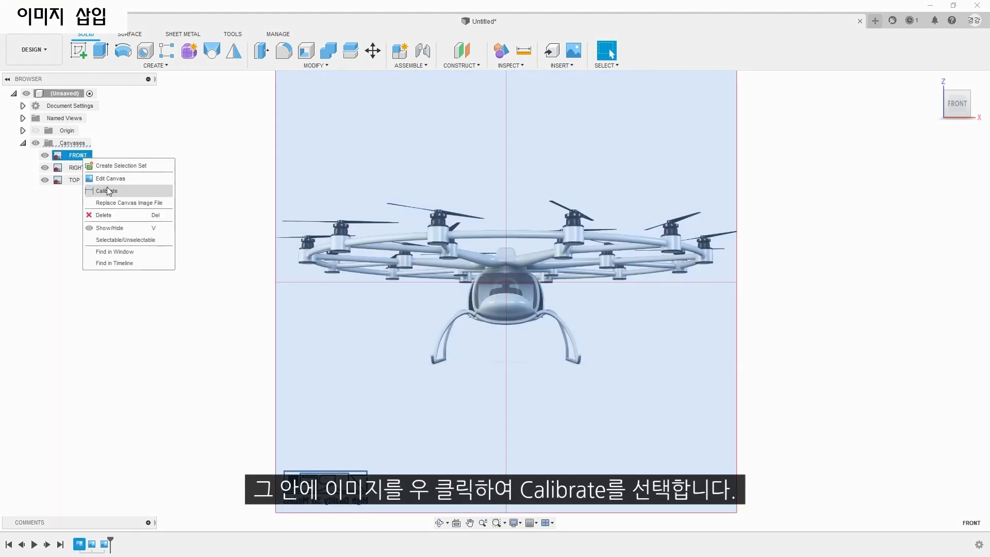
pyautogui.click(107, 190)
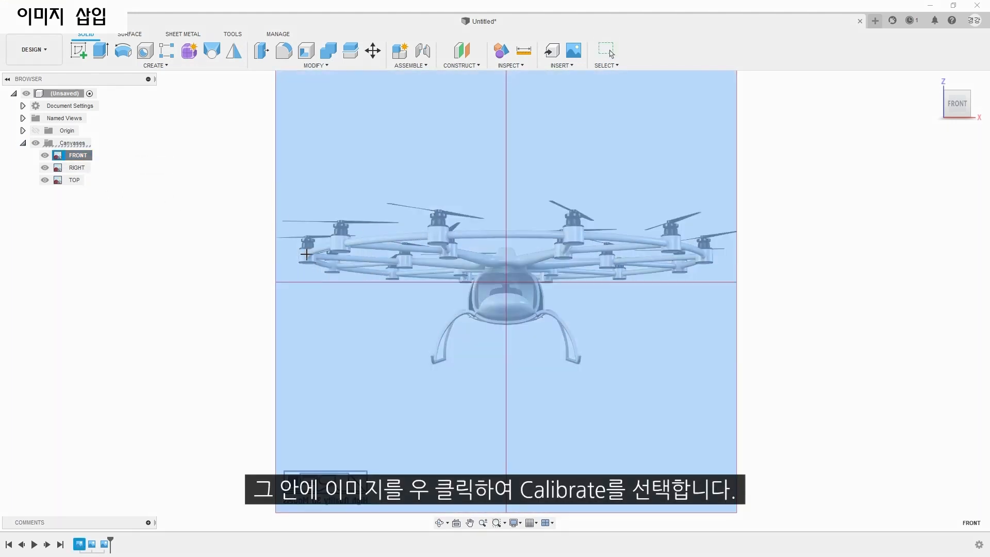
pyautogui.click(307, 254)
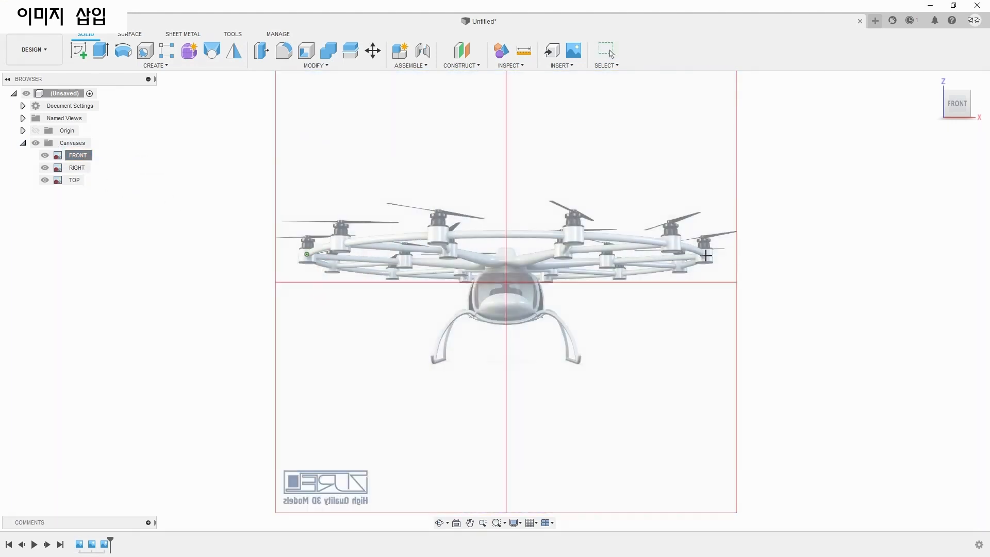
pyautogui.click(706, 256)
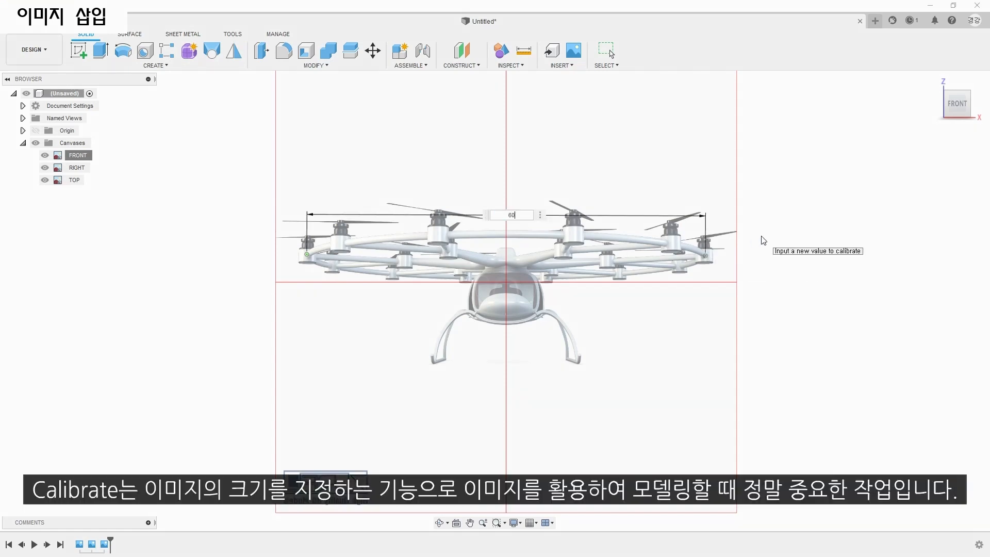
pyautogui.press('Return')
# Step: Calibrate the RIGHT canvas across the diameter of the circular rotor frame, seen from the right side
pyautogui.scroll(-10, 661, 270)
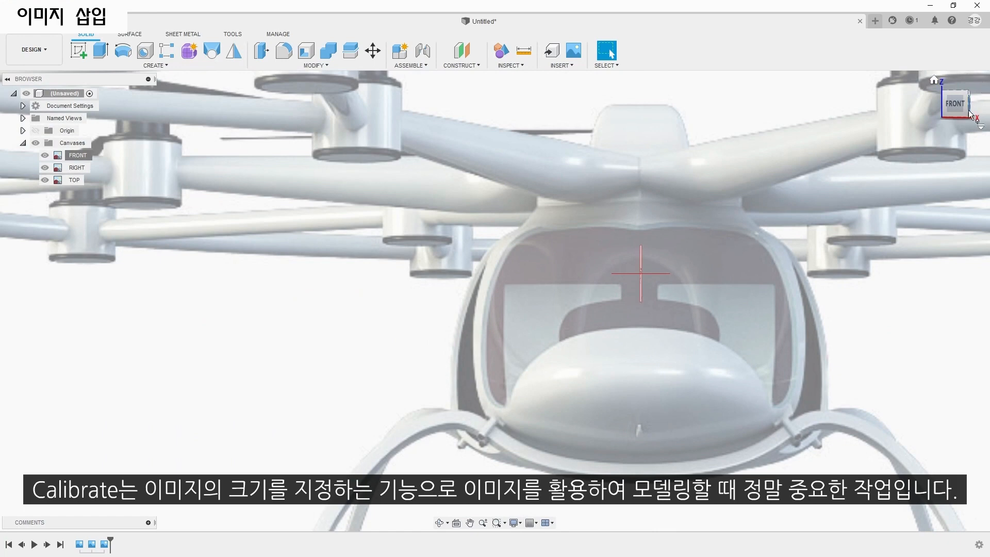
pyautogui.click(971, 114)
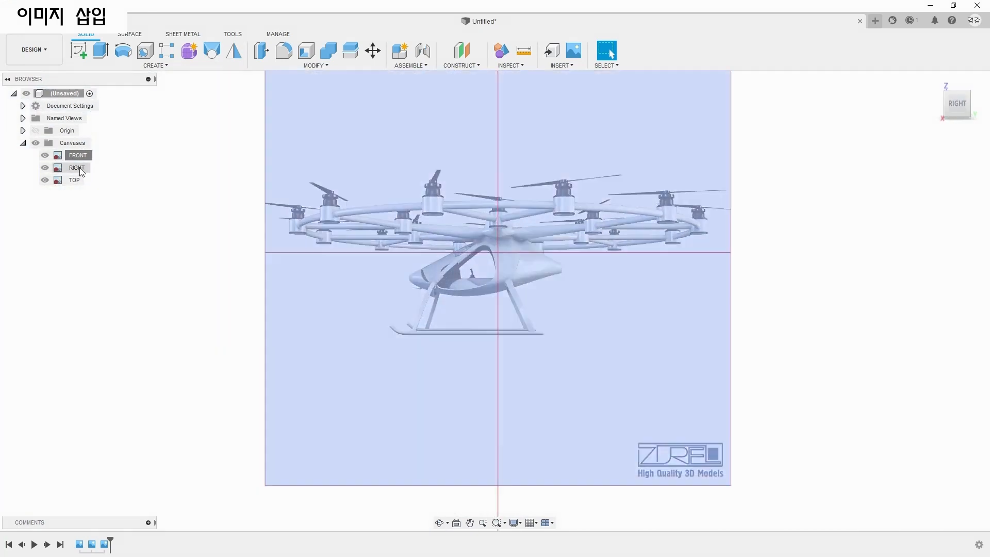
pyautogui.click(77, 167)
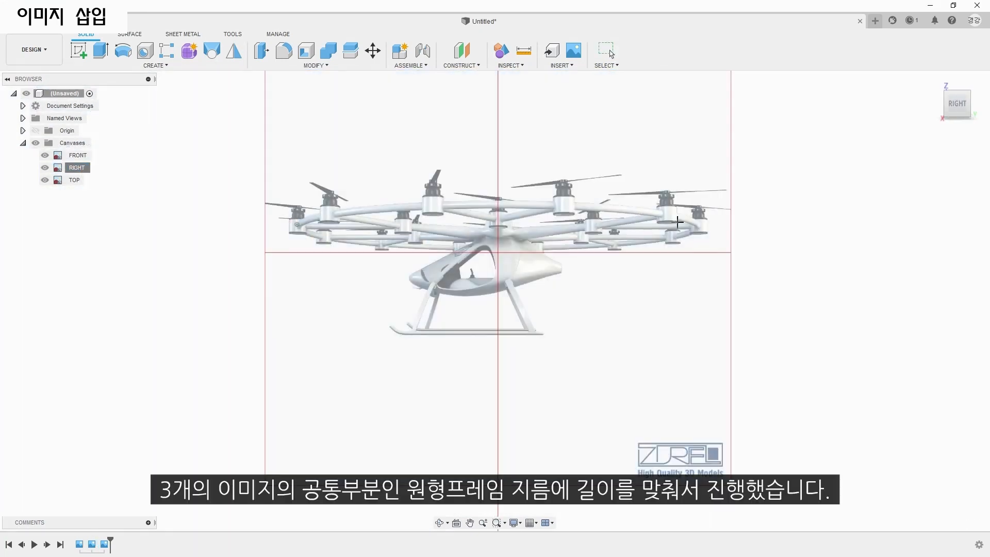
pyautogui.click(700, 225)
pyautogui.press('Return')
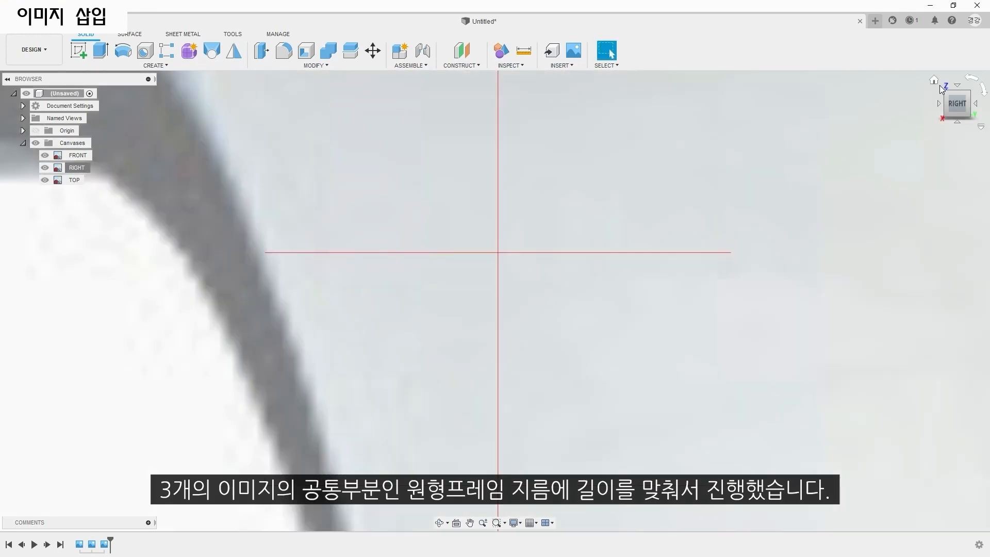
# Step: Calibrate the TOP canvas by setting the circular frame's horizontal diameter to 605 mm
pyautogui.click(936, 82)
pyautogui.click(957, 95)
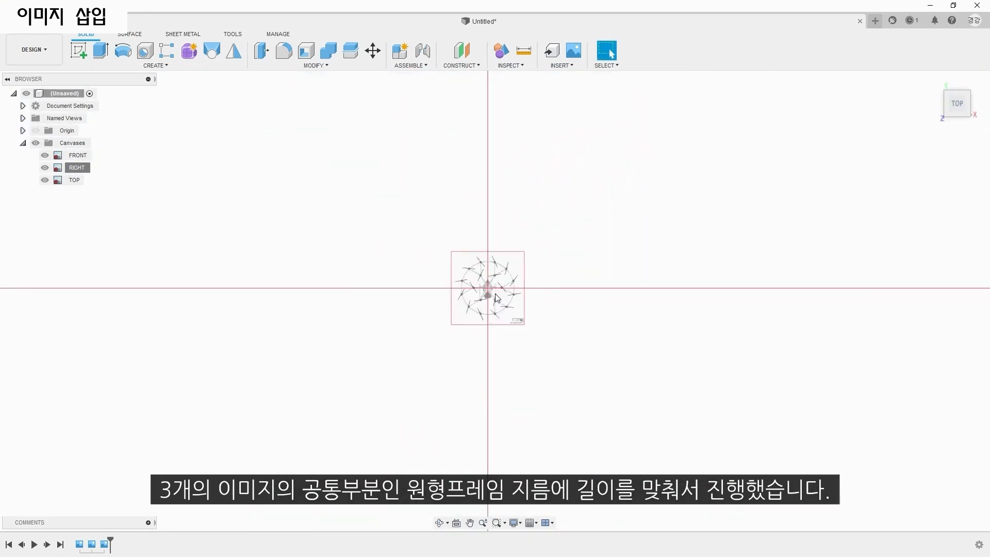
pyautogui.scroll(5, 496, 298)
pyautogui.rightClick(74, 180)
pyautogui.click(103, 213)
pyautogui.scroll(2, 509, 279)
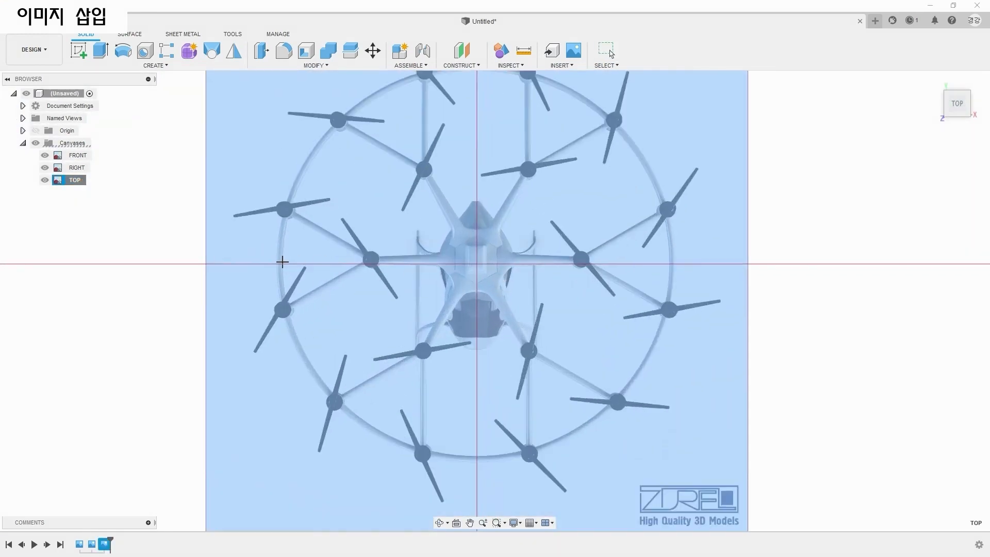
pyautogui.click(280, 262)
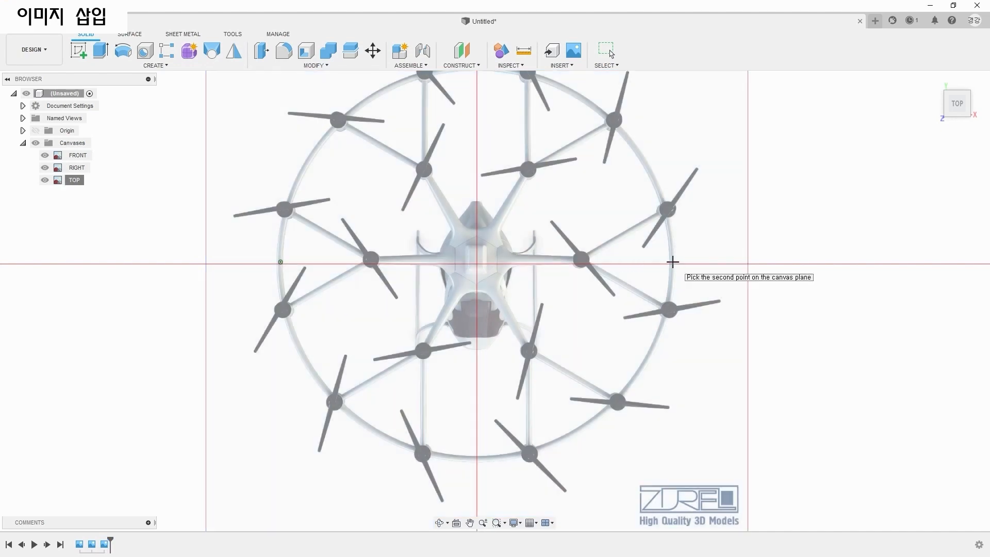
pyautogui.click(672, 262)
pyautogui.write('605')
pyautogui.press('Return')
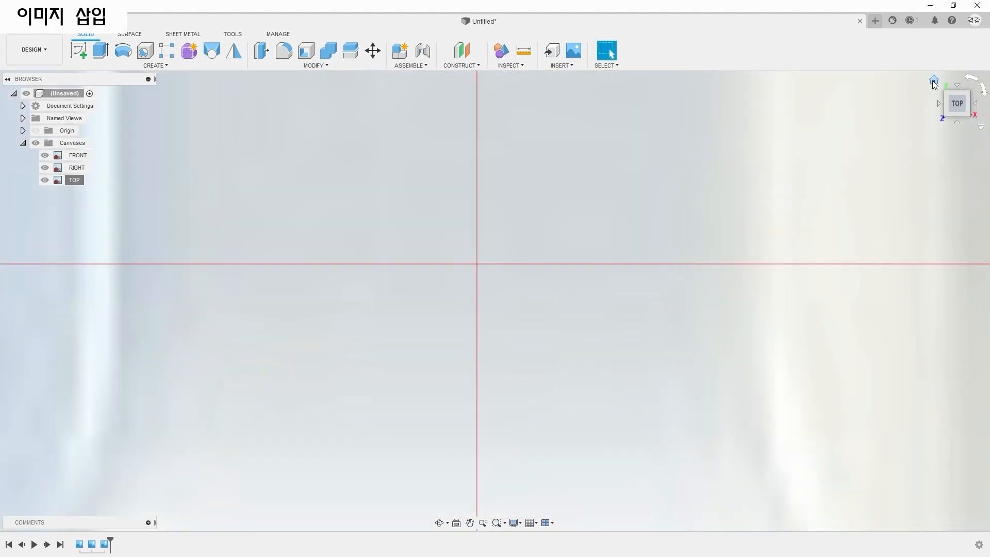
# Step: Edit the FRONT canvas and shift it sideways with a Y Distance of about 0.151 mm to centre the aircraft
pyautogui.click(934, 80)
pyautogui.rightClick(74, 156)
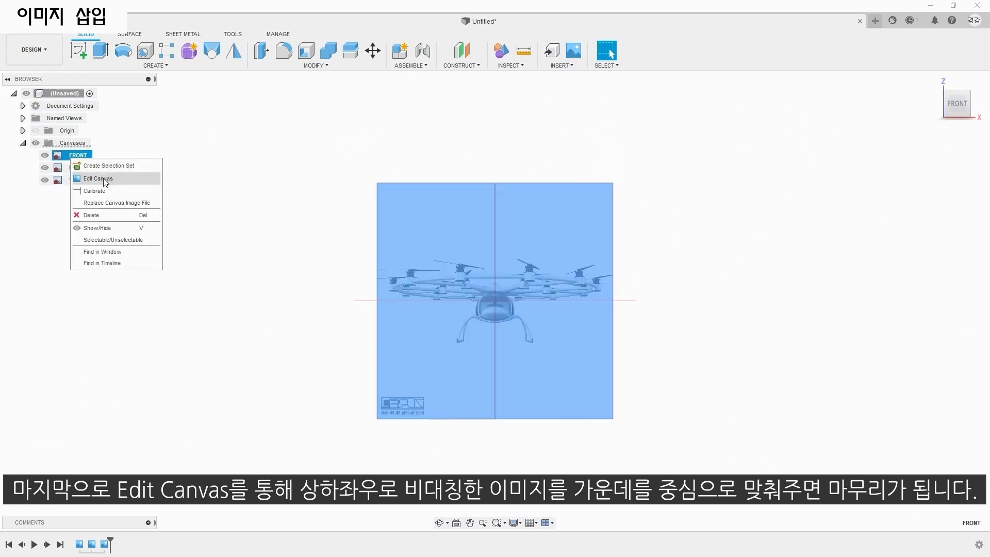
pyautogui.click(103, 178)
pyautogui.scroll(10, 516, 297)
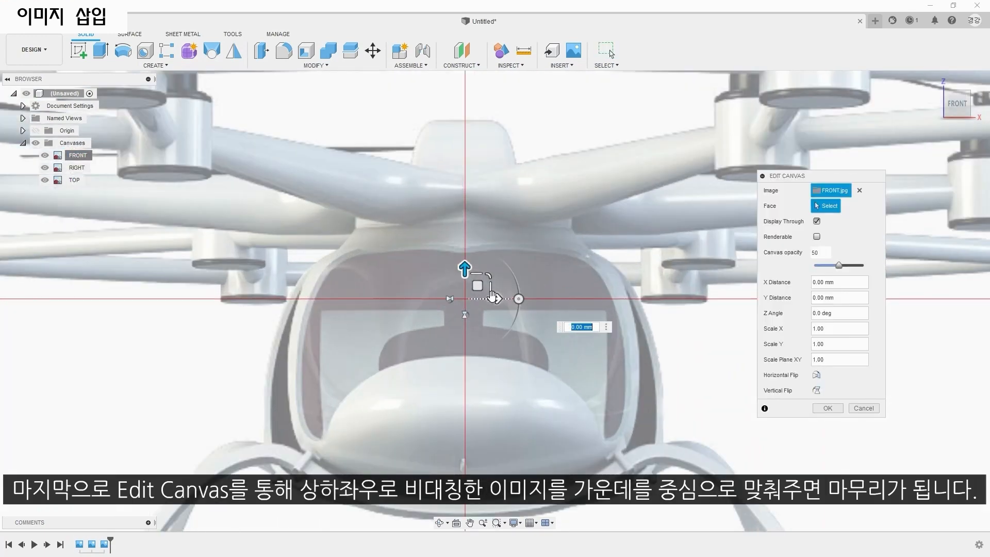
pyautogui.moveTo(494, 299); pyautogui.dragTo(495, 299)
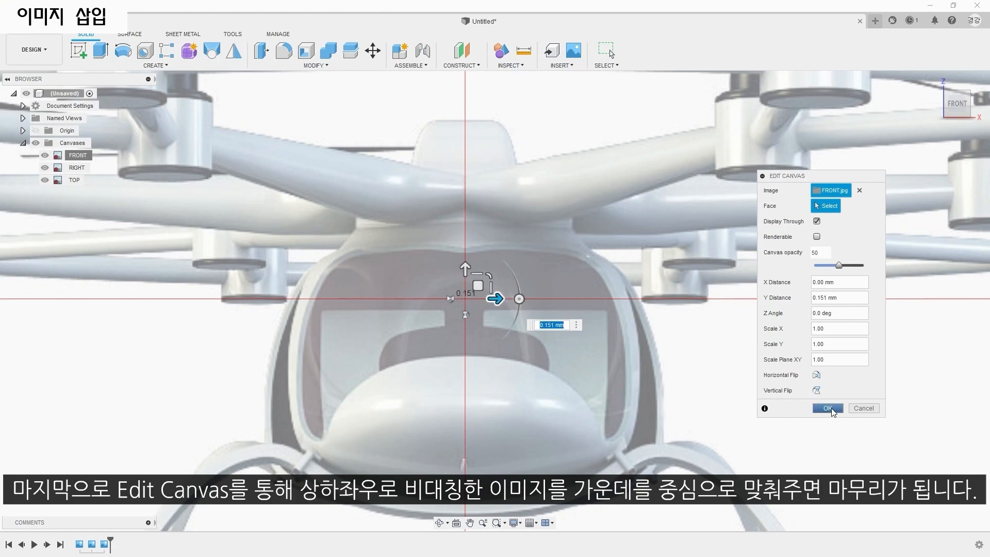
pyautogui.click(827, 409)
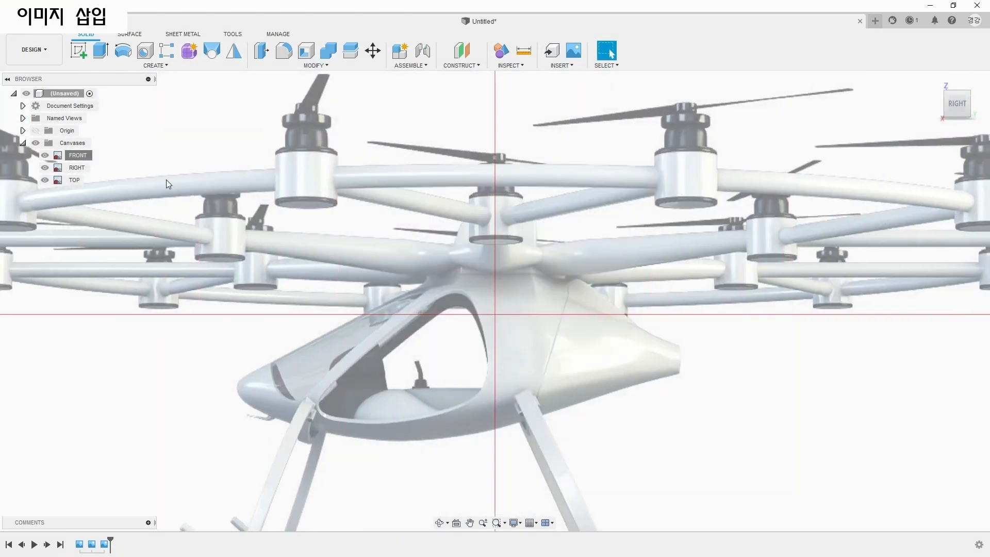
# Step: Edit the TOP canvas and shift it by a Y Distance of about -0.823 mm to centre the aircraft on the origin
pyautogui.click(934, 80)
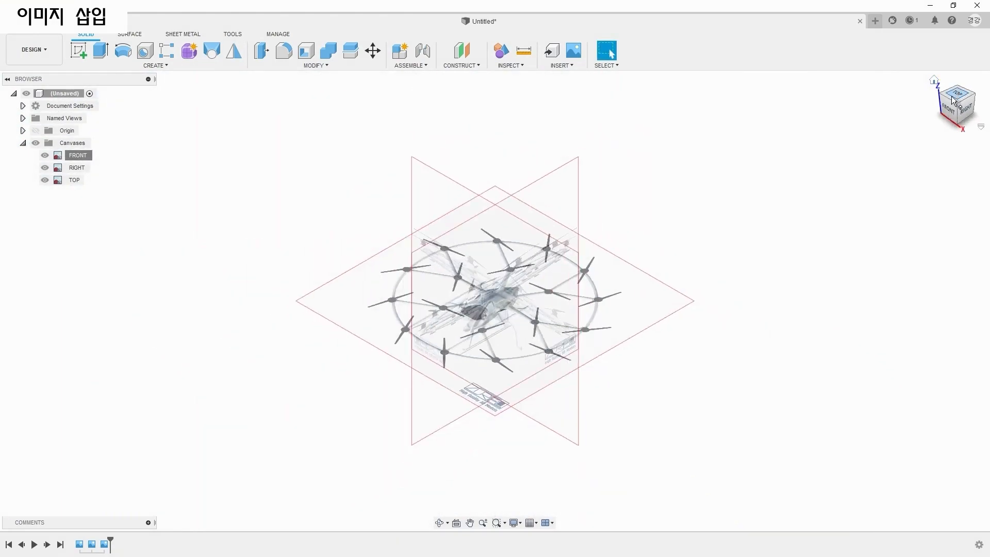
pyautogui.click(957, 97)
pyautogui.rightClick(78, 185)
pyautogui.click(110, 209)
pyautogui.moveTo(508, 253); pyautogui.dragTo(509, 261)
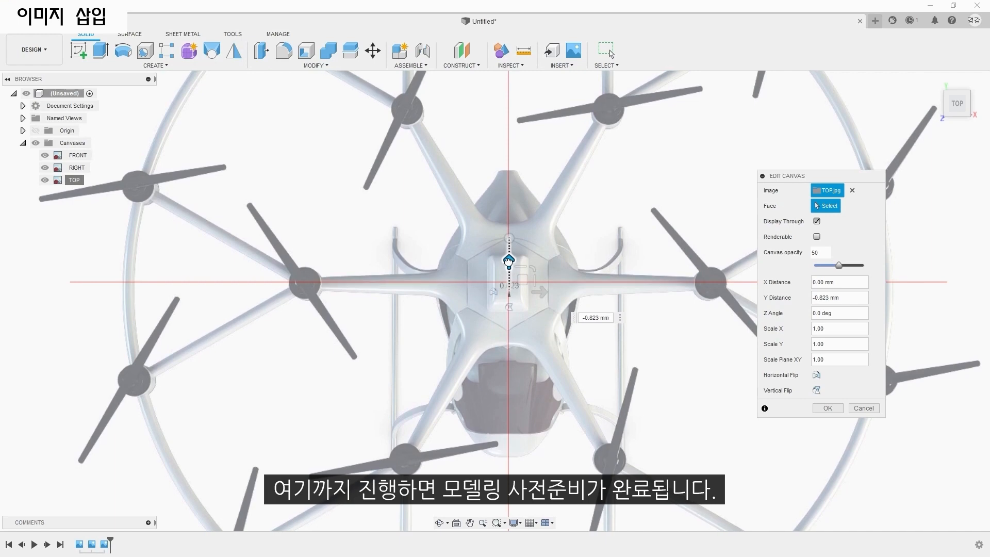
pyautogui.click(825, 408)
# Step: Create a form and lay out a centre-type box base of 118 × 80 mm from the origin on the XZ plane
pyautogui.click(934, 81)
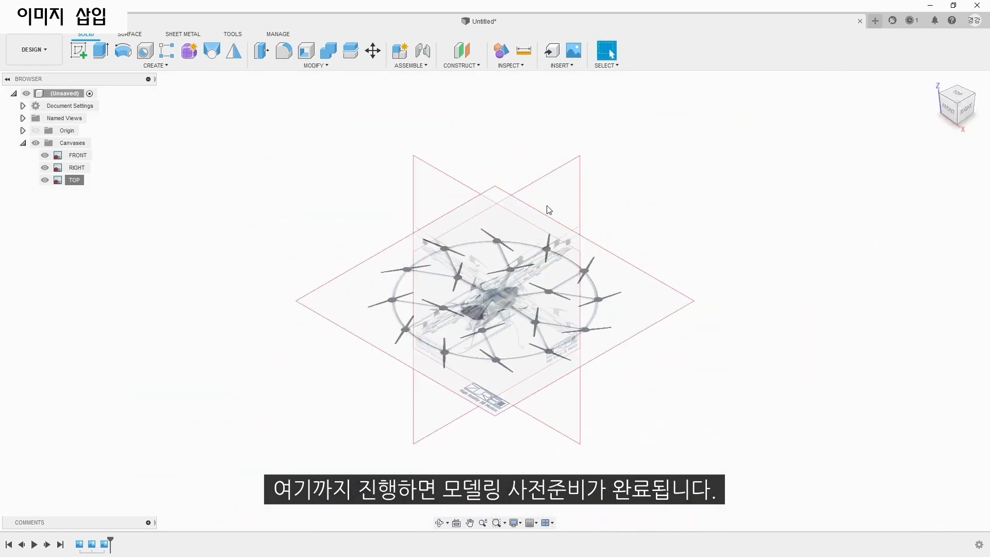
pyautogui.click(951, 112)
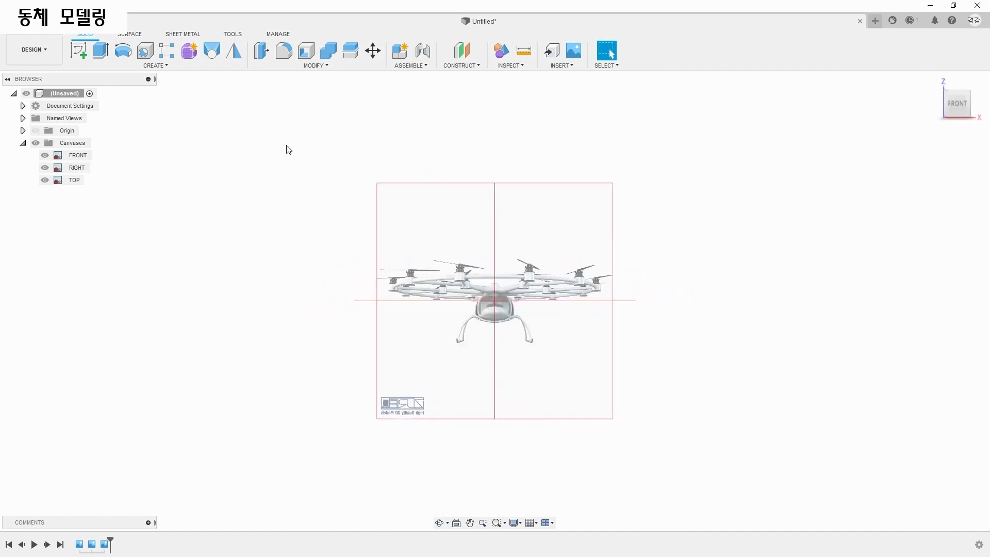
pyautogui.click(191, 54)
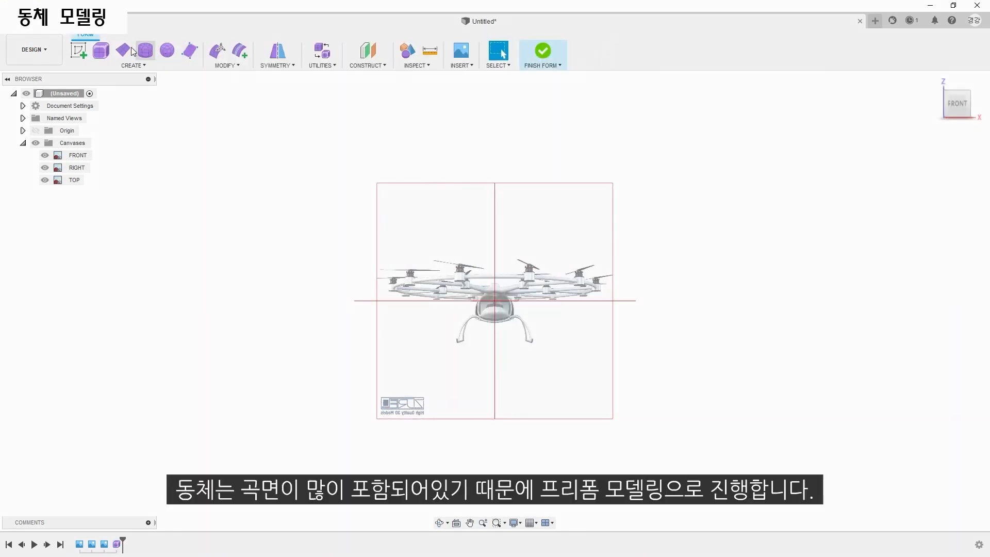
pyautogui.click(101, 50)
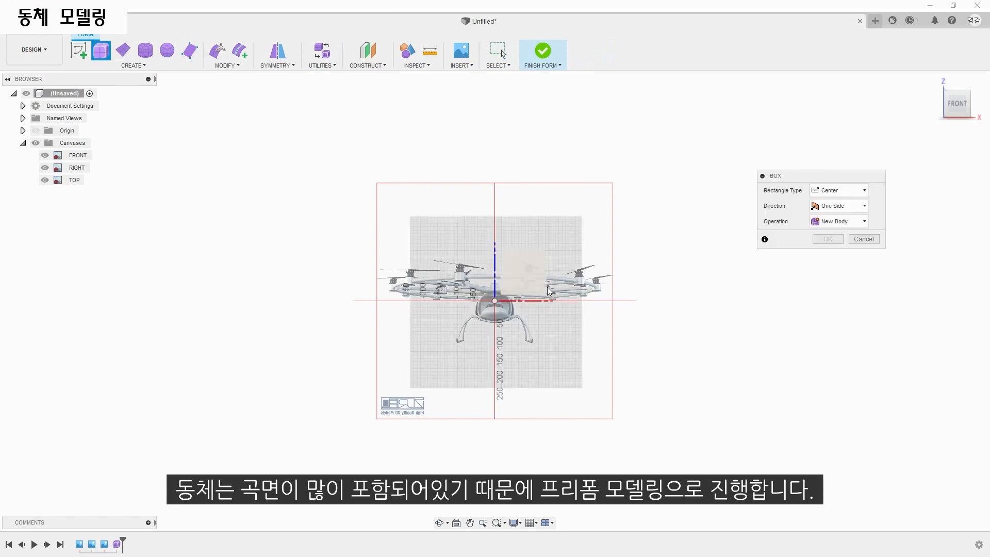
pyautogui.scroll(10, 509, 301)
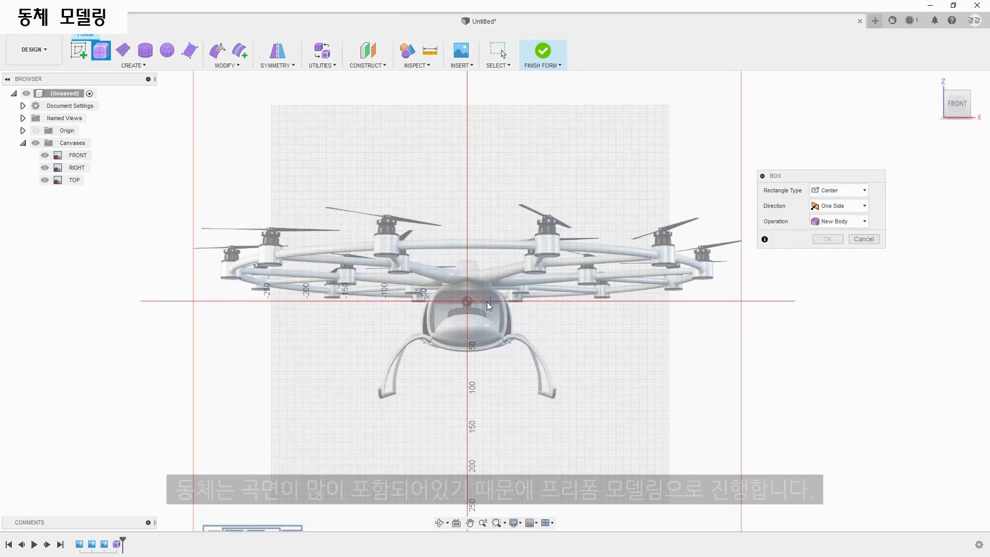
pyautogui.click(447, 300)
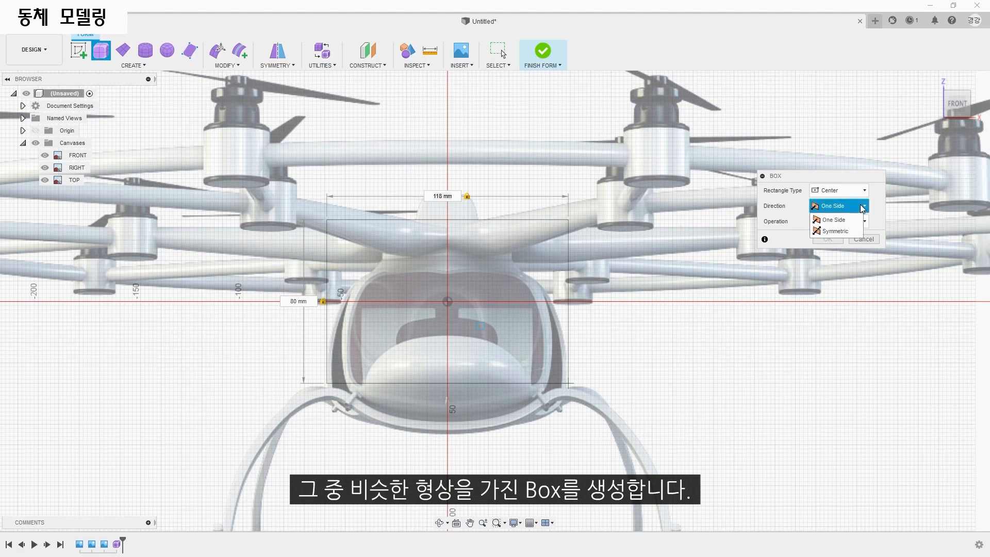
# Step: Complete the box with a symmetric 80 mm height and Mirror symmetry using Length Symmetry
pyautogui.click(834, 230)
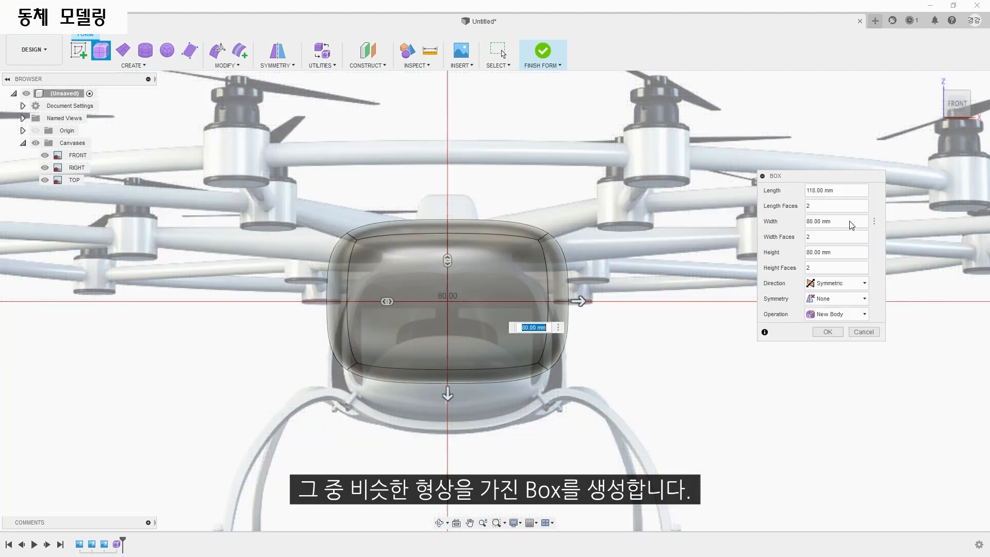
pyautogui.click(841, 299)
pyautogui.click(831, 308)
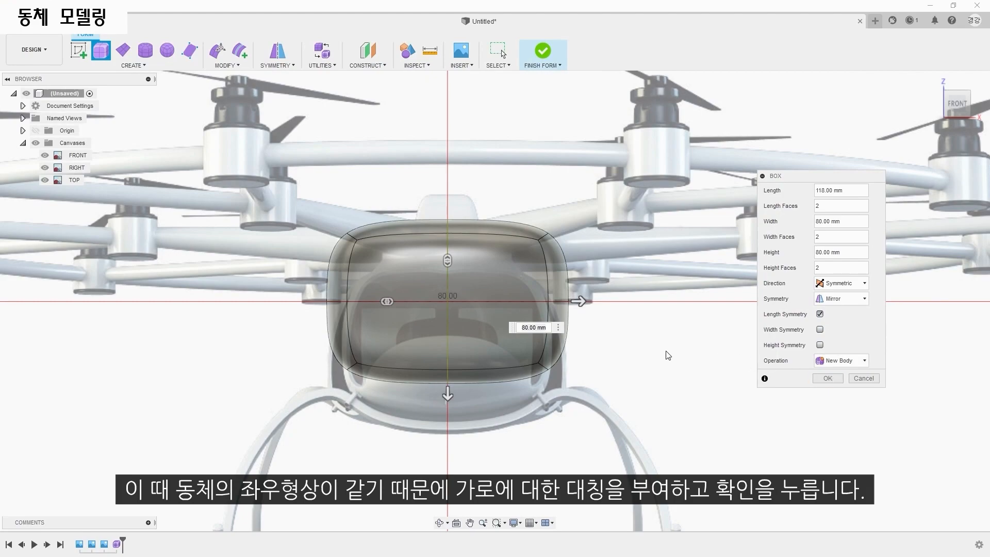
pyautogui.keyDown('shift'); pyautogui.moveTo(666, 351); pyautogui.dragTo(632, 375, button='middle'); pyautogui.keyUp('shift')
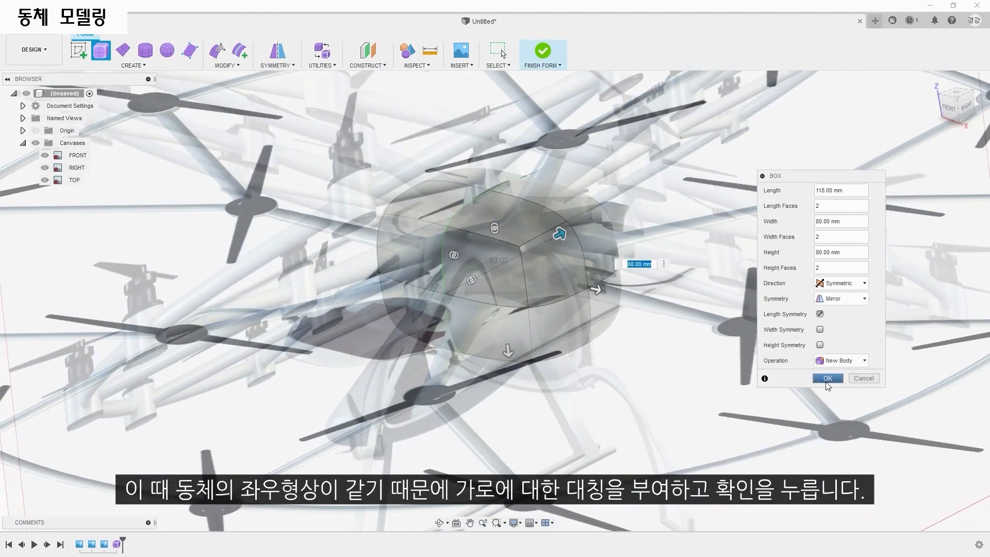
pyautogui.click(826, 382)
# Step: Move the box body down so it lines up with the fuselage on the FRONT canvas
pyautogui.keyDown('shift'); pyautogui.moveTo(737, 348); pyautogui.dragTo(761, 295, button='middle'); pyautogui.keyUp('shift')
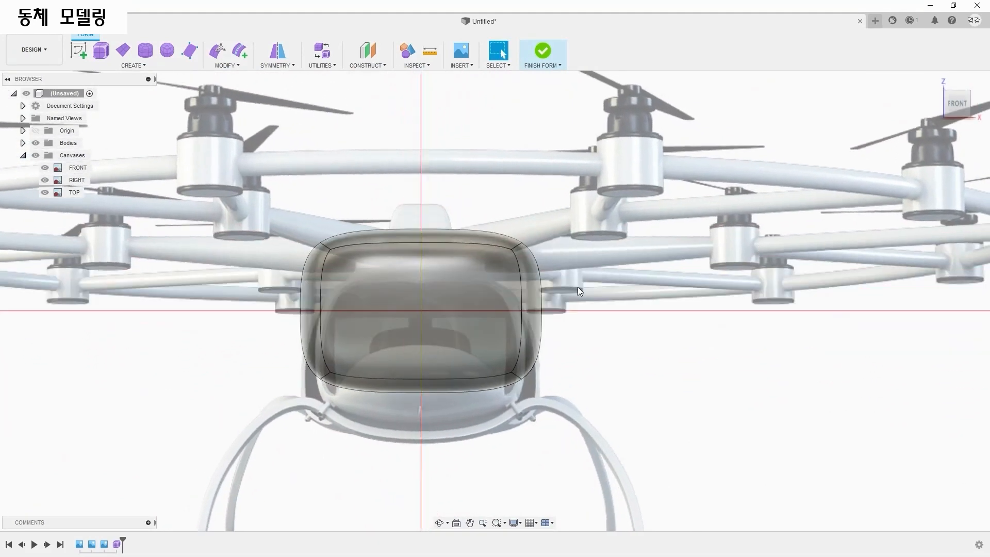
pyautogui.press('m')
pyautogui.click(493, 280)
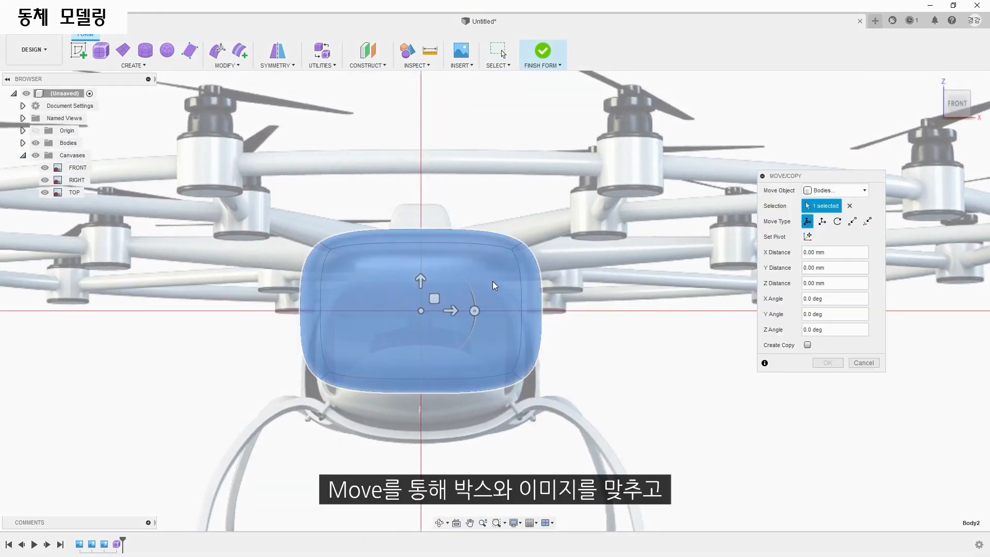
pyautogui.scroll(3, 464, 291)
pyautogui.moveTo(399, 287); pyautogui.dragTo(407, 350)
pyautogui.click(827, 363)
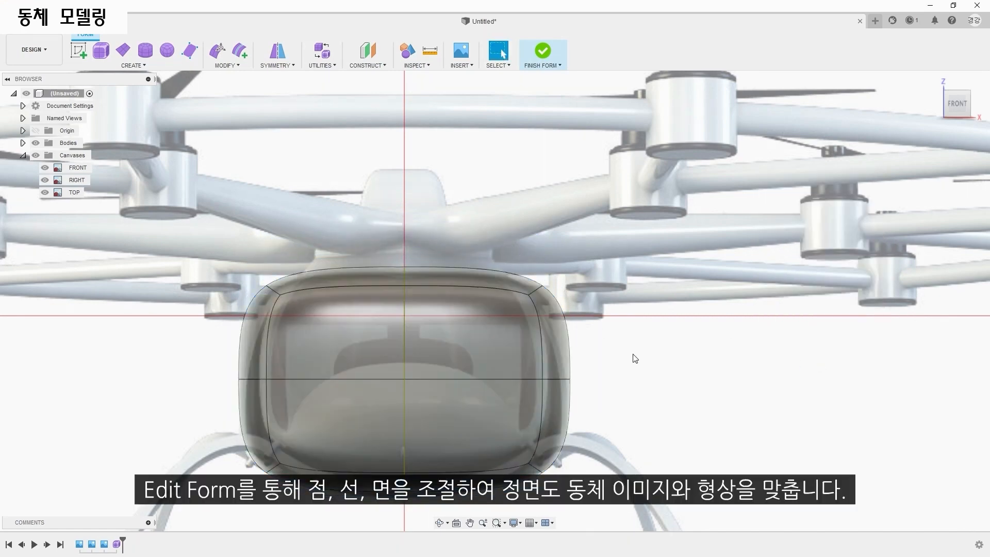
# Step: With Edit Form, move the box's upper corner edges about 13.4 mm inward and pull the lower corner edges in to match the FRONT canvas
pyautogui.moveTo(632, 356); pyautogui.dragTo(622, 304, button='middle')
pyautogui.click(218, 51)
pyautogui.scroll(2, 552, 258)
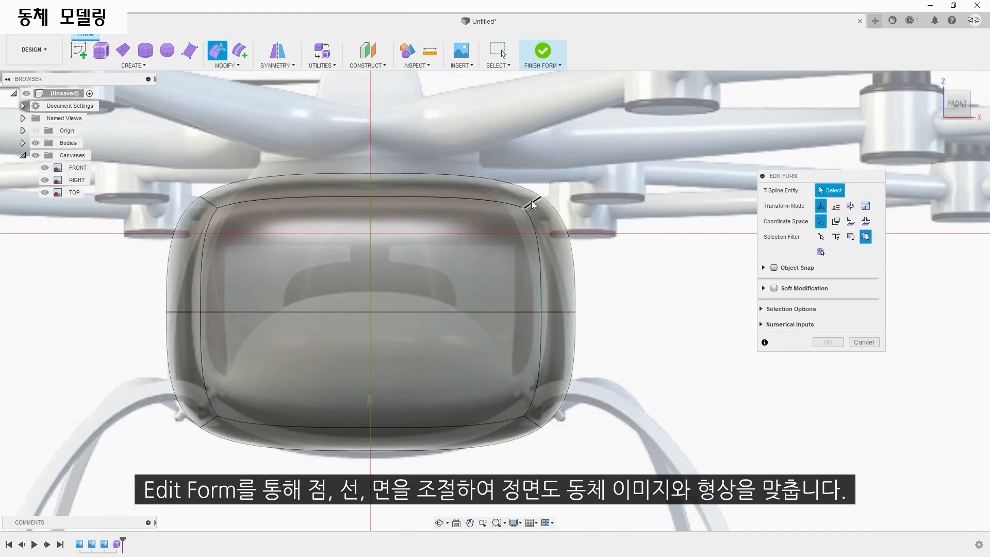
pyautogui.click(531, 190)
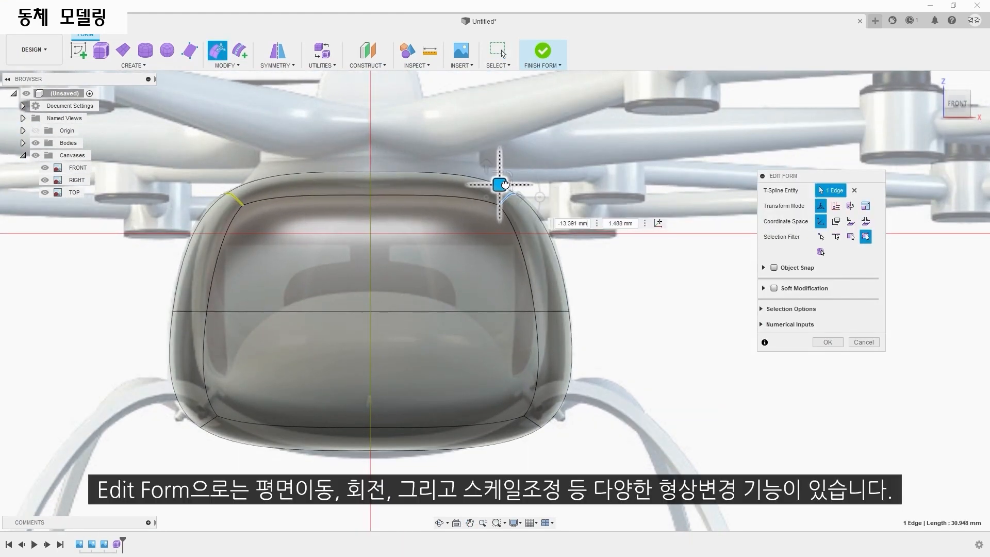
pyautogui.moveTo(534, 190); pyautogui.dragTo(533, 87, button='middle')
pyautogui.click(535, 319)
pyautogui.moveTo(537, 322); pyautogui.dragTo(512, 327)
# Step: Adjust the bottom centre edges and both lower corner edges front to back so the underside follows the FRONT canvas
pyautogui.click(372, 341)
pyautogui.keyDown('shift'); pyautogui.moveTo(386, 352); pyautogui.dragTo(397, 336, button='middle'); pyautogui.keyUp('shift')
pyautogui.keyDown('shift'); pyautogui.click(386, 359); pyautogui.keyUp('shift')
pyautogui.click(958, 105)
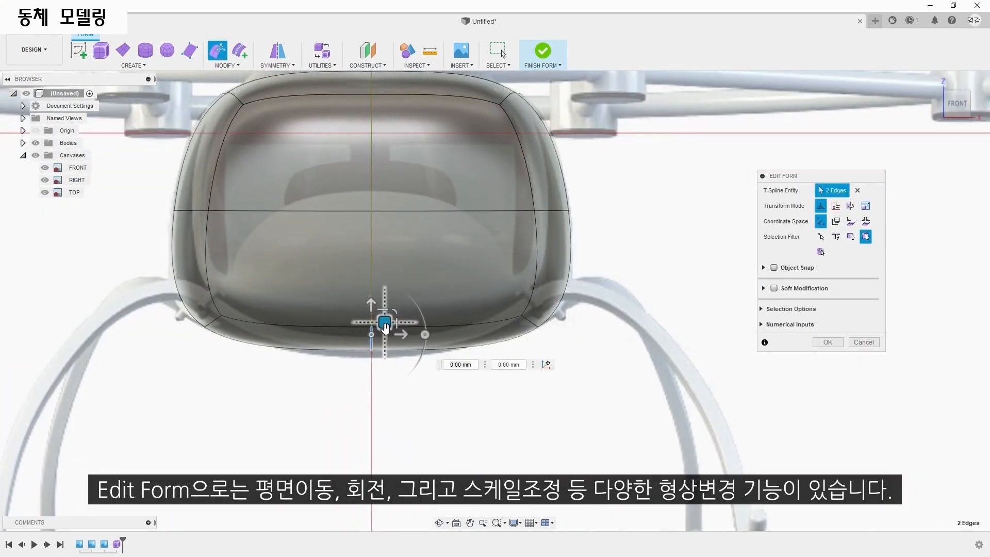
pyautogui.click(214, 324)
pyautogui.keyDown('shift'); pyautogui.moveTo(217, 329); pyautogui.dragTo(160, 304, button='middle'); pyautogui.keyUp('shift')
pyautogui.keyDown('shift'); pyautogui.click(202, 331); pyautogui.keyUp('shift')
pyautogui.click(958, 106)
pyautogui.moveTo(317, 290); pyautogui.dragTo(311, 277)
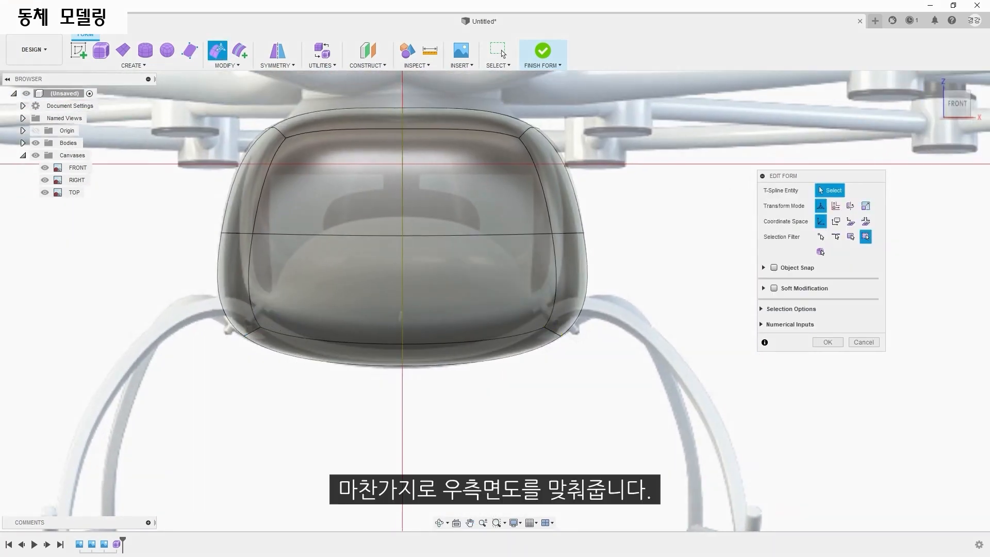
# Step: Extend the four front end faces toward the nose on the RIGHT canvas, adding new face layers along the cockpit
pyautogui.click(979, 106)
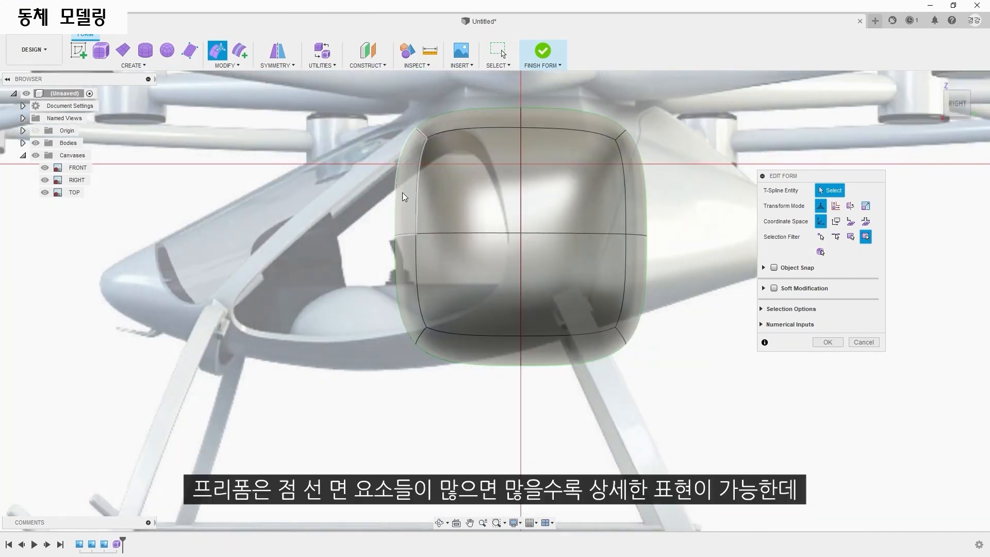
pyautogui.click(403, 242)
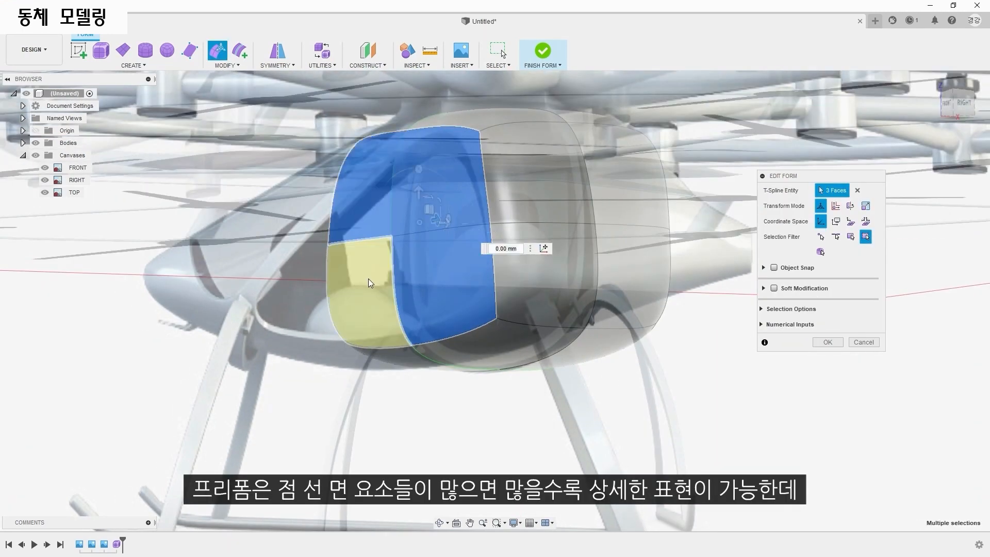
pyautogui.keyDown('shift'); pyautogui.click(368, 283); pyautogui.keyUp('shift')
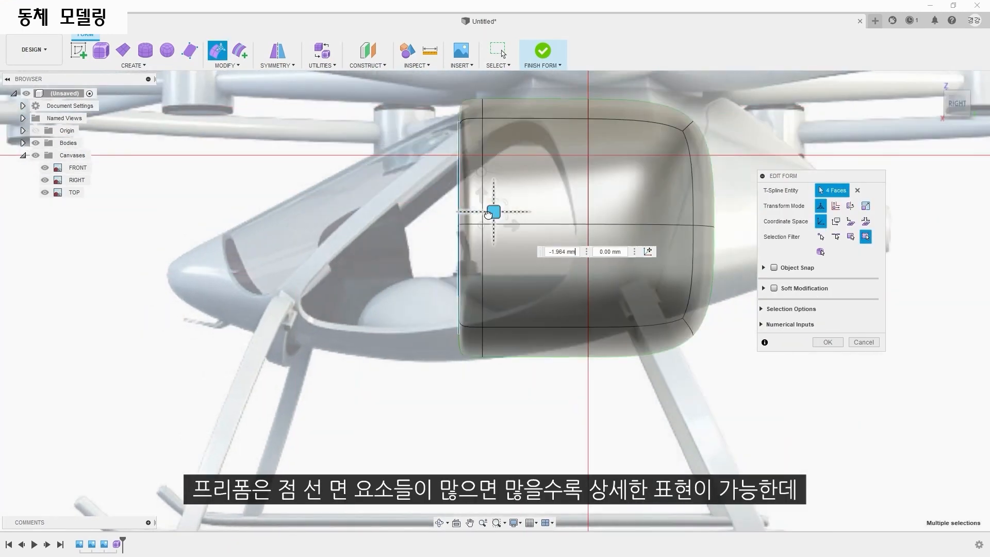
pyautogui.moveTo(370, 239); pyautogui.dragTo(470, 352)
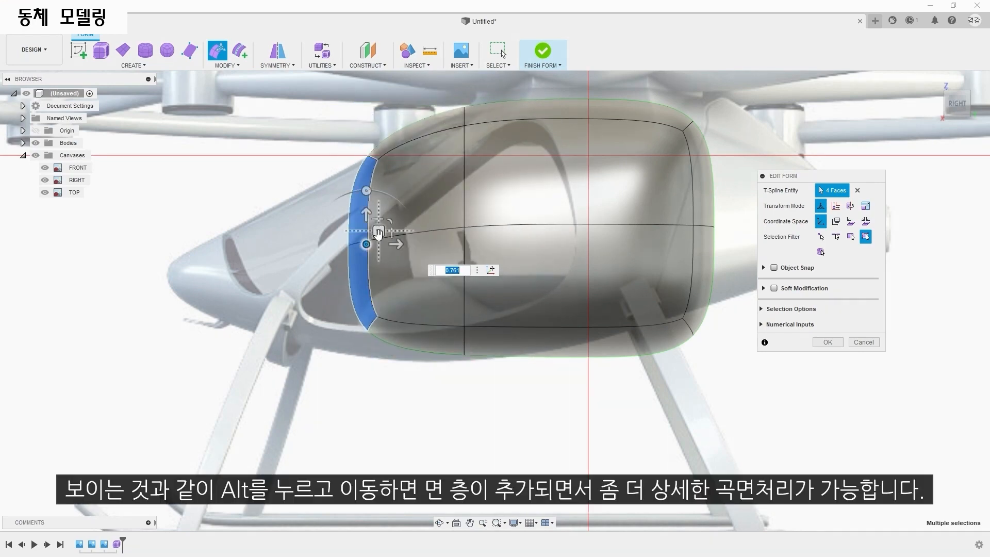
pyautogui.keyDown('alt'); pyautogui.moveTo(376, 235); pyautogui.dragTo(215, 263); pyautogui.keyUp('alt')
# Step: Lower the three bottom edges of the front section to follow the cockpit's underside on the RIGHT canvas
pyautogui.click(284, 323)
pyautogui.moveTo(296, 308); pyautogui.dragTo(296, 316)
pyautogui.click(356, 335)
pyautogui.moveTo(369, 320); pyautogui.dragTo(365, 336)
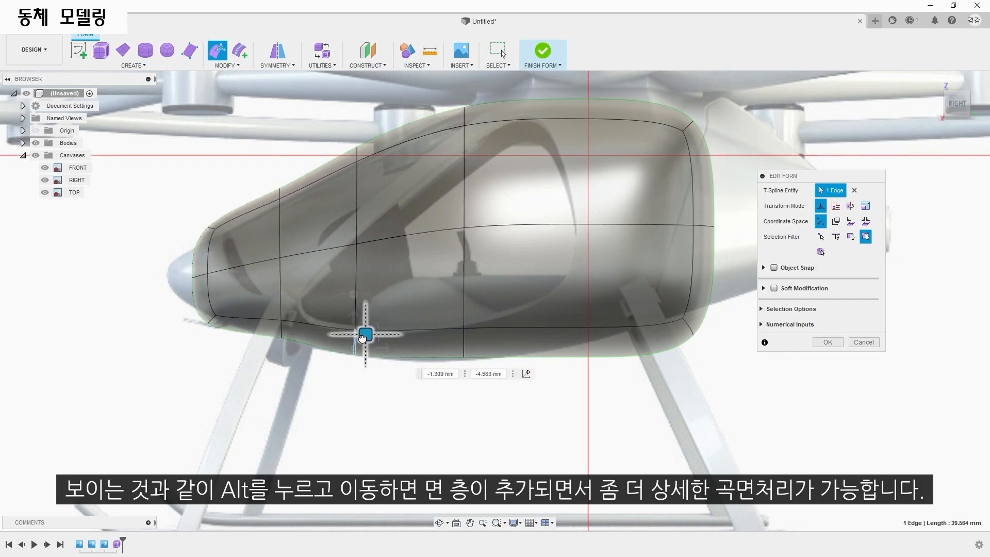
pyautogui.click(464, 343)
pyautogui.moveTo(476, 328); pyautogui.dragTo(475, 337)
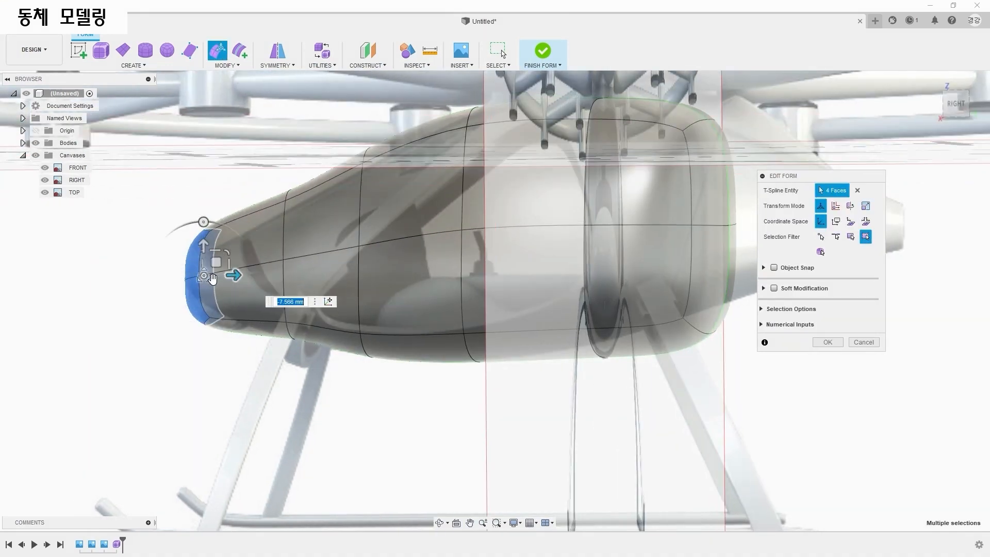
# Step: Reposition the nose end faces and shift the upper front edges to follow the canopy slope on the RIGHT canvas
pyautogui.moveTo(220, 264); pyautogui.dragTo(211, 266)
pyautogui.click(285, 203)
pyautogui.click(291, 202)
pyautogui.click(287, 198)
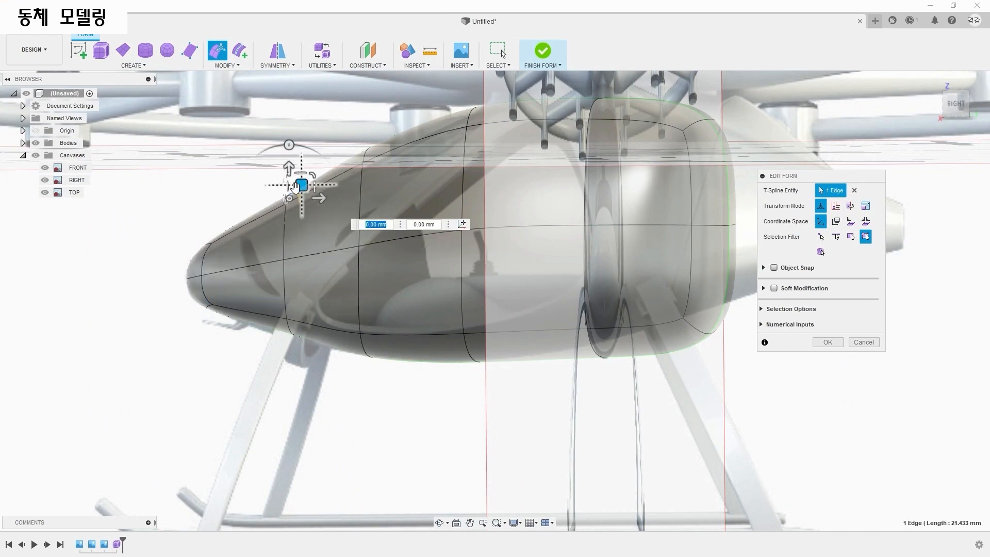
pyautogui.moveTo(302, 185); pyautogui.dragTo(308, 196)
pyautogui.click(367, 156)
pyautogui.moveTo(381, 143); pyautogui.dragTo(399, 155)
pyautogui.moveTo(408, 188); pyautogui.dragTo(375, 191, button='middle')
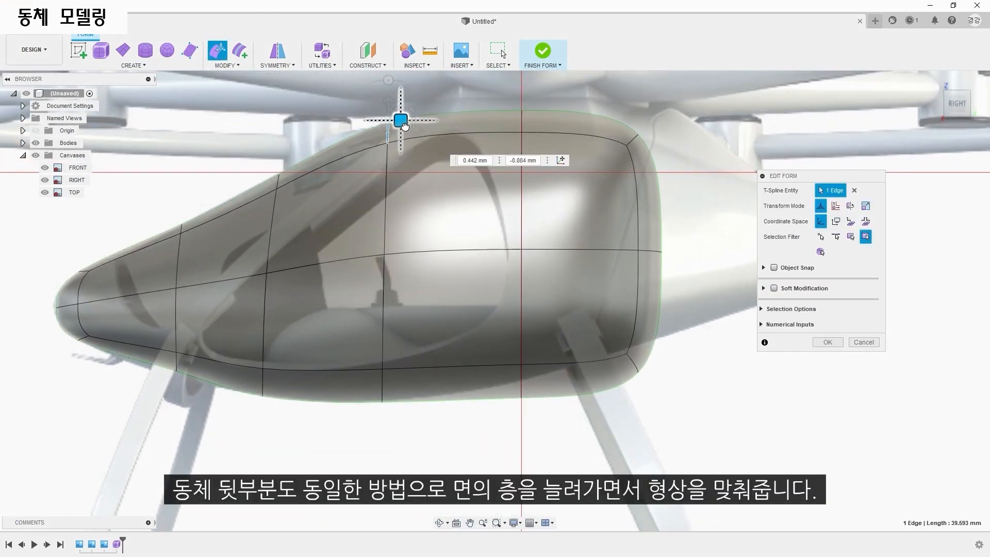
pyautogui.moveTo(405, 127); pyautogui.dragTo(408, 130)
# Step: Raise the bottom centre edge and the rear lower corner edge to follow the rising underside on the RIGHT canvas
pyautogui.moveTo(682, 225); pyautogui.dragTo(603, 200, button='middle')
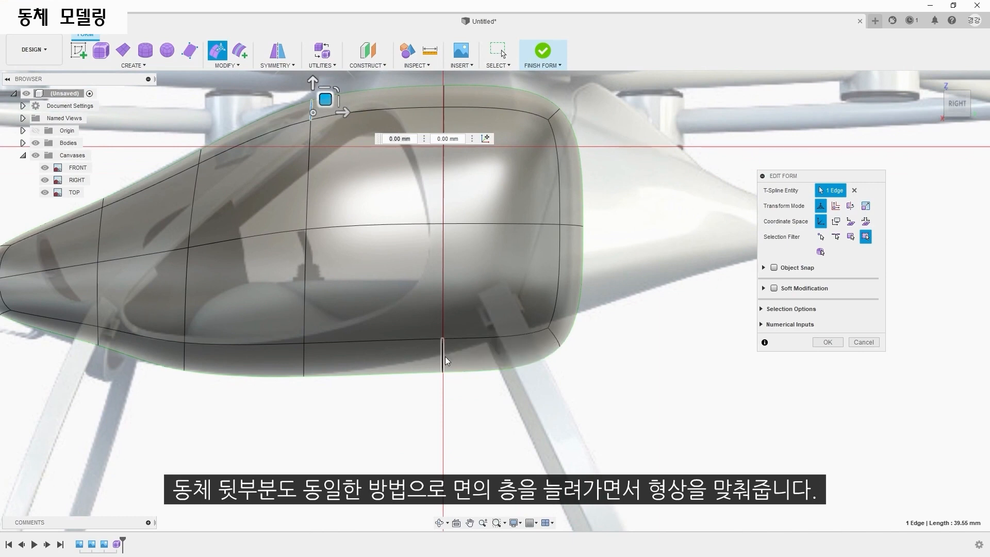
pyautogui.click(445, 357)
pyautogui.moveTo(456, 343); pyautogui.dragTo(463, 320)
pyautogui.click(555, 334)
pyautogui.moveTo(568, 324); pyautogui.dragTo(586, 268)
pyautogui.click(448, 340)
pyautogui.moveTo(464, 320); pyautogui.dragTo(449, 332)
# Step: Extend the four rear end faces toward the tail, adding new face layers that taper along the RIGHT canvas
pyautogui.moveTo(528, 238); pyautogui.dragTo(464, 226, button='middle')
pyautogui.click(472, 180)
pyautogui.keyDown('shift'); pyautogui.click(500, 257); pyautogui.keyUp('shift')
pyautogui.keyDown('shift'); pyautogui.click(580, 253); pyautogui.keyUp('shift')
pyautogui.keyDown('shift'); pyautogui.click(575, 176); pyautogui.keyUp('shift')
pyautogui.keyDown('alt'); pyautogui.moveTo(490, 250); pyautogui.dragTo(588, 240); pyautogui.keyUp('alt')
pyautogui.moveTo(577, 253); pyautogui.dragTo(705, 258)
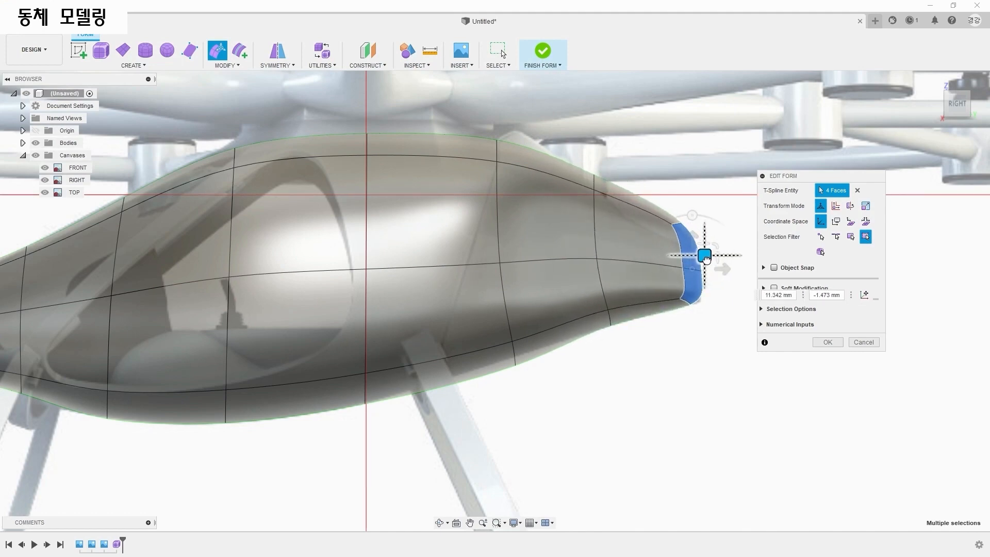
# Step: Adjust the lower and upper edges of the tail section and its end corner to match the RIGHT canvas
pyautogui.click(516, 356)
pyautogui.moveTo(527, 341); pyautogui.dragTo(526, 327)
pyautogui.click(595, 185)
pyautogui.moveTo(606, 169); pyautogui.dragTo(606, 188)
pyautogui.moveTo(688, 285); pyautogui.dragTo(492, 294, button='middle')
pyautogui.click(496, 259)
pyautogui.scroll(4, 494, 242)
pyautogui.click(462, 232)
pyautogui.click(472, 230)
pyautogui.moveTo(487, 221); pyautogui.dragTo(509, 256)
# Step: Resume Edit Form in the top view and move the nose and cockpit side edges outward to match the TOP canvas outline
pyautogui.click(501, 372)
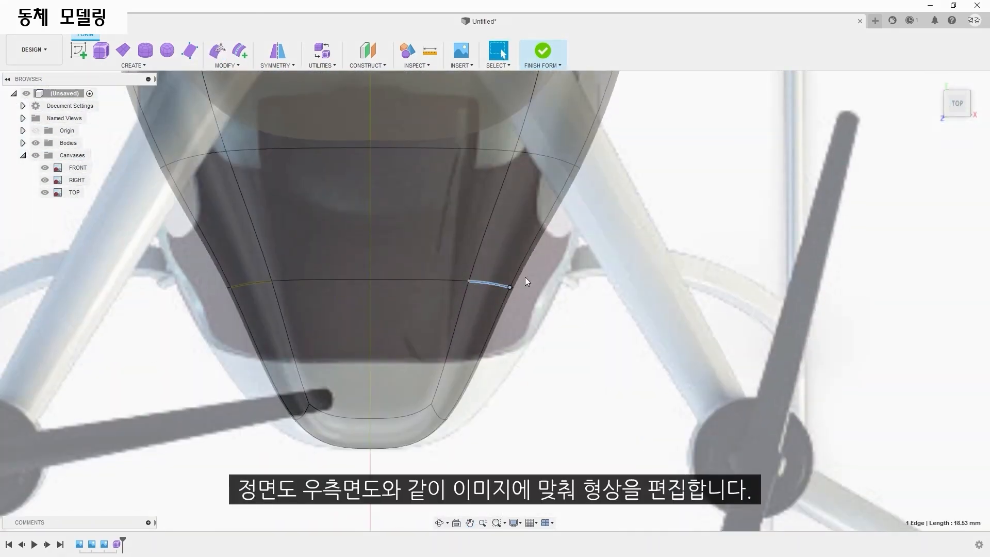
pyautogui.rightClick(525, 277)
pyautogui.click(525, 242)
pyautogui.scroll(3, 533, 325)
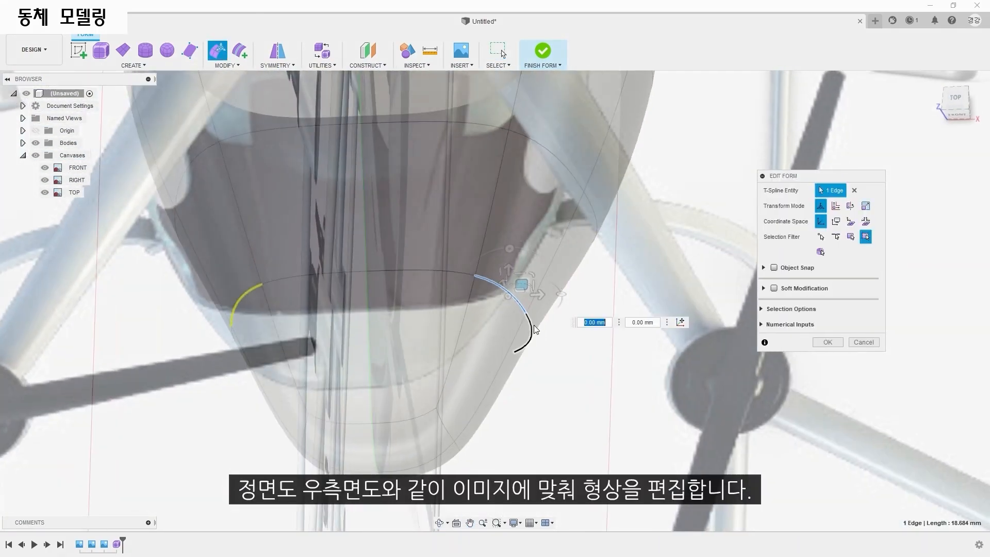
pyautogui.moveTo(553, 355); pyautogui.dragTo(577, 368)
pyautogui.moveTo(590, 377); pyautogui.dragTo(574, 417, button='middle')
pyautogui.click(593, 257)
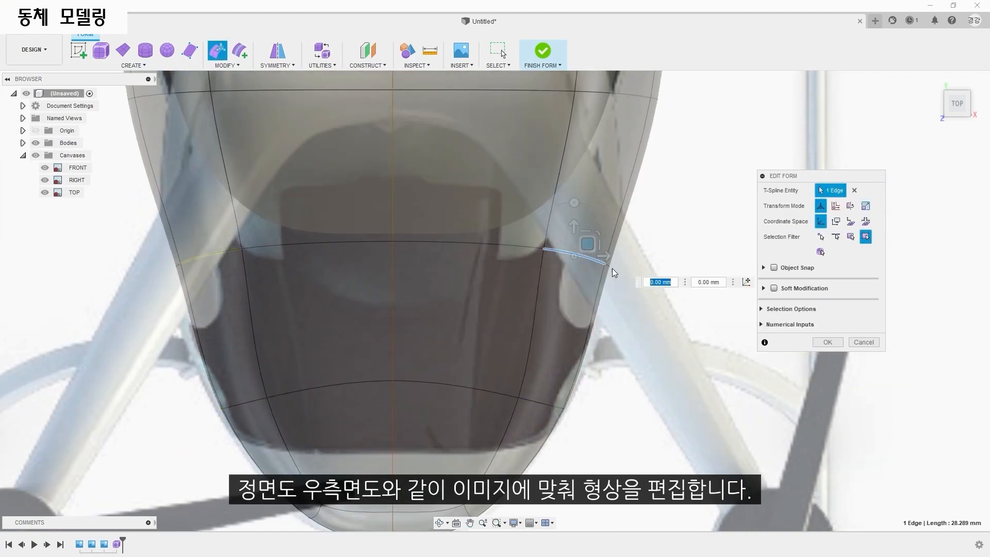
pyautogui.keyDown('ctrl'); pyautogui.click(609, 267); pyautogui.keyUp('ctrl')
pyautogui.moveTo(594, 254); pyautogui.dragTo(599, 254)
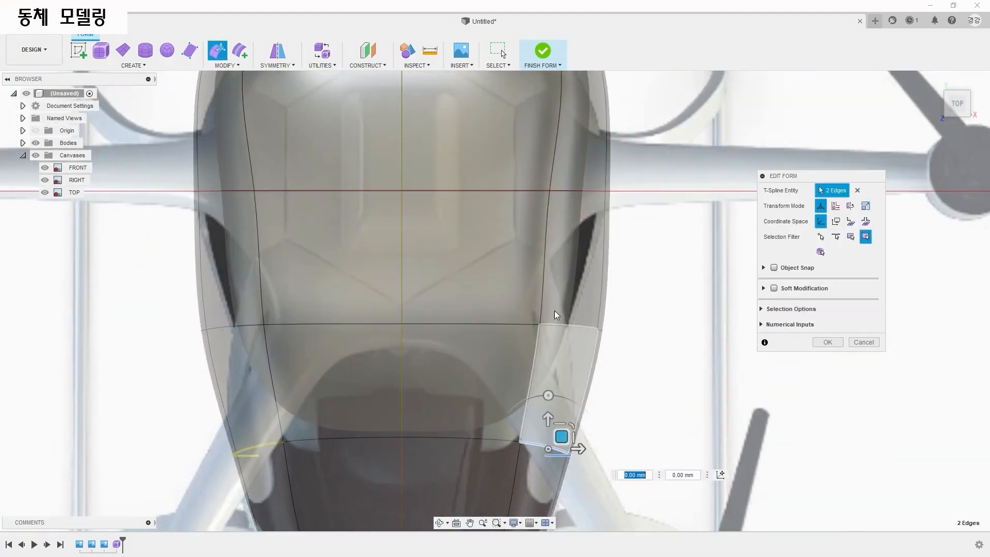
# Step: Fit the mirrored side faces of the cabin and tail to the TOP canvas, moving the tail side faces about 6.1 mm inward
pyautogui.click(579, 331)
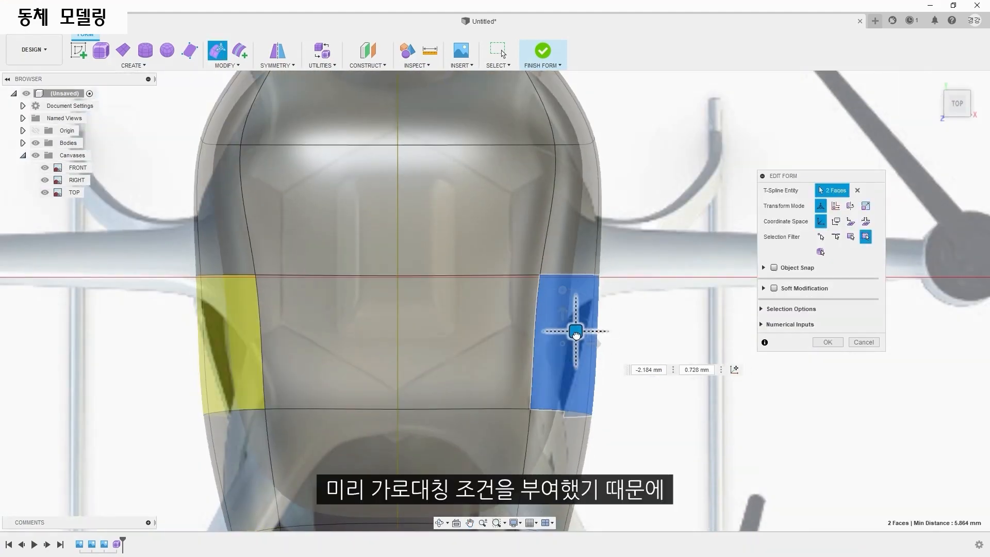
pyautogui.moveTo(575, 332); pyautogui.dragTo(595, 184, button='middle')
pyautogui.scroll(-5, 594, 191)
pyautogui.keyDown('ctrl'); pyautogui.click(576, 215); pyautogui.keyUp('ctrl')
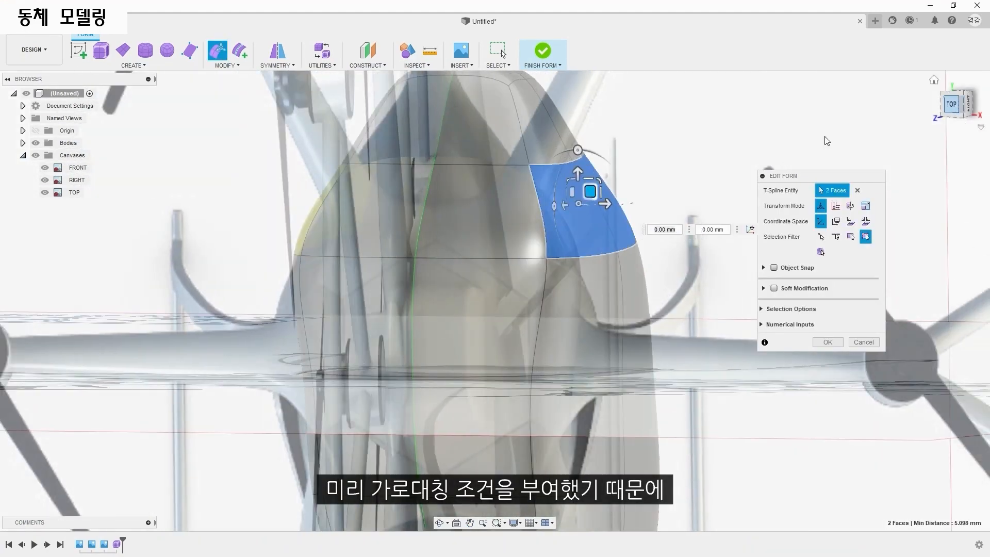
pyautogui.moveTo(539, 206); pyautogui.dragTo(536, 196)
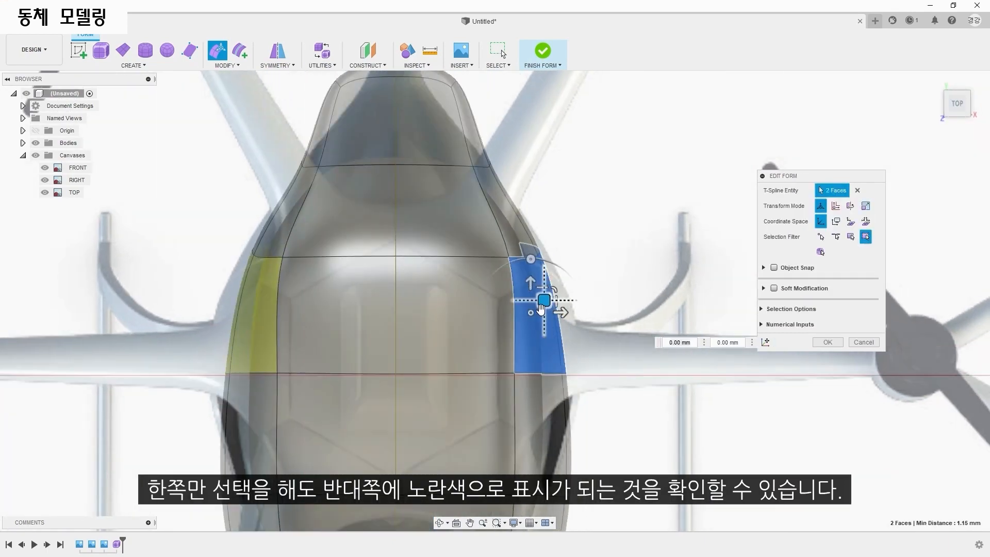
pyautogui.moveTo(542, 285); pyautogui.dragTo(565, 308)
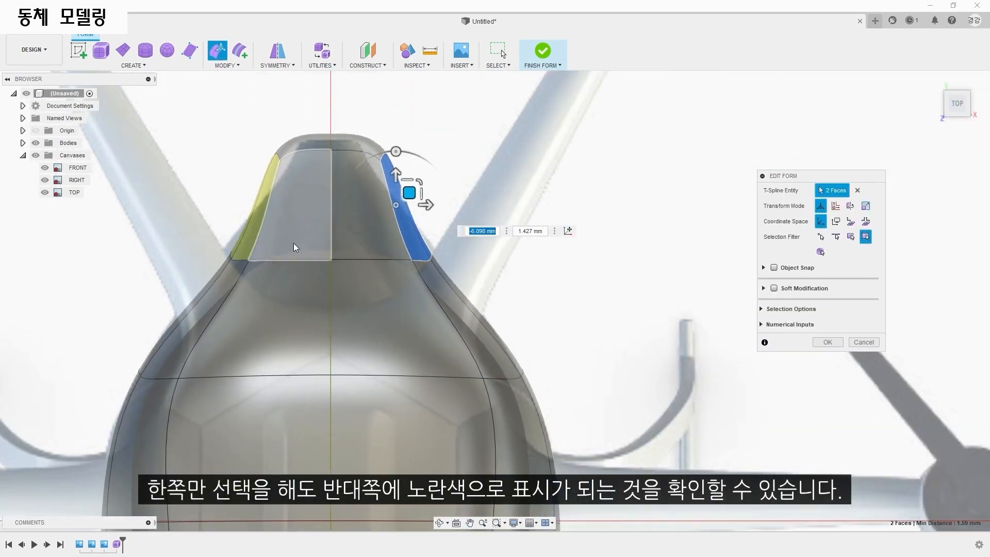
pyautogui.click(279, 264)
pyautogui.doubleClick(279, 265)
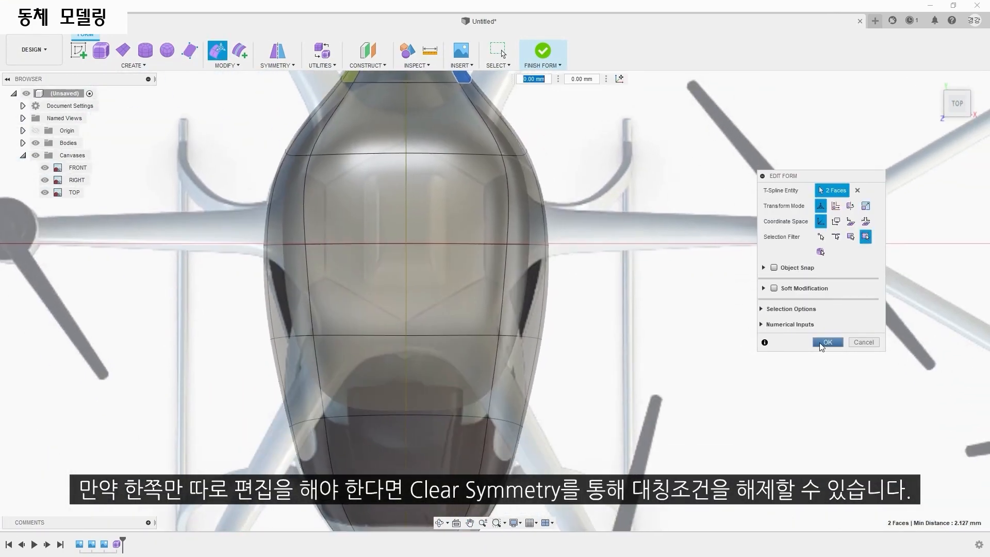
pyautogui.click(823, 344)
# Step: Hide the TOP canvas and show it again to check the fuselage outline
pyautogui.scroll(-3, 705, 301)
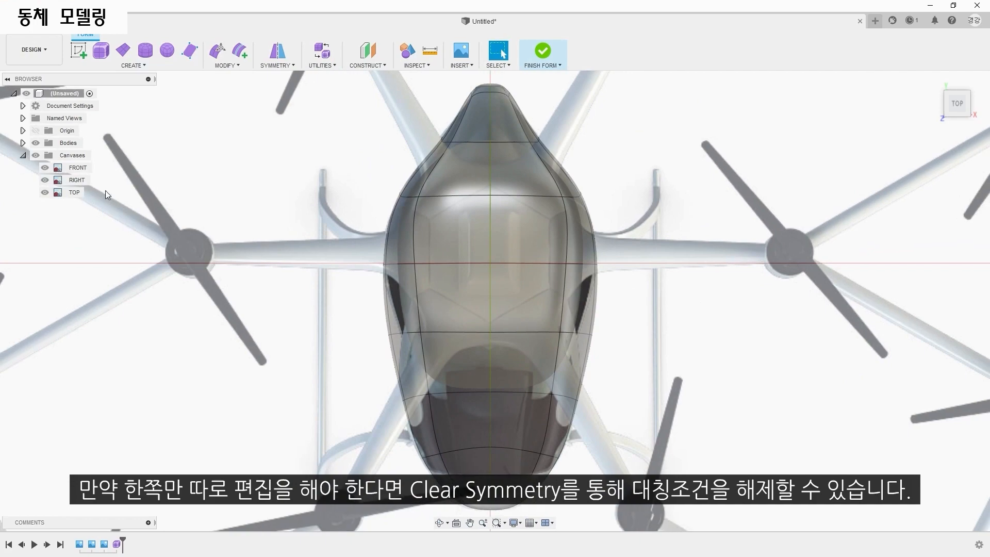
pyautogui.click(45, 193)
pyautogui.click(45, 193)
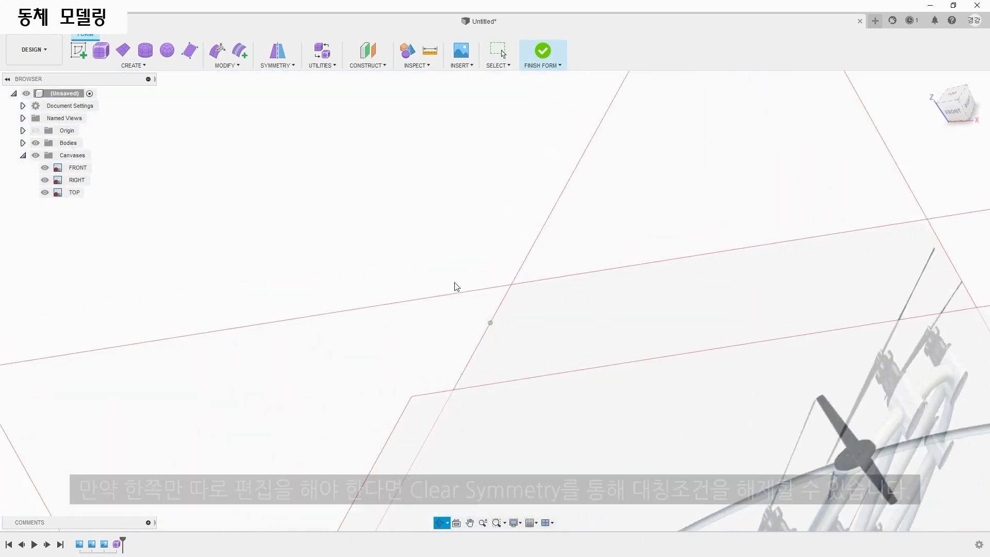
# Step: Edit the four tail end faces from the right view, shifting them to meet the tail tip on the RIGHT canvas
pyautogui.click(968, 103)
pyautogui.moveTo(794, 233); pyautogui.dragTo(713, 230, button='middle')
pyautogui.scroll(5, 571, 325)
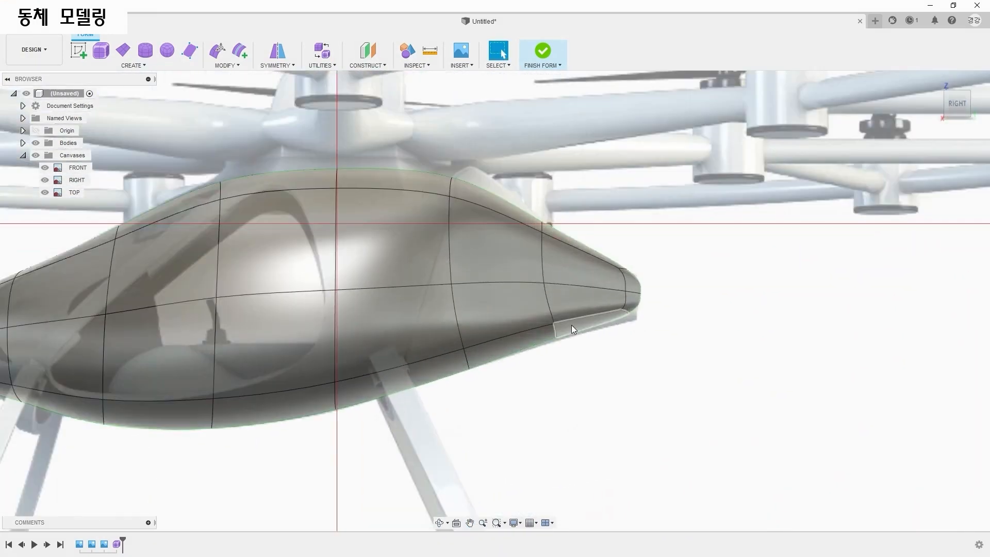
pyautogui.click(217, 50)
pyautogui.scroll(2, 625, 339)
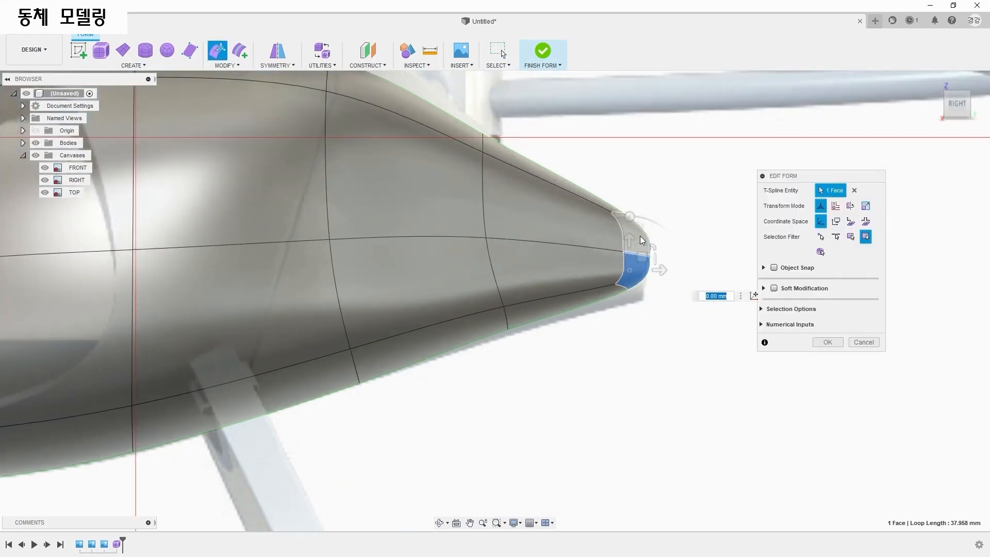
pyautogui.keyDown('shift'); pyautogui.click(640, 237); pyautogui.keyUp('shift')
pyautogui.keyDown('shift'); pyautogui.moveTo(639, 237); pyautogui.dragTo(636, 293, button='middle'); pyautogui.keyUp('shift')
pyautogui.click(963, 110)
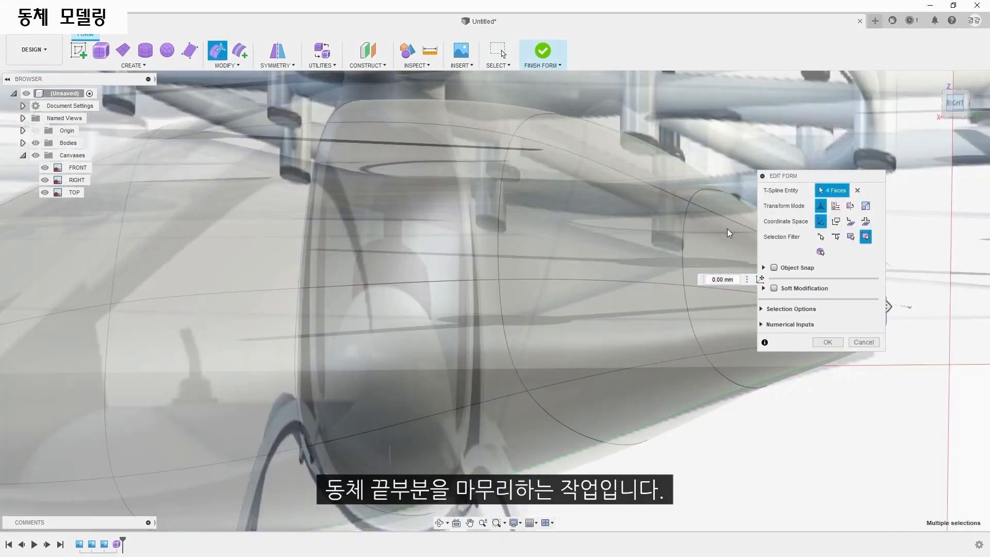
pyautogui.moveTo(541, 269)
pyautogui.mouseDown()
pyautogui.moveTo(543, 278)
pyautogui.moveTo(542, 258)
pyautogui.moveTo(535, 266)
pyautogui.mouseUp()
pyautogui.click(824, 342)
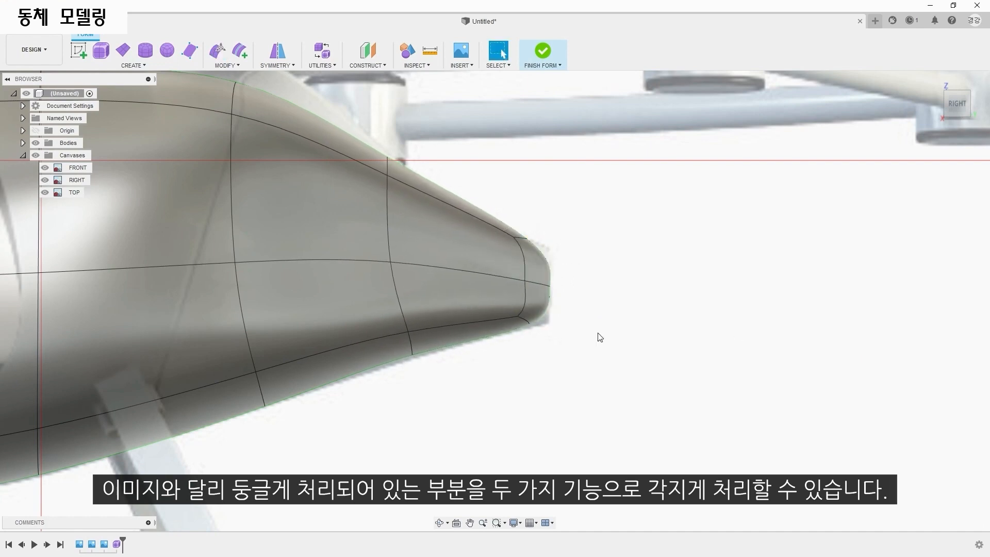
# Step: Flatten the nine tail end vertices parallel to the XZ plane using the Select Parallel Plane direction
pyautogui.moveTo(597, 336); pyautogui.dragTo(621, 335, button='middle')
pyautogui.click(226, 65)
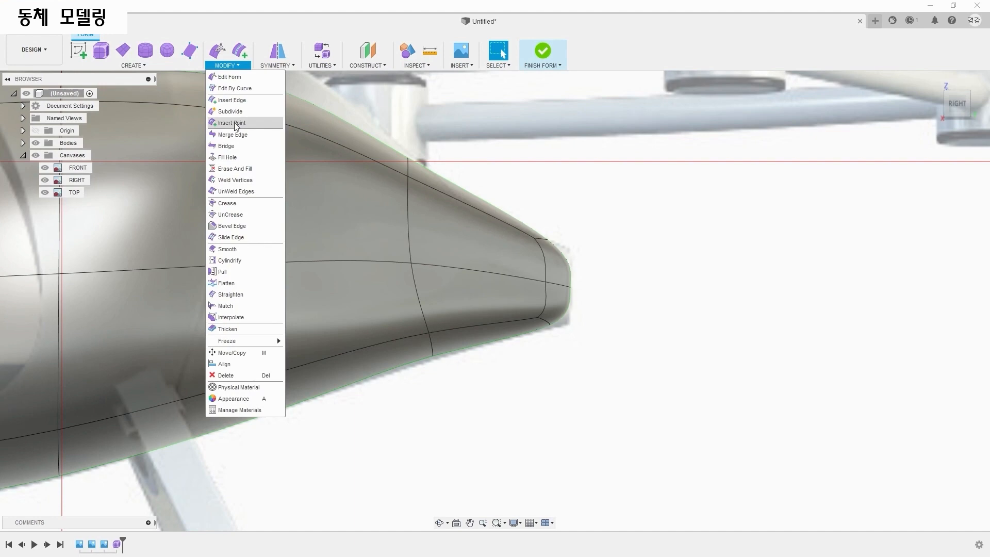
pyautogui.click(226, 283)
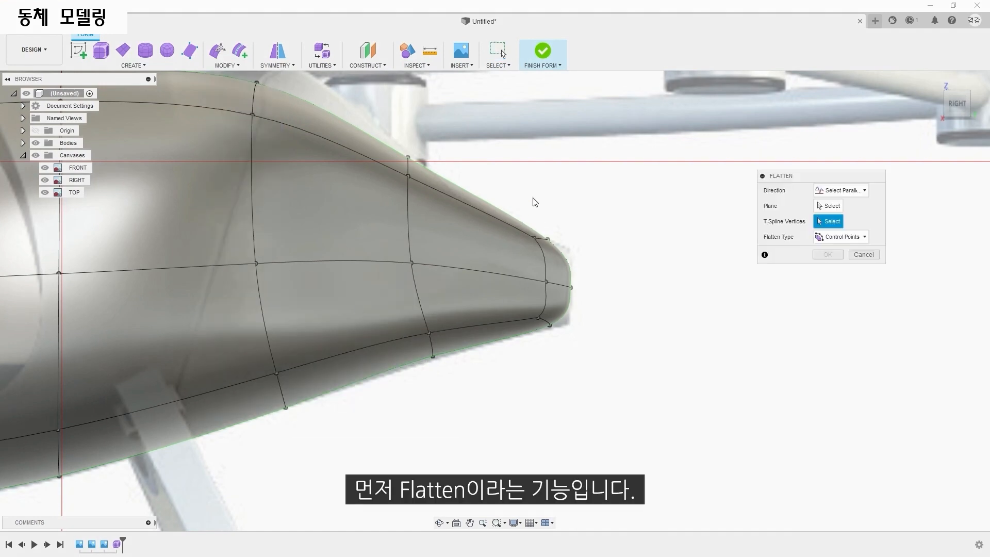
pyautogui.click(534, 237)
pyautogui.keyDown('shift'); pyautogui.moveTo(758, 281); pyautogui.dragTo(638, 232, button='middle'); pyautogui.keyUp('shift')
pyautogui.click(650, 306)
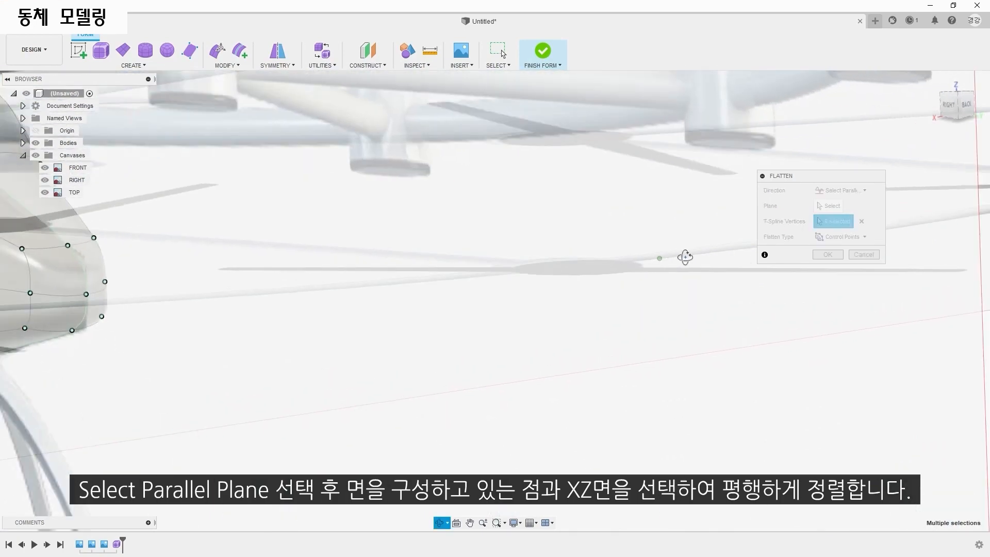
pyautogui.click(831, 205)
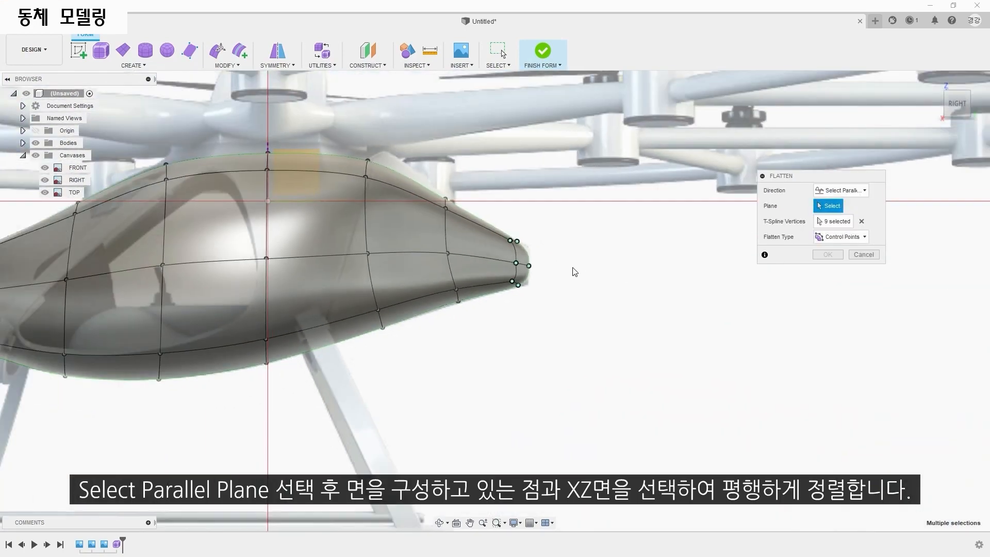
pyautogui.click(828, 255)
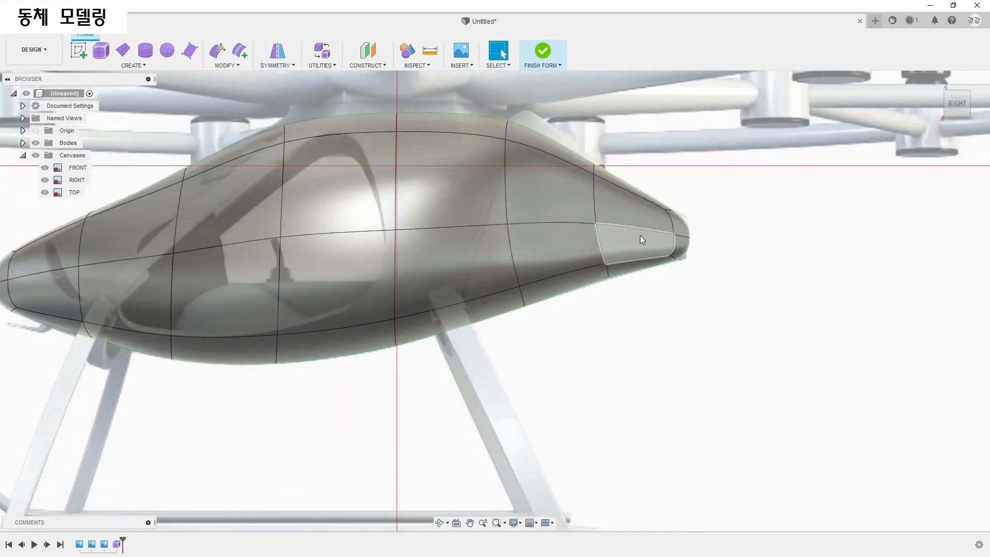
# Step: Crease the ring of edges around the tail end face to give it a sharp, flat end
pyautogui.scroll(5, 640, 235)
pyautogui.click(226, 65)
pyautogui.click(227, 203)
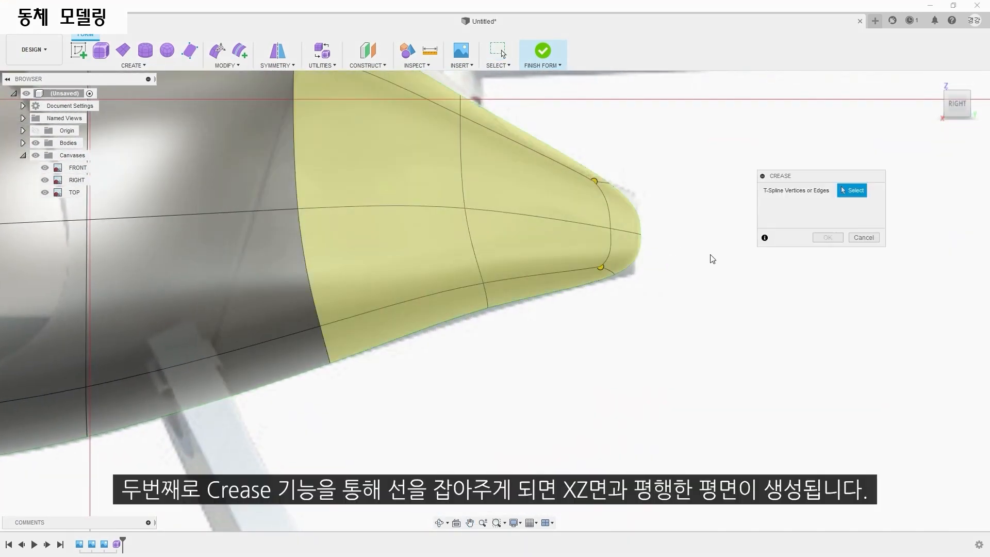
pyautogui.moveTo(608, 190); pyautogui.dragTo(493, 218, button='middle')
pyautogui.click(487, 214)
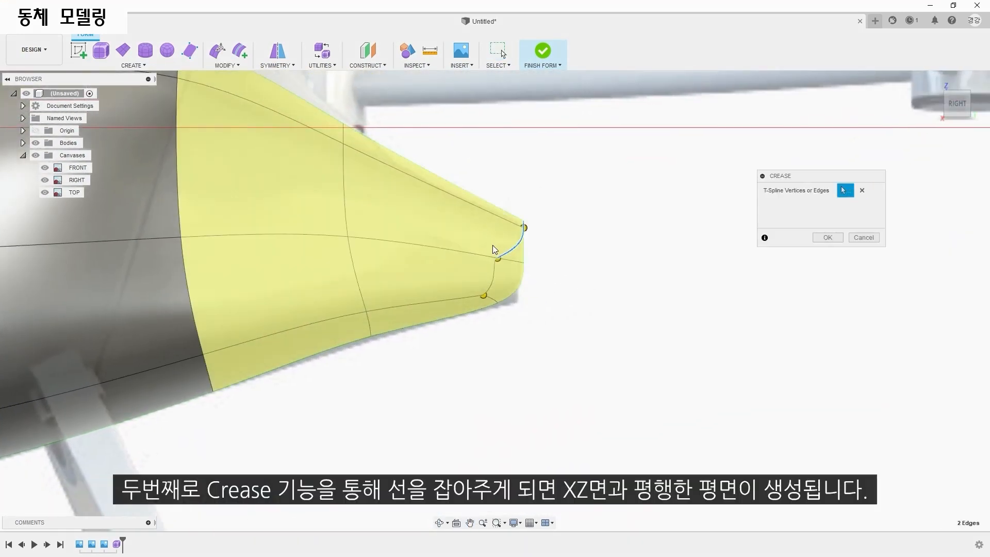
pyautogui.keyDown('shift'); pyautogui.moveTo(495, 304); pyautogui.dragTo(523, 305, button='middle'); pyautogui.keyUp('shift')
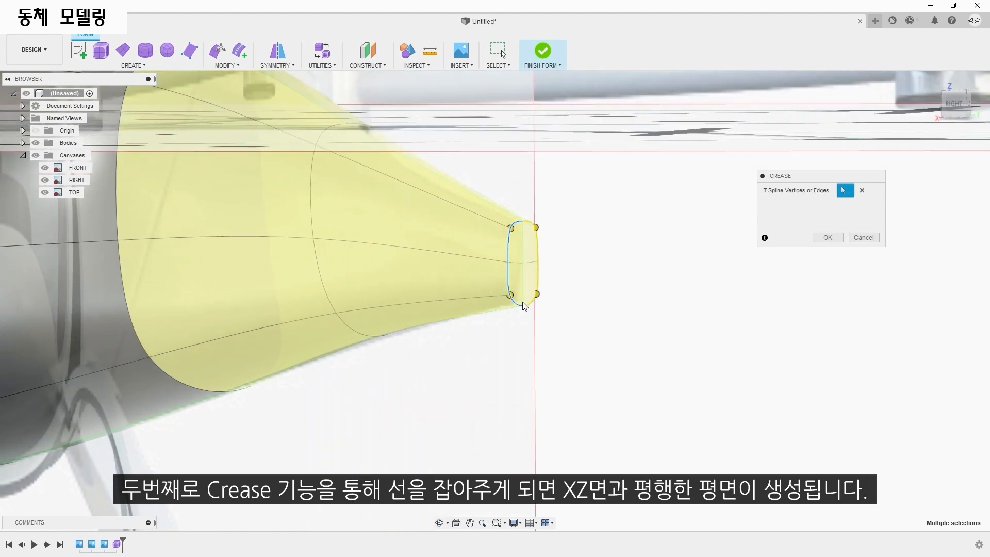
pyautogui.click(828, 237)
# Step: Examine the whole fuselage against the canvases from the right and back views
pyautogui.keyDown('shift'); pyautogui.moveTo(765, 261); pyautogui.dragTo(839, 174, button='middle'); pyautogui.keyUp('shift')
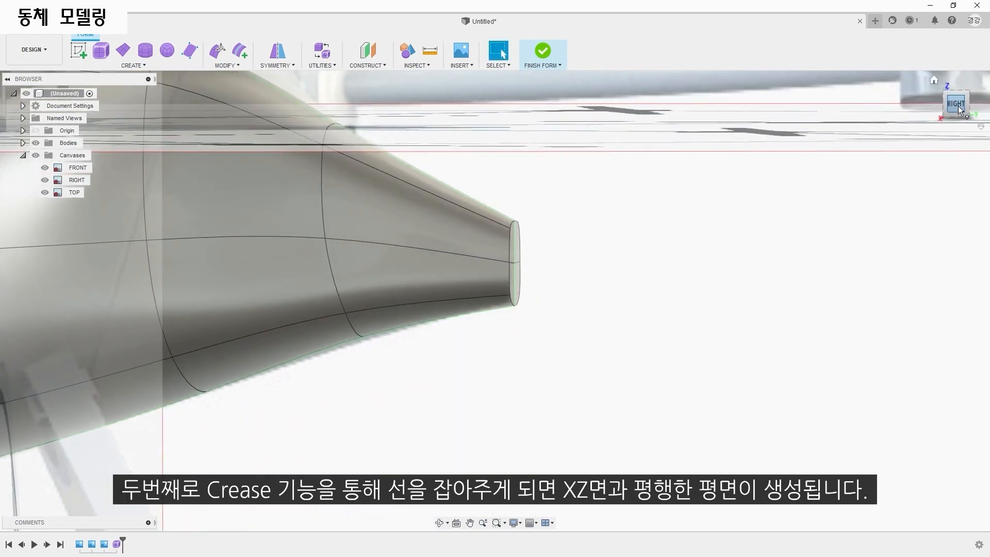
pyautogui.scroll(-3, 732, 231)
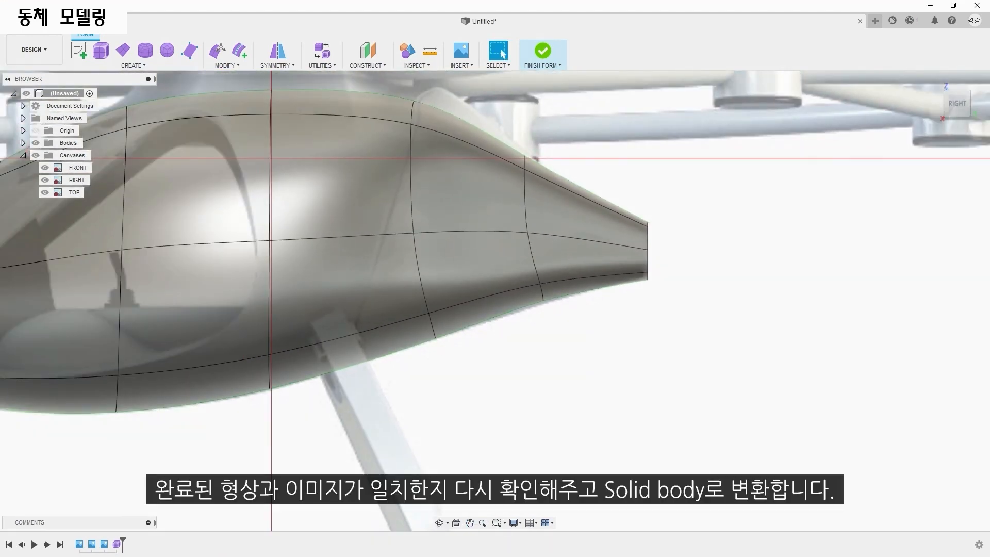
pyautogui.scroll(-3, 732, 231)
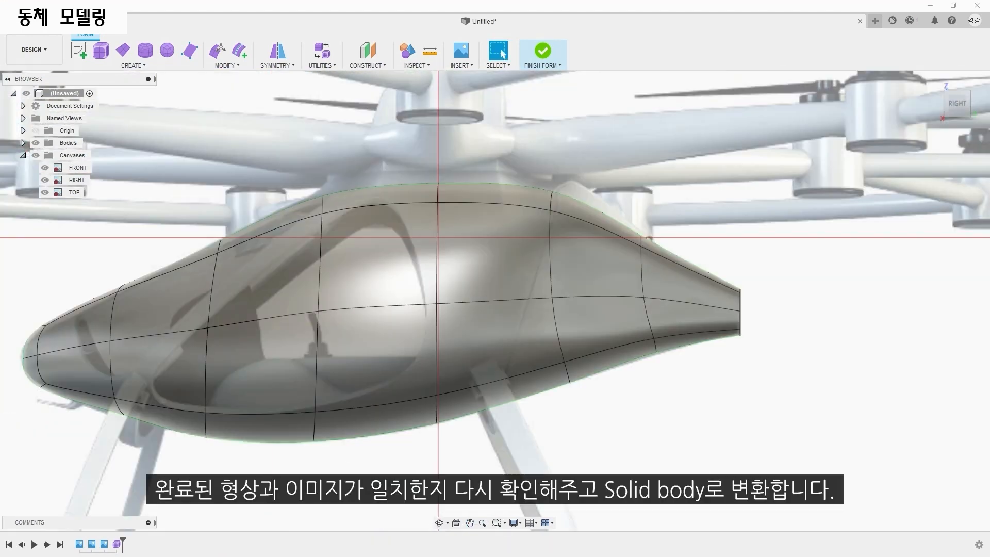
pyautogui.click(972, 108)
pyautogui.click(939, 103)
pyautogui.click(968, 108)
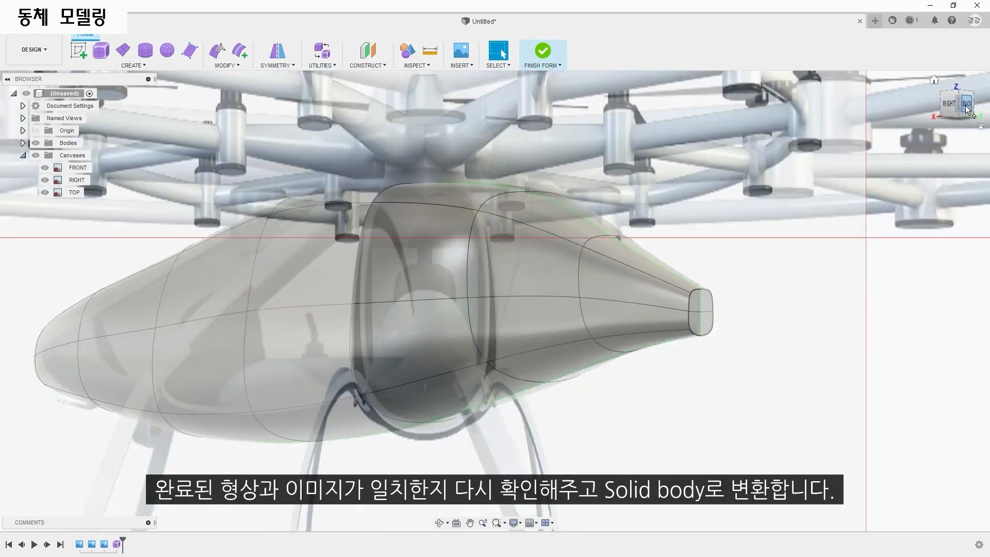
pyautogui.click(968, 109)
pyautogui.click(942, 104)
pyautogui.click(970, 107)
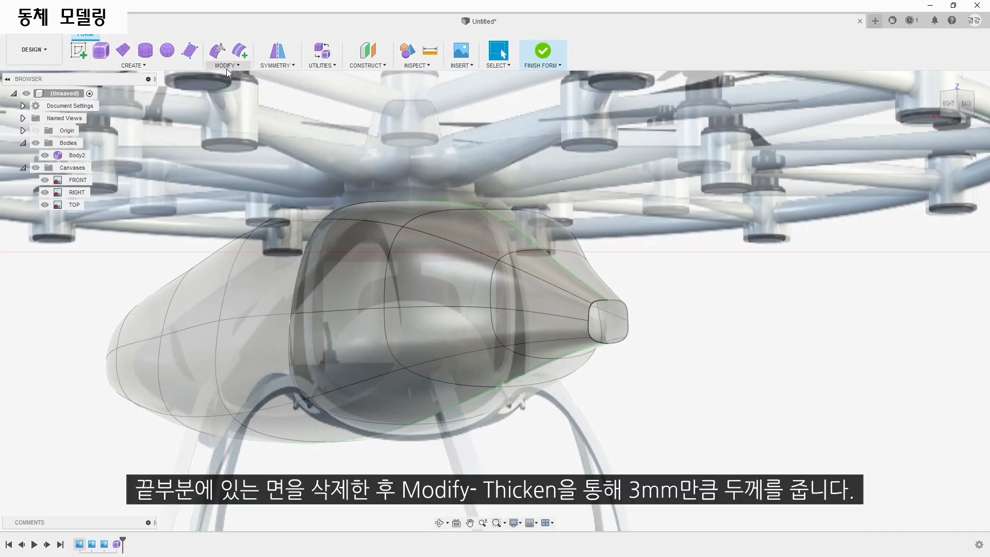
# Step: Thicken the open-ended fuselage body by -3 mm with the Sharp type and Normal direction
pyautogui.click(227, 65)
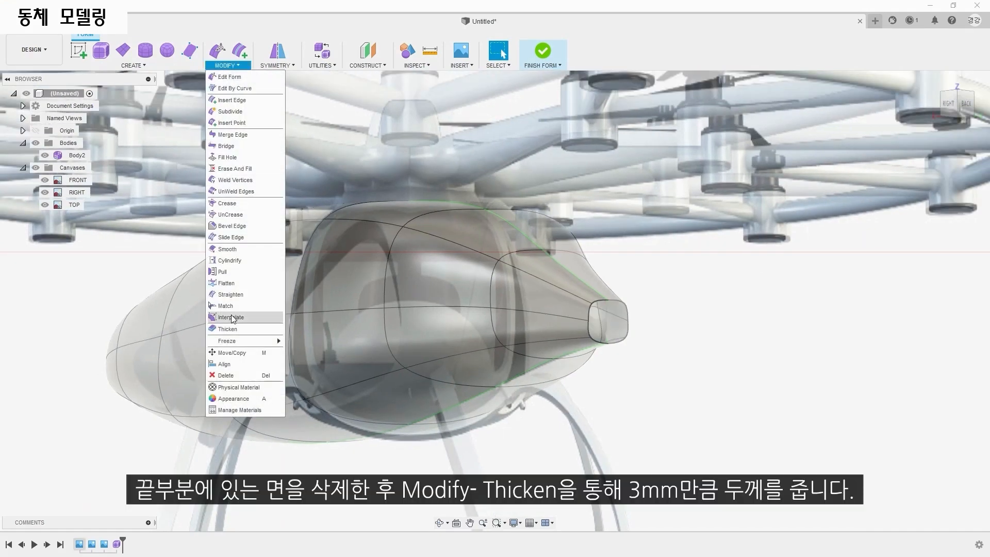
pyautogui.click(234, 338)
pyautogui.click(233, 330)
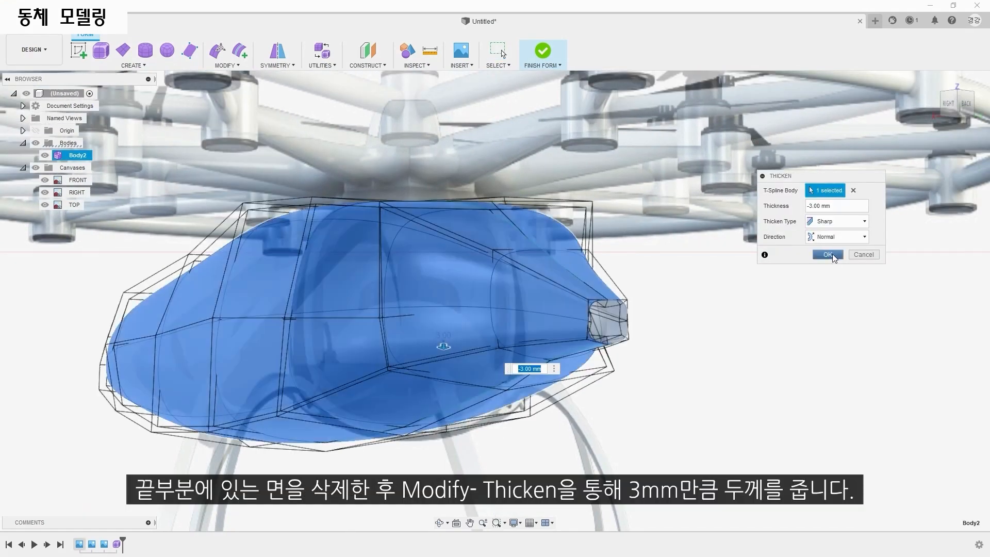
pyautogui.click(828, 255)
# Step: Start Flatten on the inner rim vertices of the tail opening and set its direction to Fit
pyautogui.scroll(10, 573, 329)
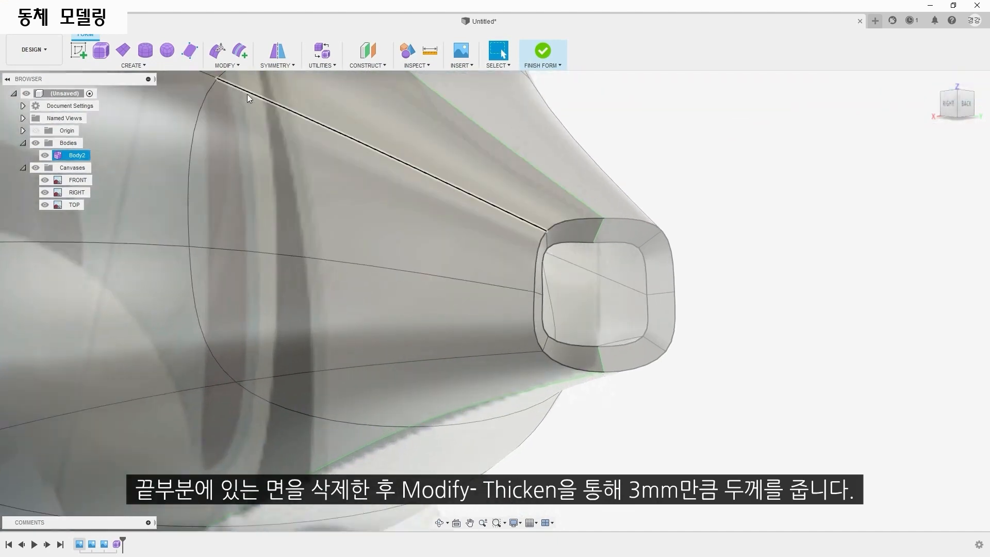
pyautogui.click(227, 66)
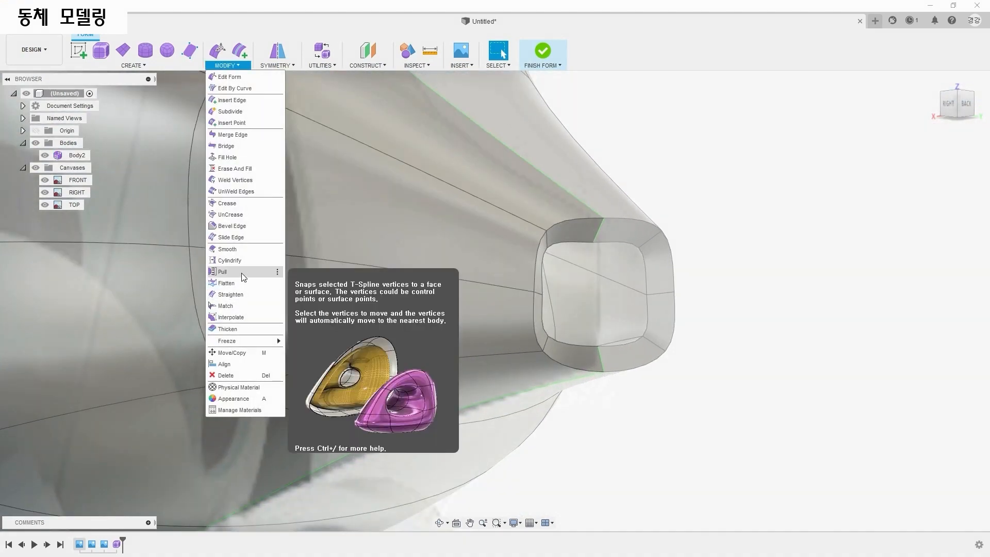
pyautogui.click(226, 283)
pyautogui.scroll(-3, 484, 299)
pyautogui.scroll(4, 425, 243)
pyautogui.click(409, 234)
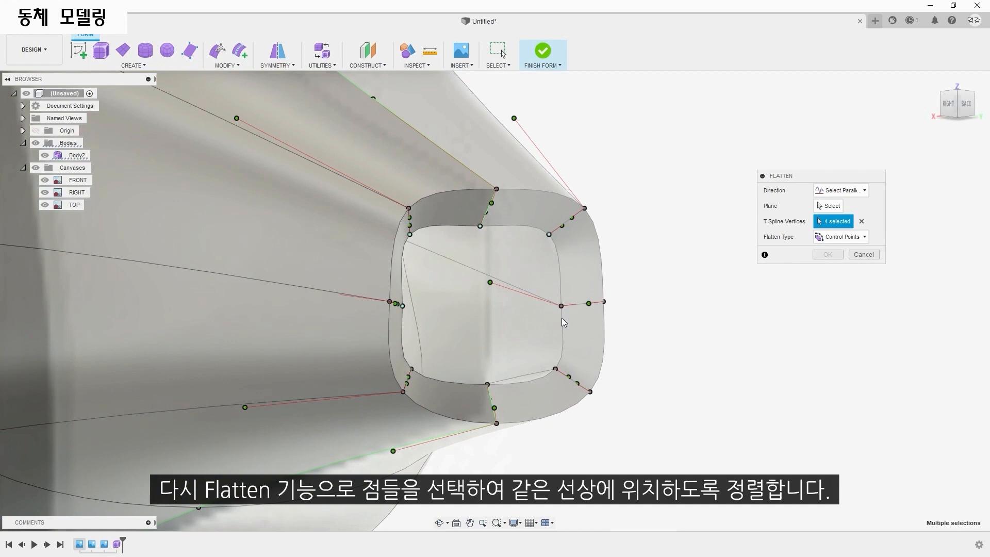
pyautogui.click(840, 190)
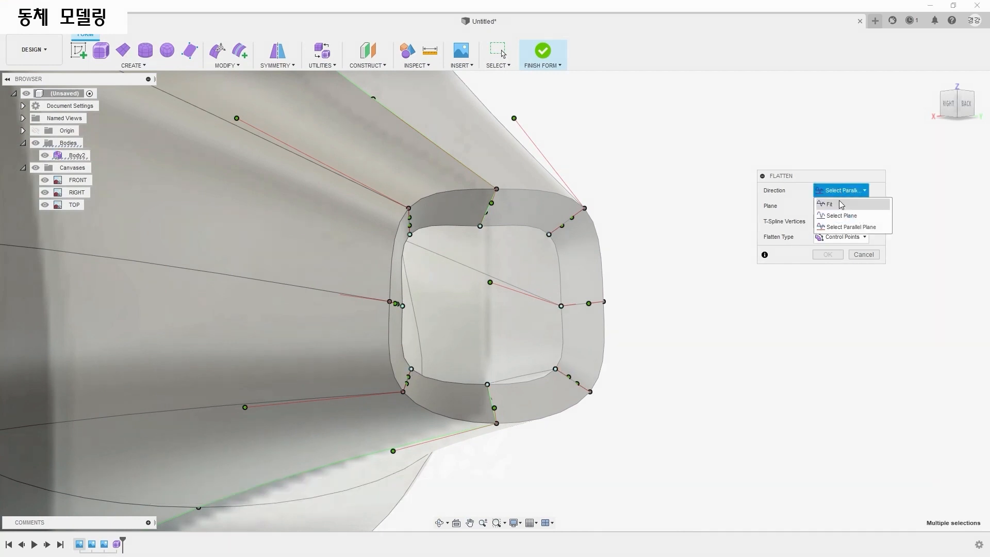
pyautogui.click(830, 204)
# Step: Add the outer rim vertices of the tail opening to the Flatten selection and apply it
pyautogui.click(409, 207)
pyautogui.click(403, 391)
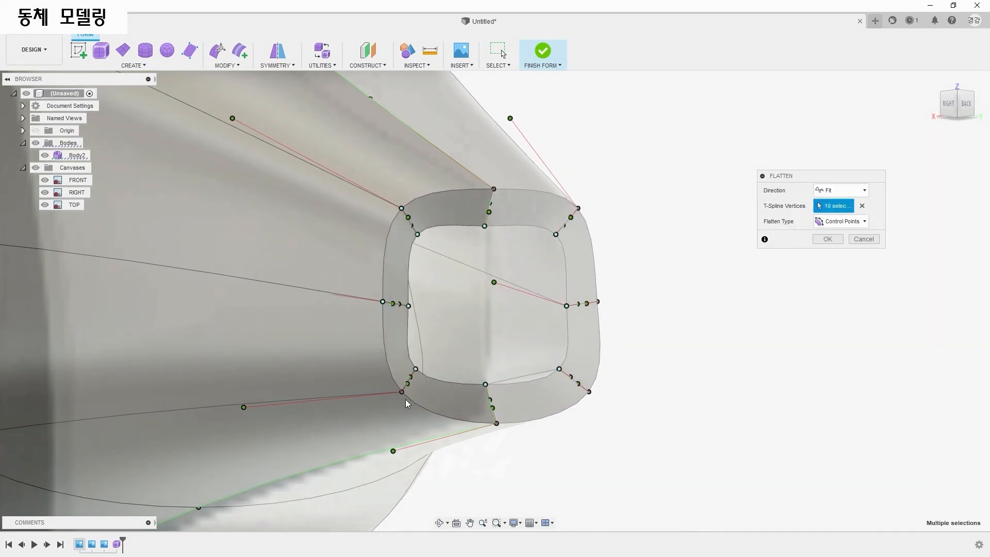
pyautogui.click(496, 423)
pyautogui.click(587, 392)
pyautogui.click(598, 302)
pyautogui.click(578, 207)
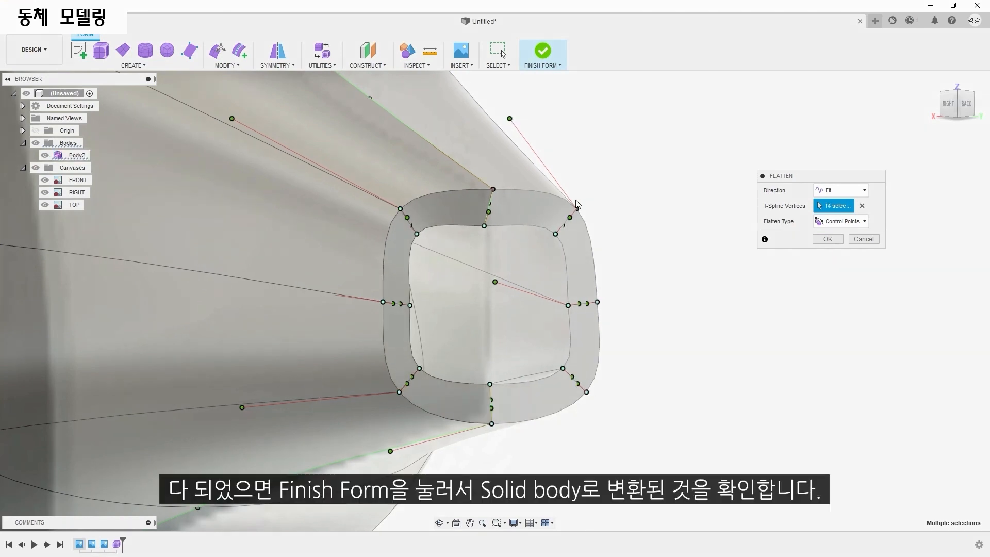
pyautogui.click(827, 239)
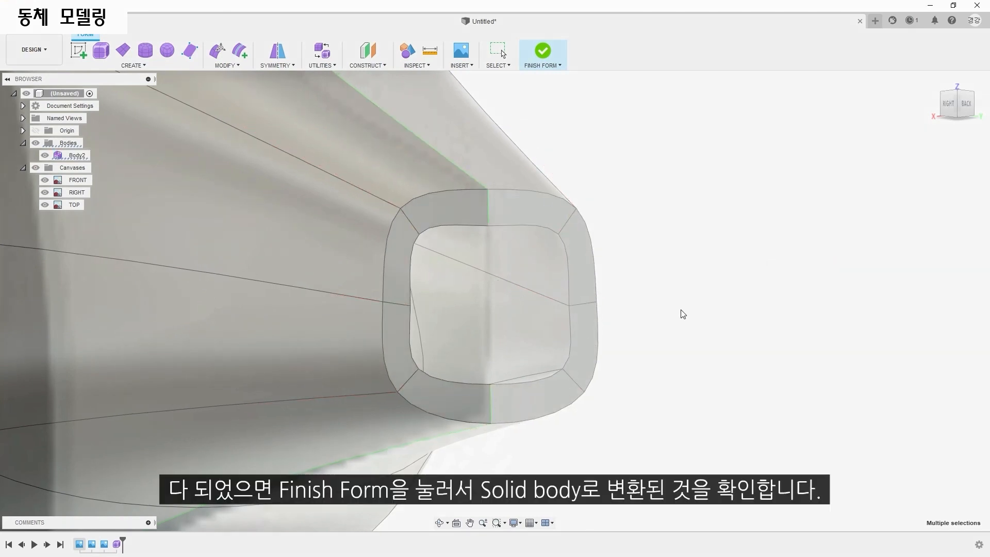
# Step: Finish the form to convert the thickened fuselage to a solid body
pyautogui.scroll(-10, 686, 313)
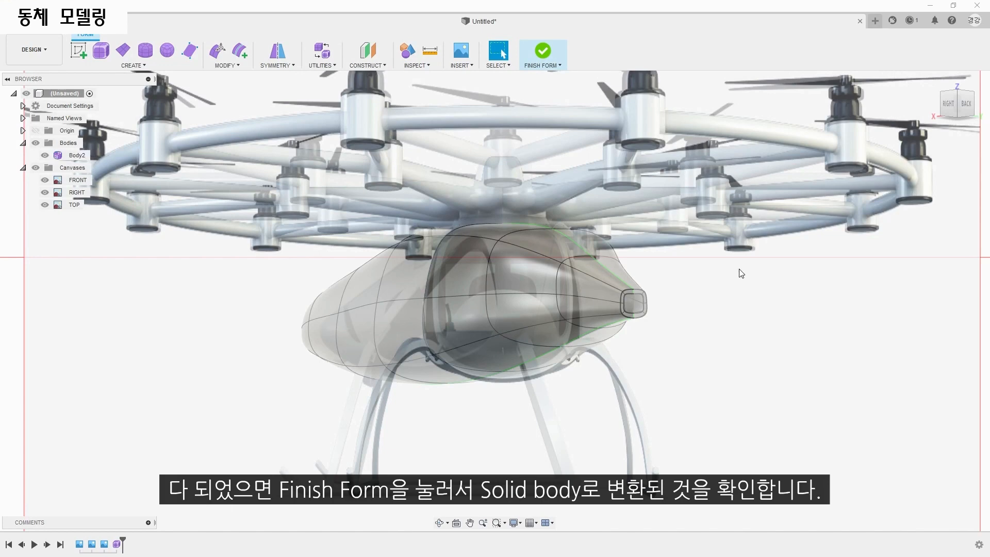
pyautogui.click(544, 52)
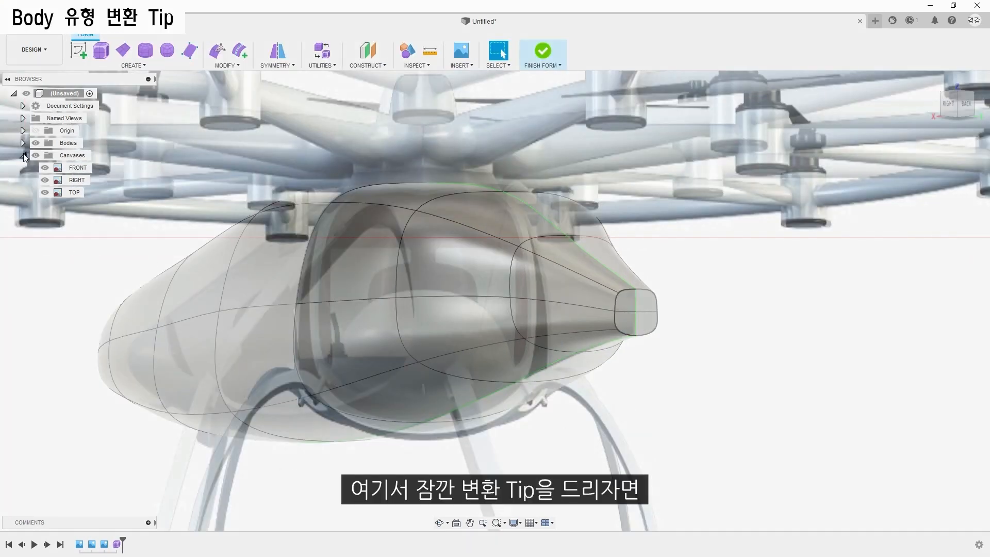
# Step: Finish the form with the tail end closed and select the converted body to check its type
pyautogui.click(23, 144)
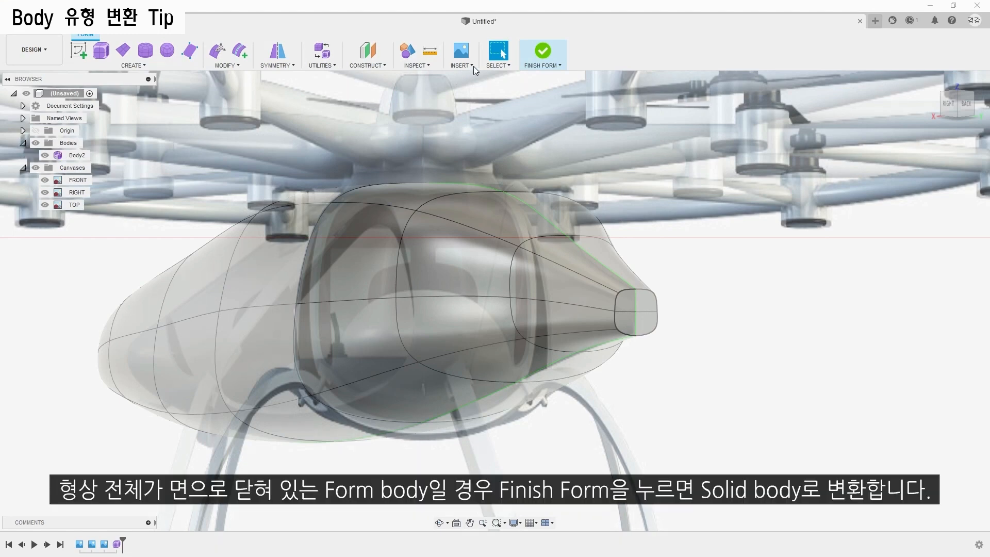
pyautogui.click(542, 53)
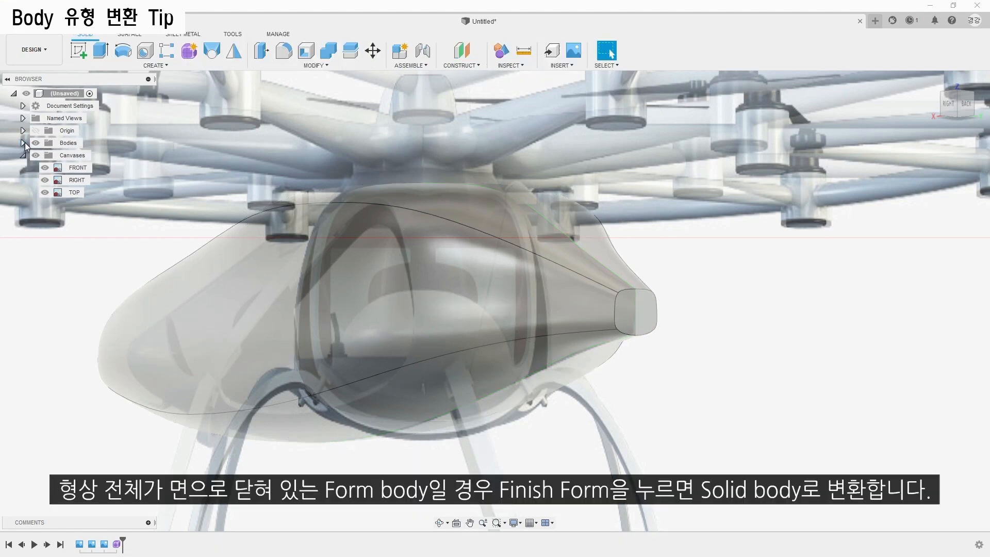
pyautogui.click(23, 143)
pyautogui.click(79, 155)
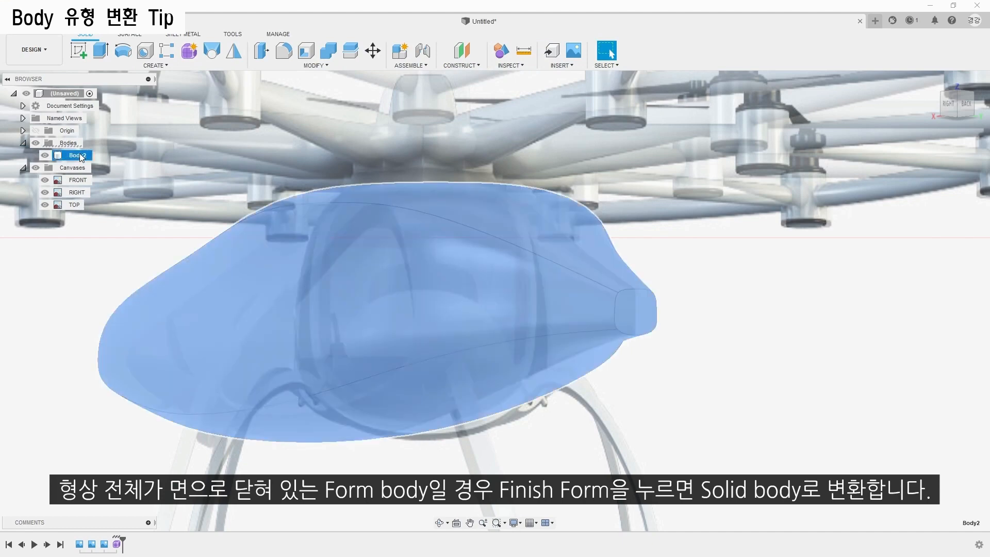
pyautogui.click(147, 175)
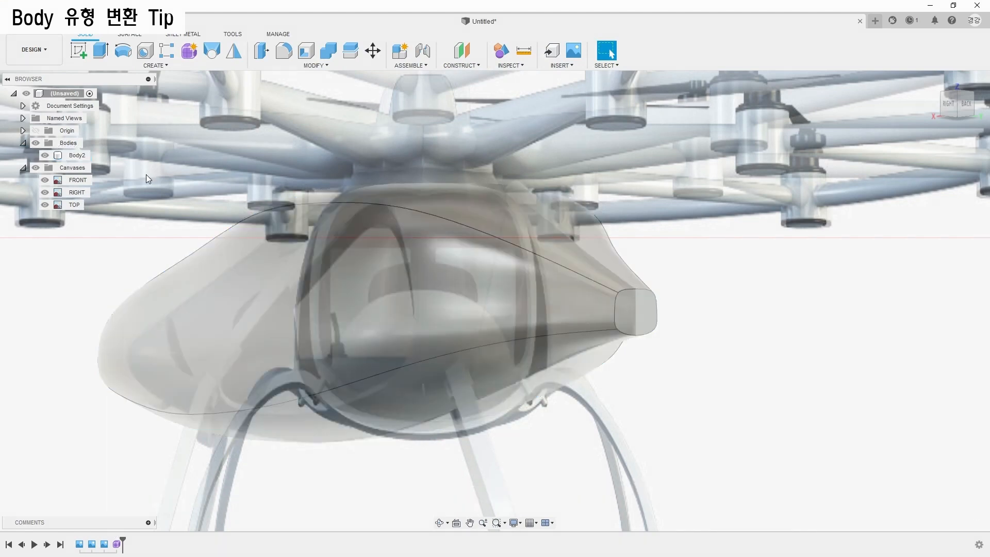
# Step: Return to the form with the tail end face open and finish it in that state
pyautogui.hotkey('ctrl', 'z')
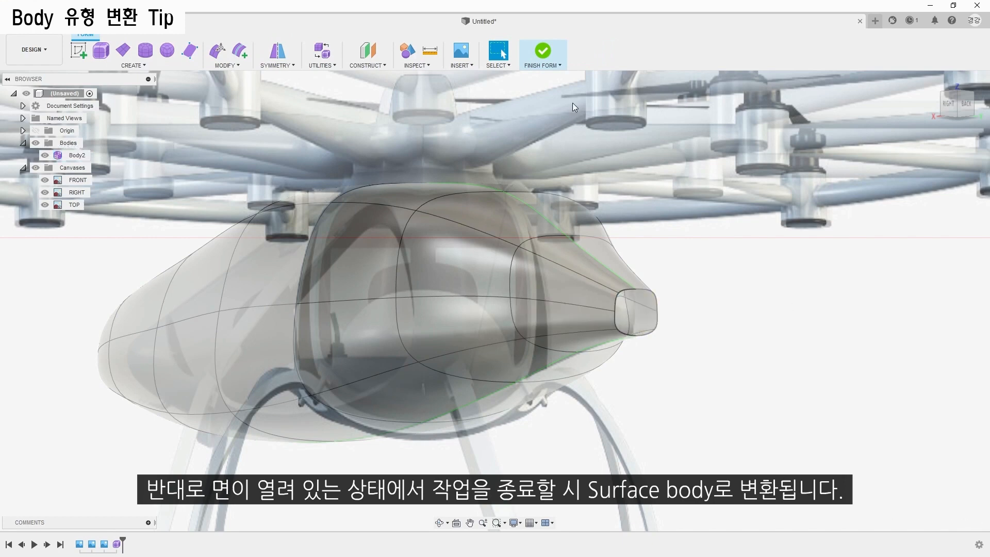
pyautogui.click(543, 51)
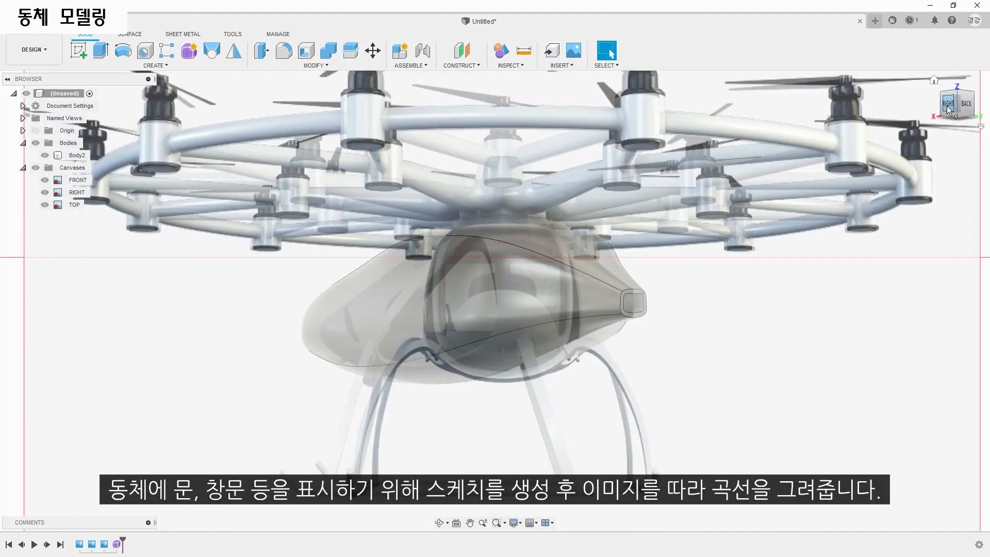
# Step: Create a sketch on the side origin plane in the right view, ready for tracing the door and window curves
pyautogui.click(947, 106)
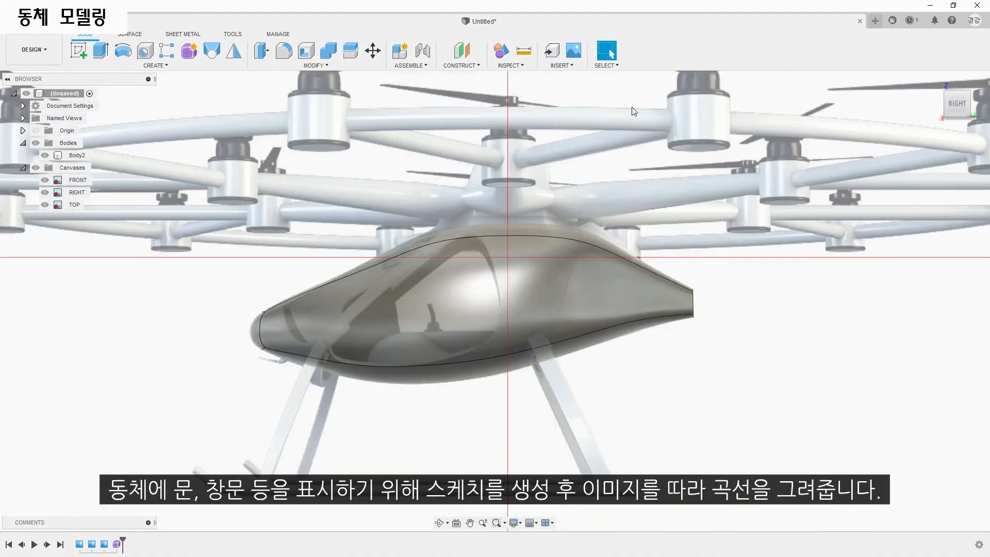
pyautogui.click(73, 49)
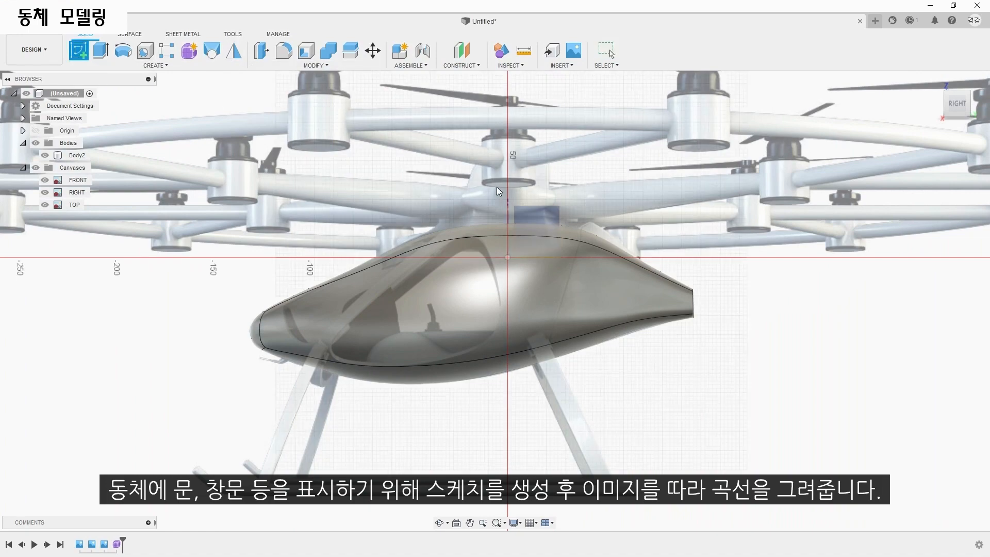
pyautogui.click(534, 216)
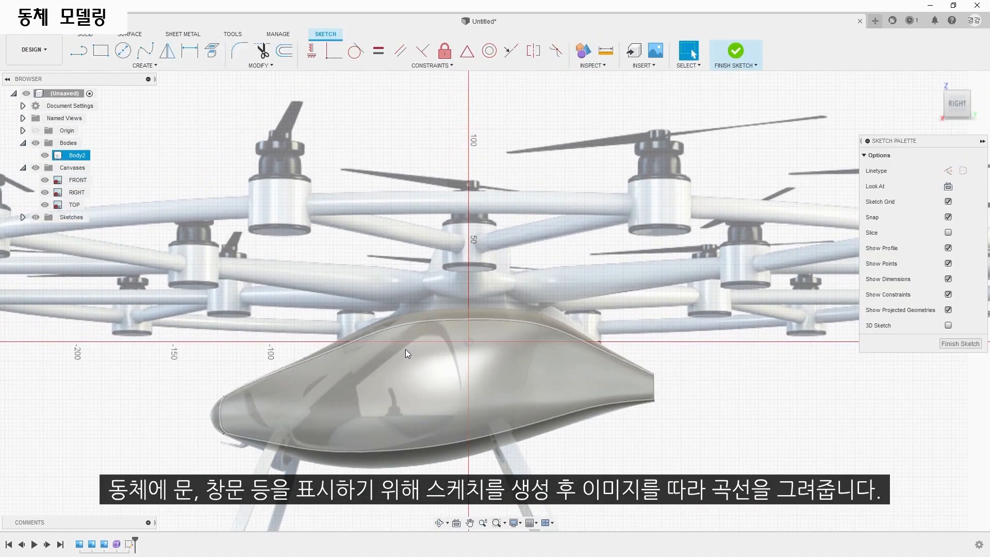
pyautogui.moveTo(465, 247); pyautogui.dragTo(500, 264, button='middle')
pyautogui.scroll(5, 461, 308)
pyautogui.press('Escape')
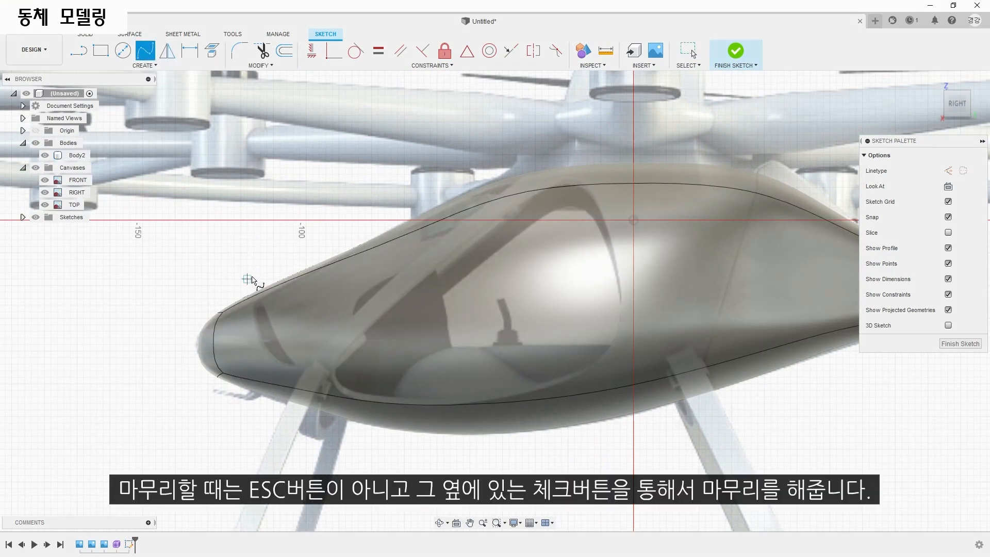
# Step: Trace the windshield edge and the closed side door outline with fit point splines over the RIGHT canvas, and finish the sketch
pyautogui.doubleClick(525, 162)
pyautogui.click(353, 388)
pyautogui.click(418, 398)
pyautogui.click(501, 394)
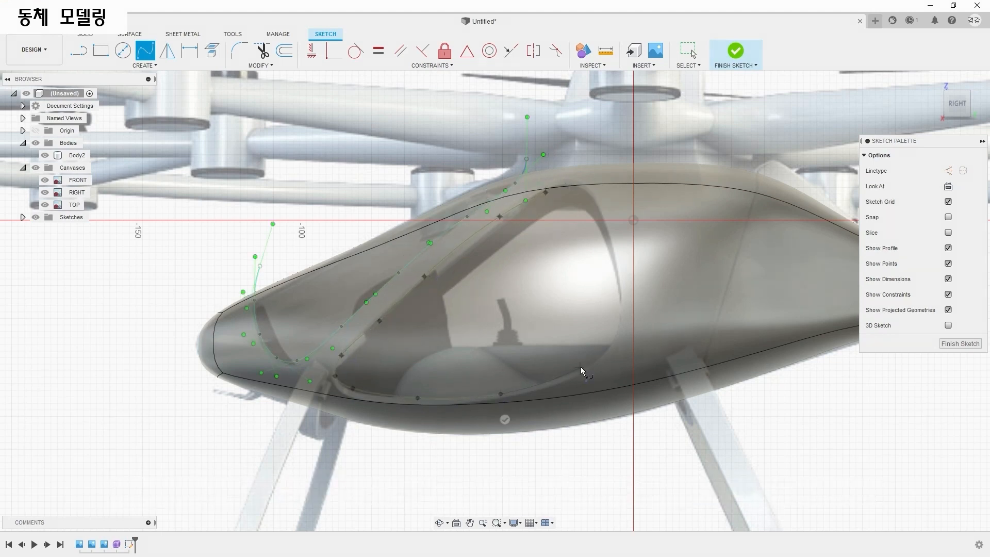
pyautogui.click(545, 192)
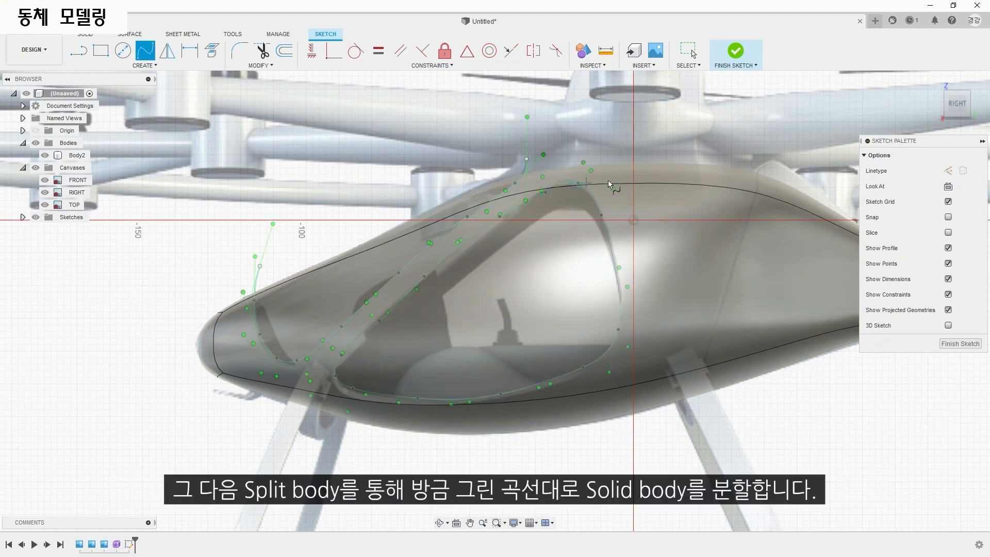
pyautogui.click(733, 52)
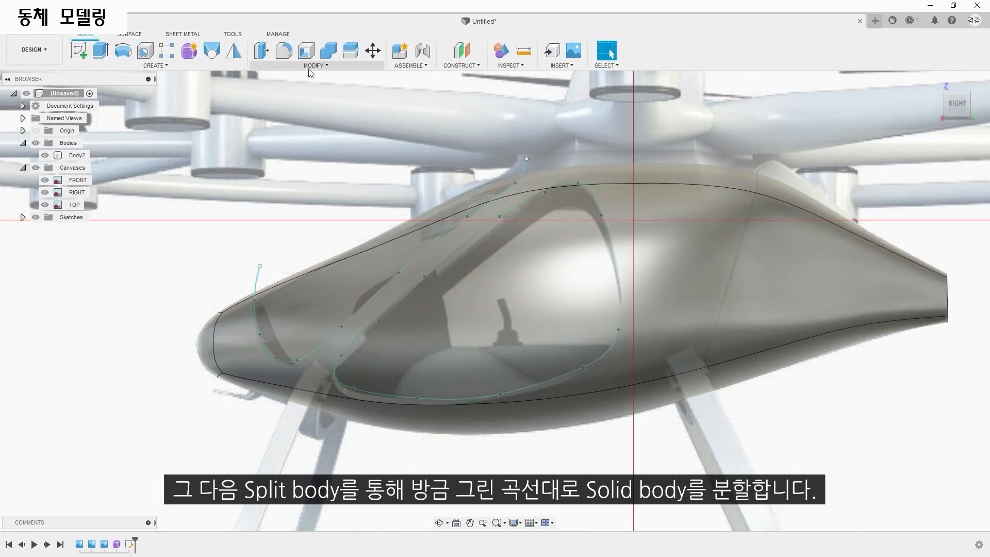
# Step: Split the fuselage body with the windshield and door splines as splitting tools, extending the tools
pyautogui.click(310, 68)
pyautogui.click(303, 169)
pyautogui.click(640, 212)
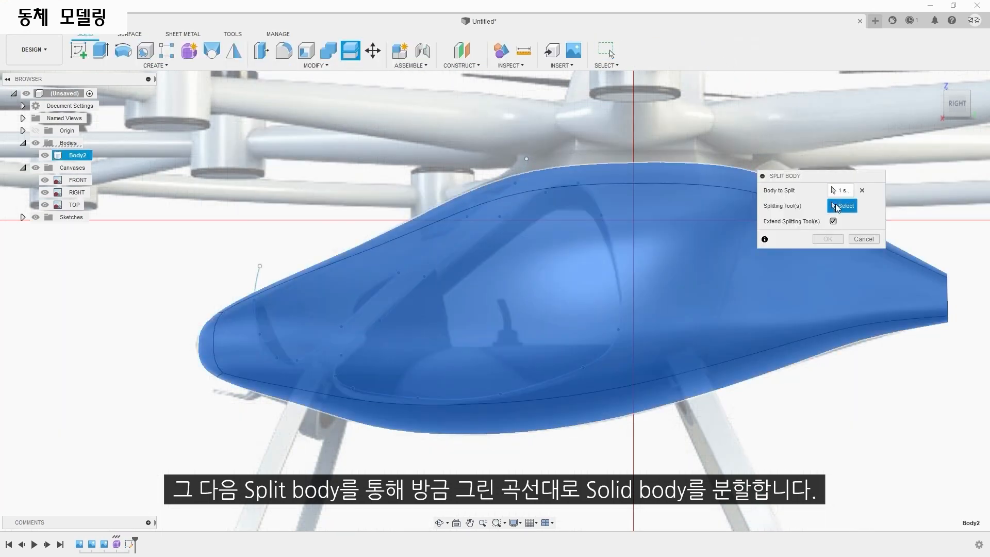
pyautogui.click(523, 166)
pyautogui.click(577, 185)
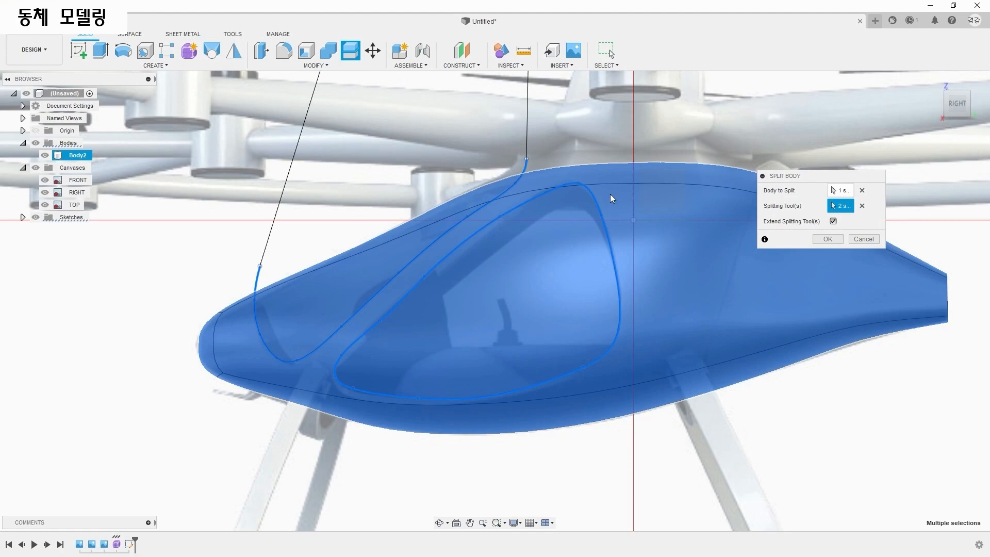
pyautogui.click(828, 239)
# Step: Examine the split fuselage pieces from several angles, hiding the windshield and door bodies and showing them again
pyautogui.keyDown('shift'); pyautogui.moveTo(647, 339); pyautogui.dragTo(672, 354, button='middle'); pyautogui.keyUp('shift')
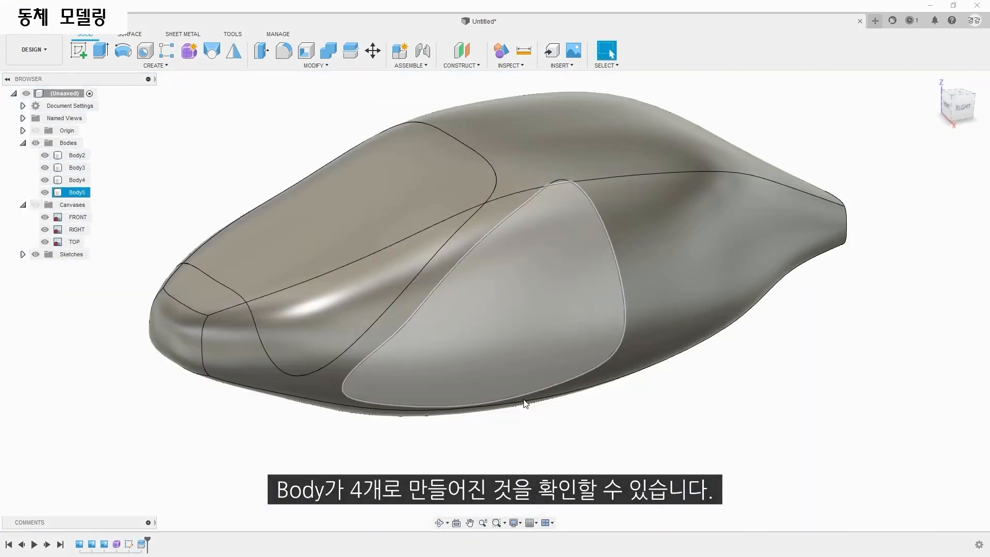
pyautogui.keyDown('shift'); pyautogui.moveTo(524, 400); pyautogui.dragTo(409, 330, button='middle'); pyautogui.keyUp('shift')
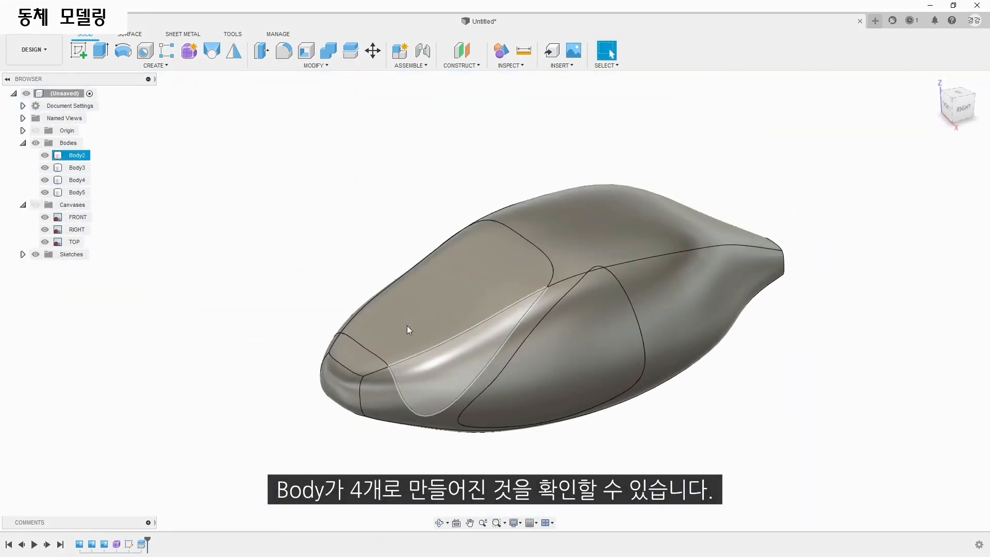
pyautogui.keyDown('shift'); pyautogui.moveTo(268, 330); pyautogui.dragTo(361, 332, button='middle'); pyautogui.keyUp('shift')
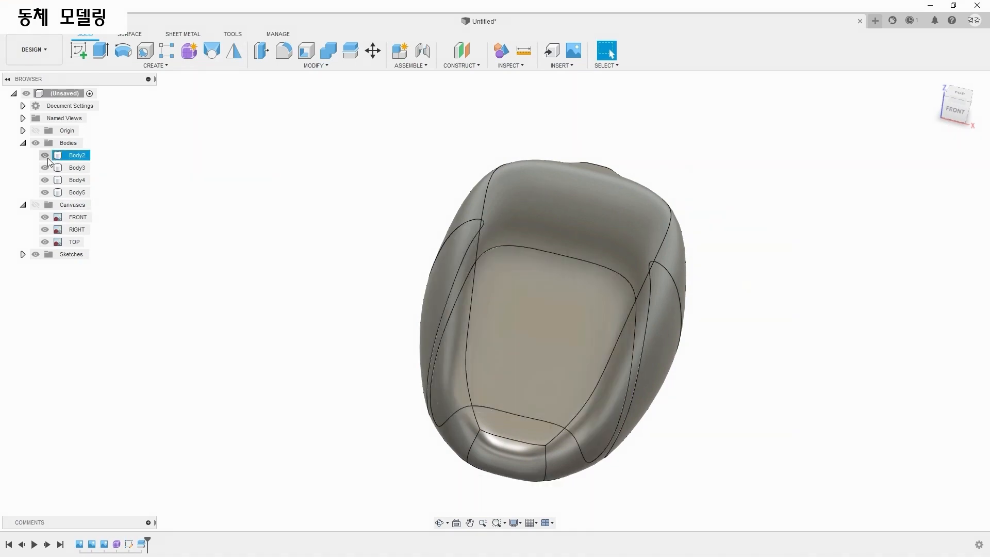
pyautogui.click(45, 156)
pyautogui.click(45, 168)
pyautogui.click(45, 180)
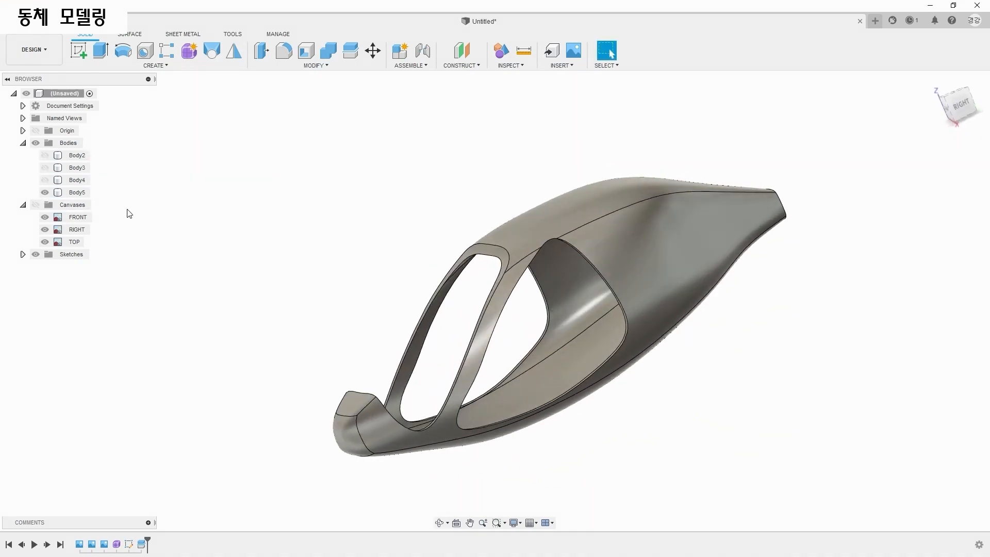
pyautogui.click(45, 155)
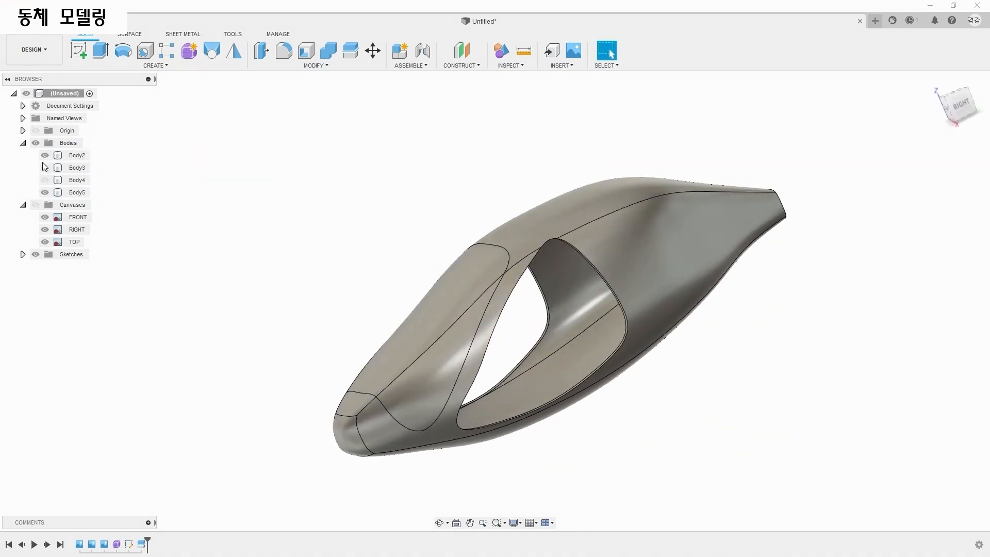
pyautogui.click(45, 168)
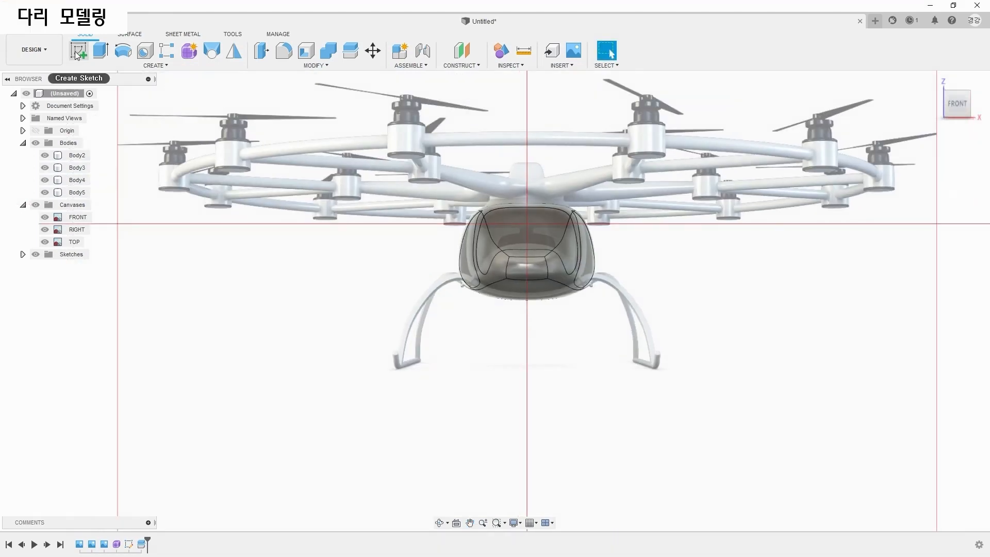
# Step: Create a sketch on the front plane and draw a vertical line on the centre axis from the fuselage underside to ground level
pyautogui.click(79, 50)
pyautogui.click(552, 202)
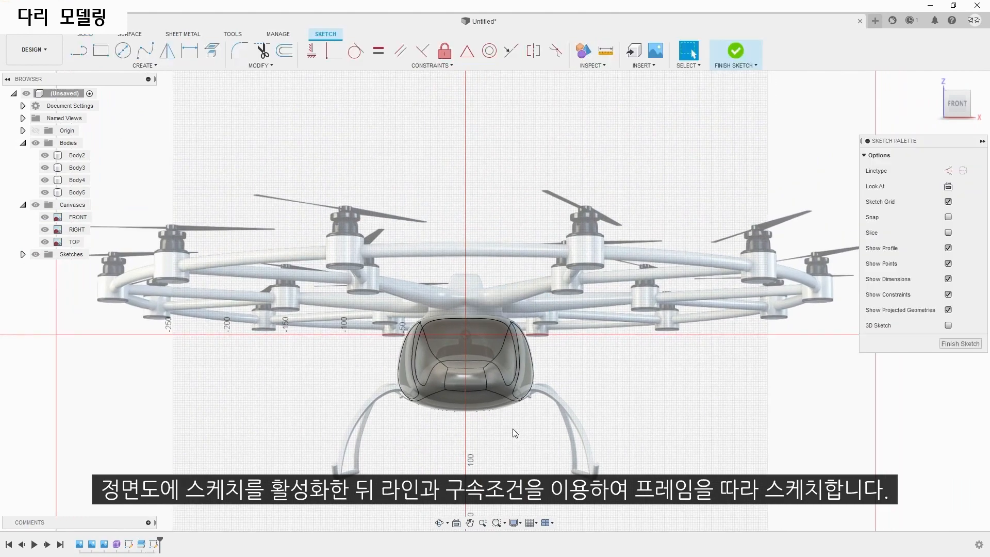
pyautogui.scroll(5, 507, 438)
pyautogui.moveTo(508, 450); pyautogui.dragTo(502, 316, button='middle')
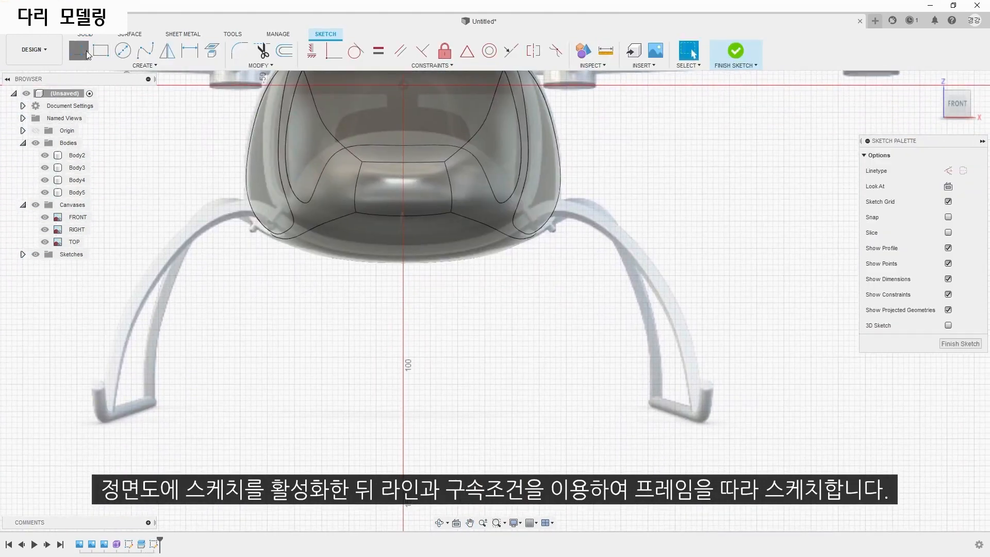
pyautogui.click(402, 251)
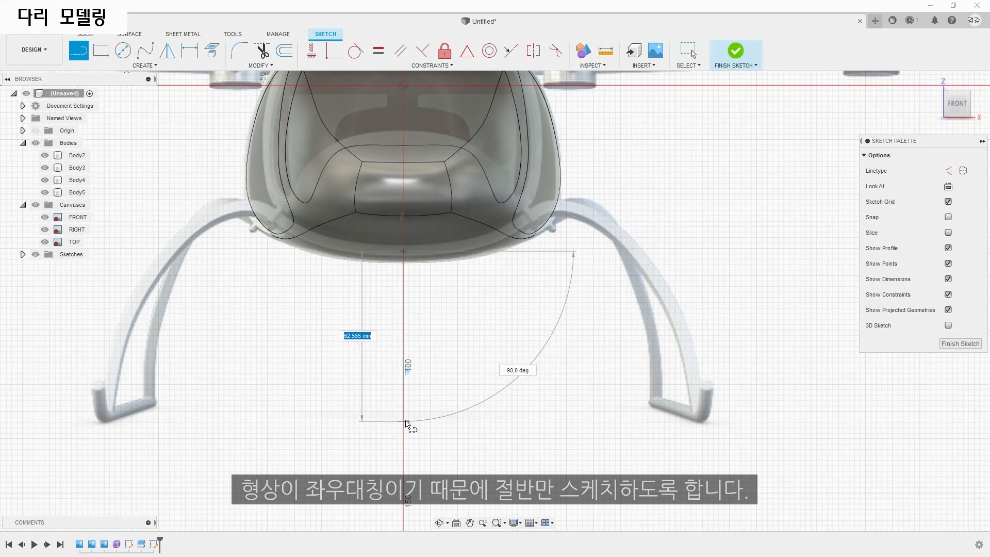
pyautogui.click(403, 413)
pyautogui.press('Escape')
pyautogui.click(948, 187)
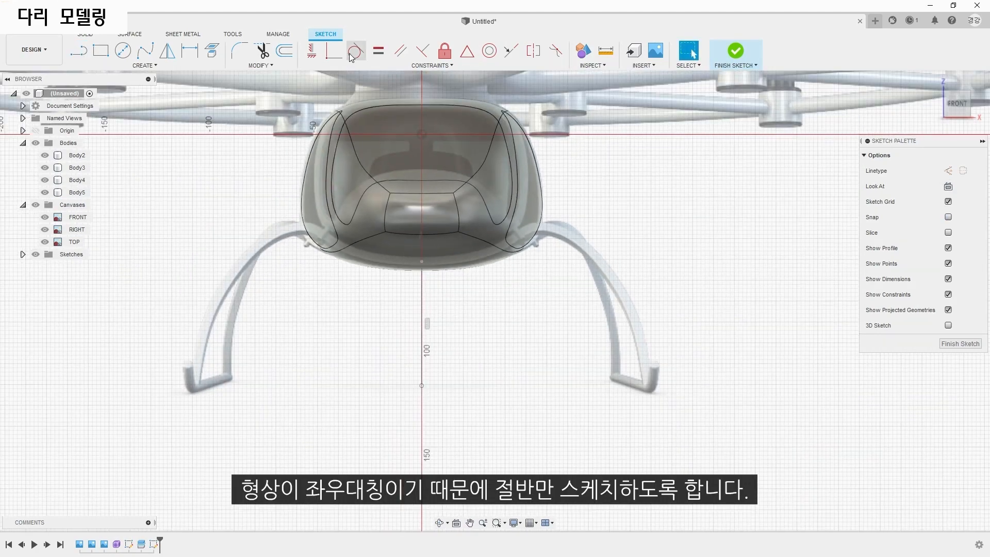
# Step: Draw a connected line and arc chain from the vertical line's upper end along the landing leg frame to its foot
pyautogui.click(75, 50)
pyautogui.scroll(2, 444, 280)
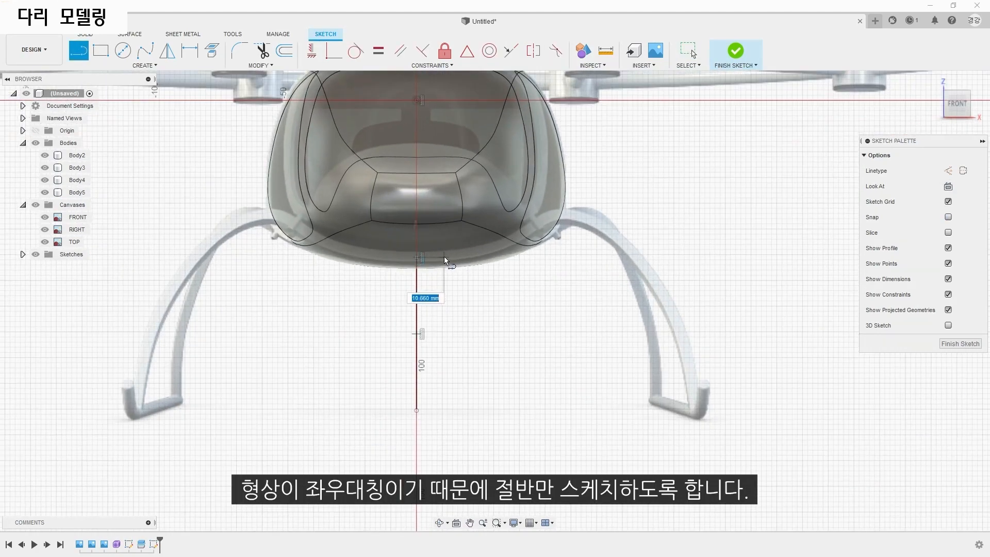
pyautogui.click(445, 259)
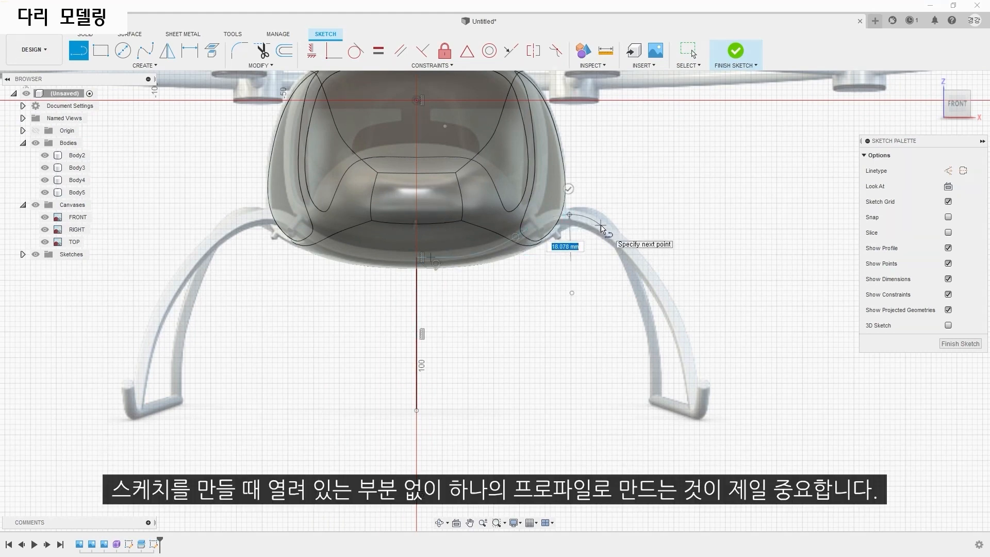
pyautogui.moveTo(601, 225); pyautogui.dragTo(683, 409)
pyautogui.press('Escape')
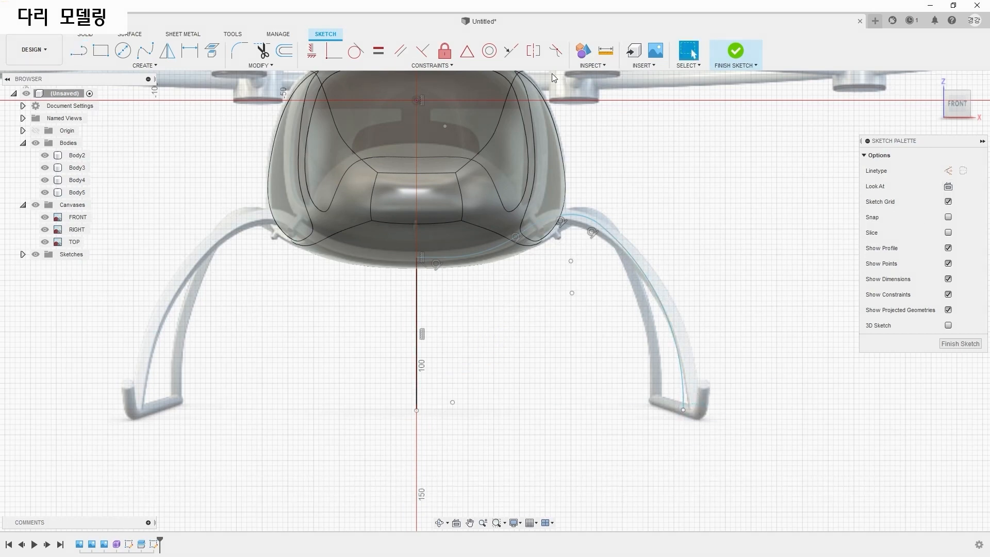
# Step: Align the leg curve's lower endpoint horizontally with the vertical line's lower endpoint
pyautogui.click(683, 411)
pyautogui.click(417, 409)
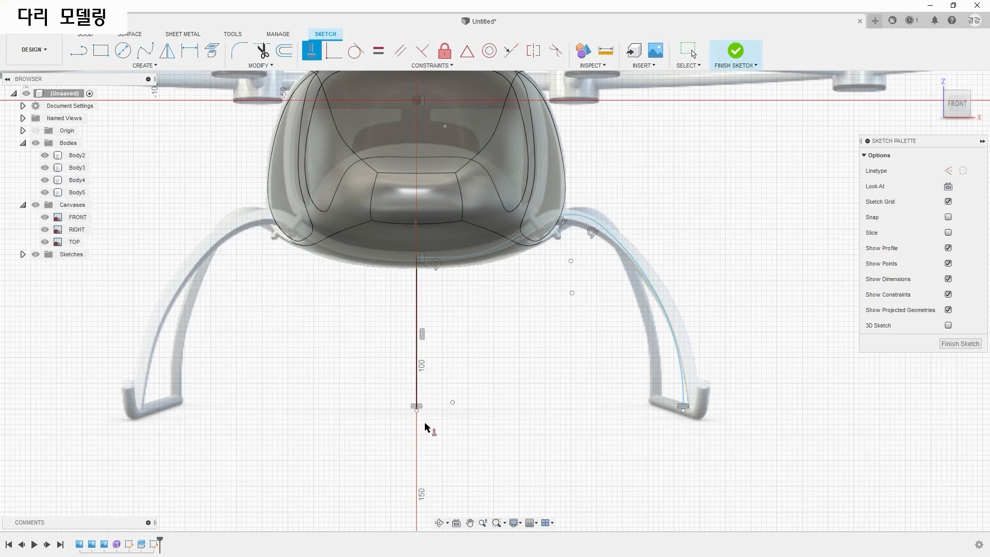
pyautogui.press('Escape')
# Step: Close the half leg profile with a straight bottom line between the two lower endpoints and finish the sketch
pyautogui.click(84, 56)
pyautogui.click(417, 410)
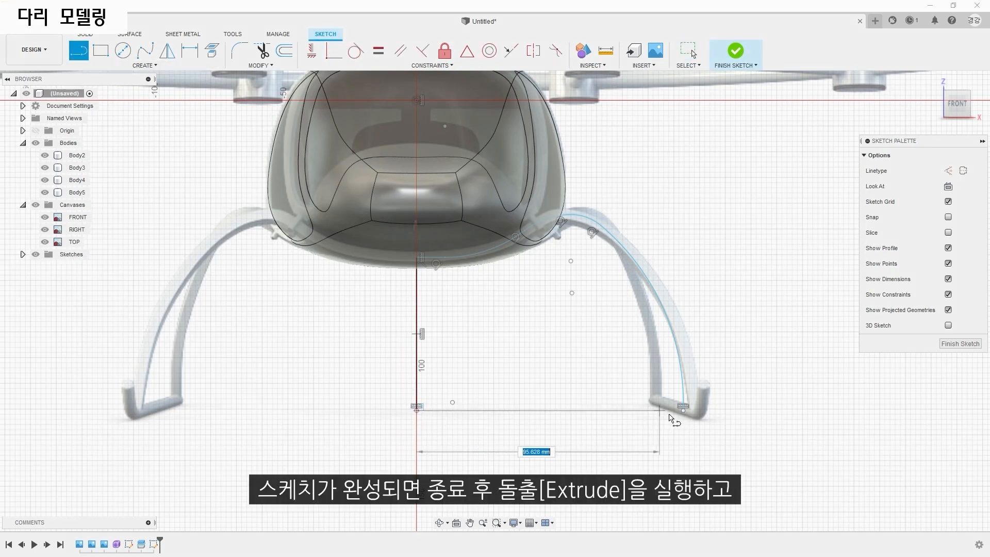
pyautogui.click(688, 422)
pyautogui.press('Escape')
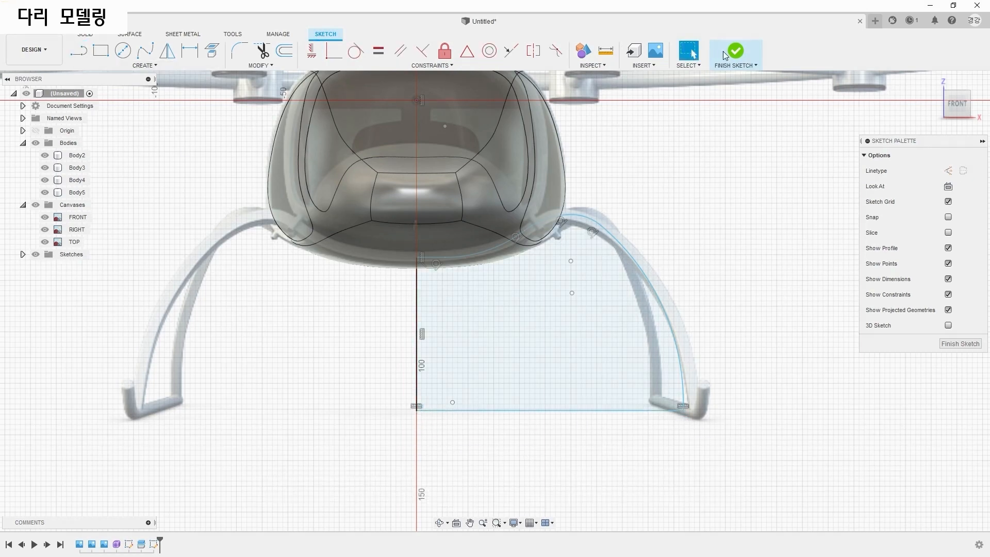
pyautogui.click(736, 50)
# Step: Extrude the leg profile on two sides, about 18.8 mm rearward and 99 mm forward, matching the RIGHT canvas
pyautogui.press('e')
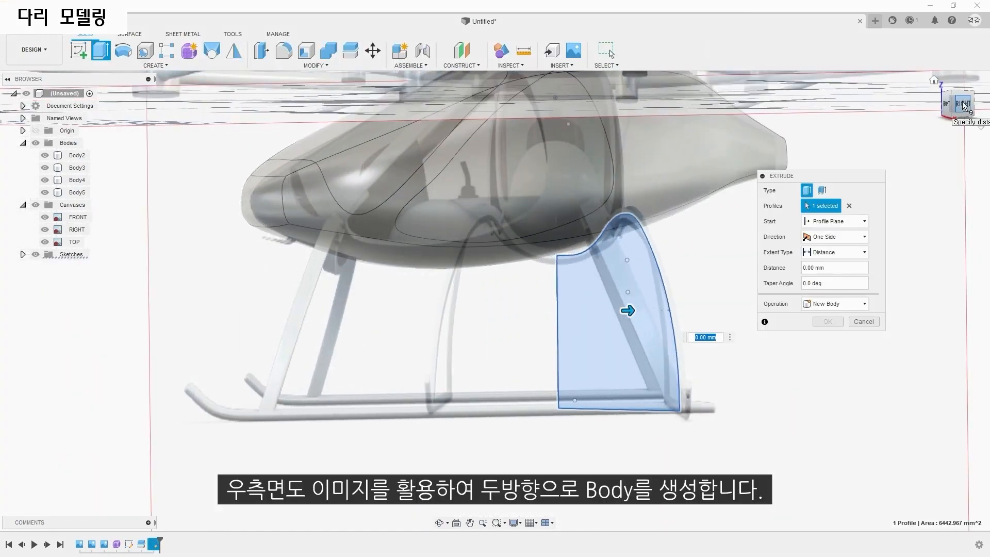
pyautogui.moveTo(665, 313); pyautogui.dragTo(714, 315)
pyautogui.click(835, 237)
pyautogui.click(828, 257)
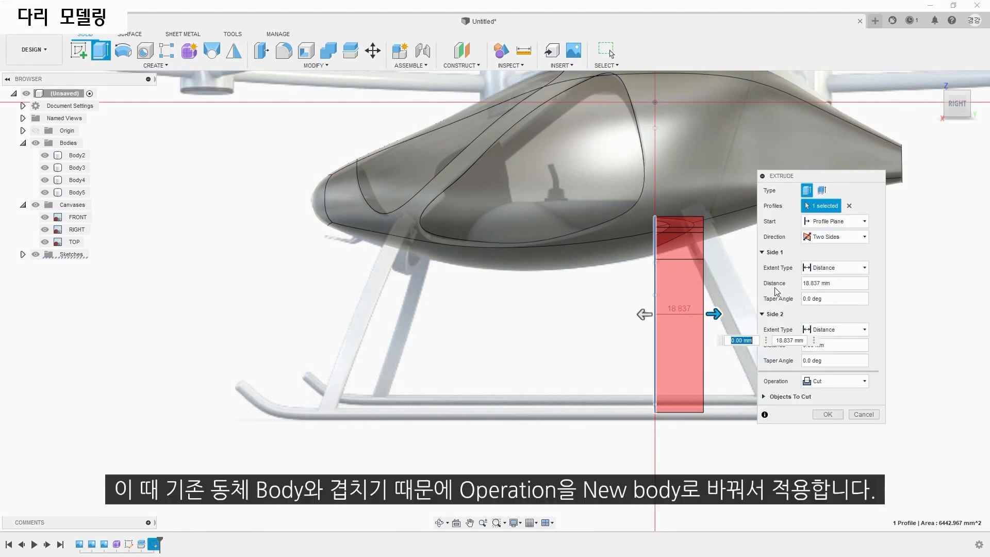
pyautogui.moveTo(641, 314); pyautogui.dragTo(386, 316)
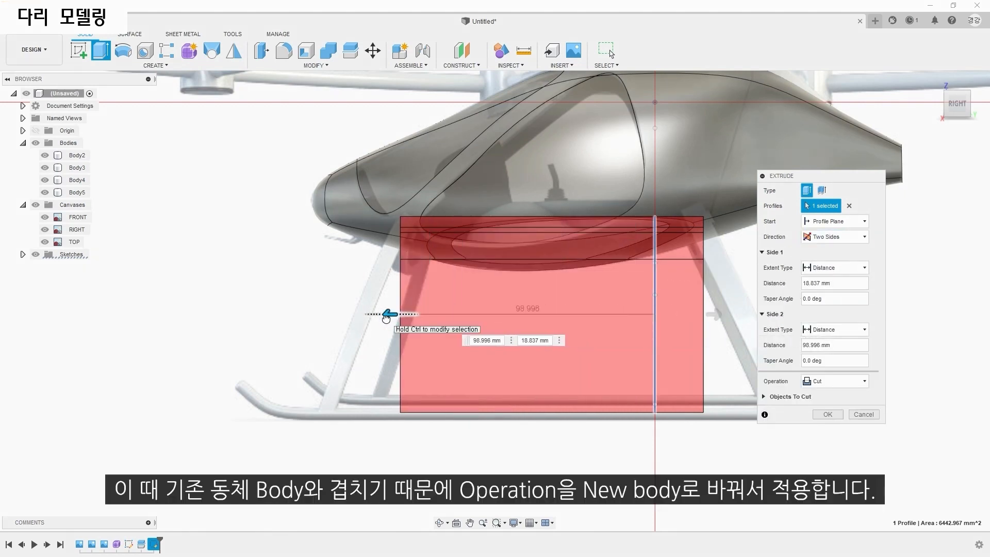
# Step: Set the extrusion's operation to New Body, extend both sides slightly to the upper ends of the leg frames, and complete it
pyautogui.click(835, 381)
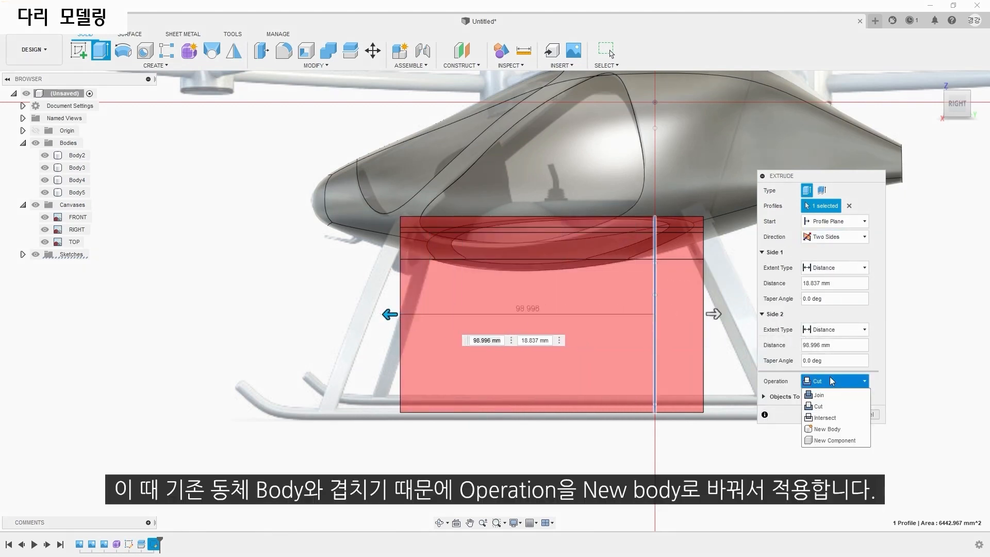
pyautogui.click(843, 425)
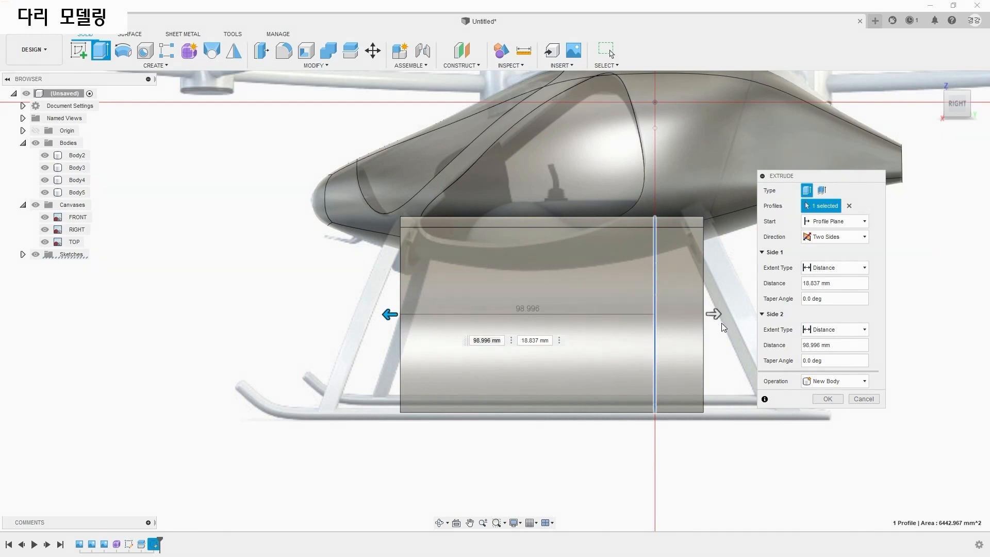
pyautogui.moveTo(714, 313); pyautogui.dragTo(724, 314)
pyautogui.moveTo(378, 318); pyautogui.dragTo(371, 317)
pyautogui.press('Return')
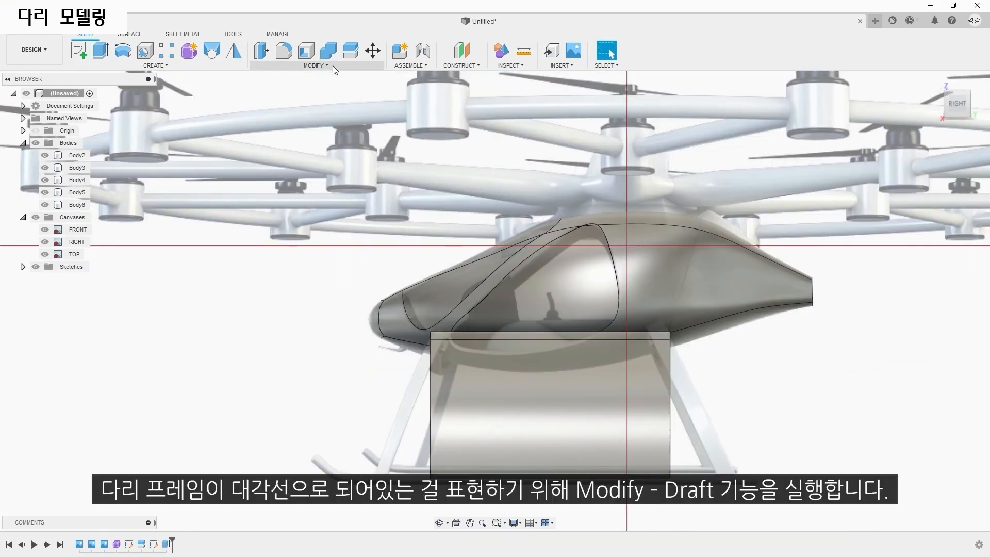
# Step: Start a Draft and hide the fuselage bodies Body2 to Body5 so only the leg block remains
pyautogui.click(333, 65)
pyautogui.click(273, 123)
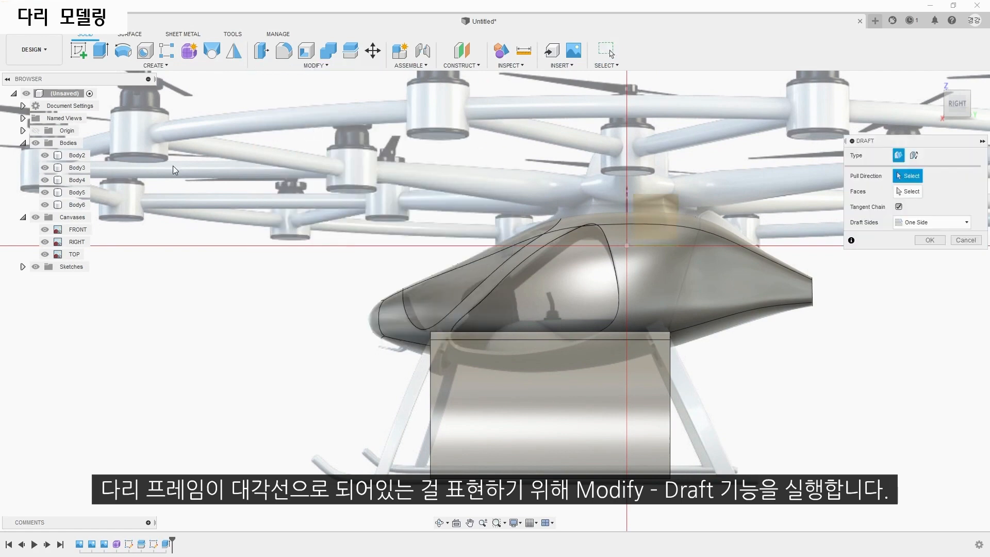
pyautogui.click(44, 155)
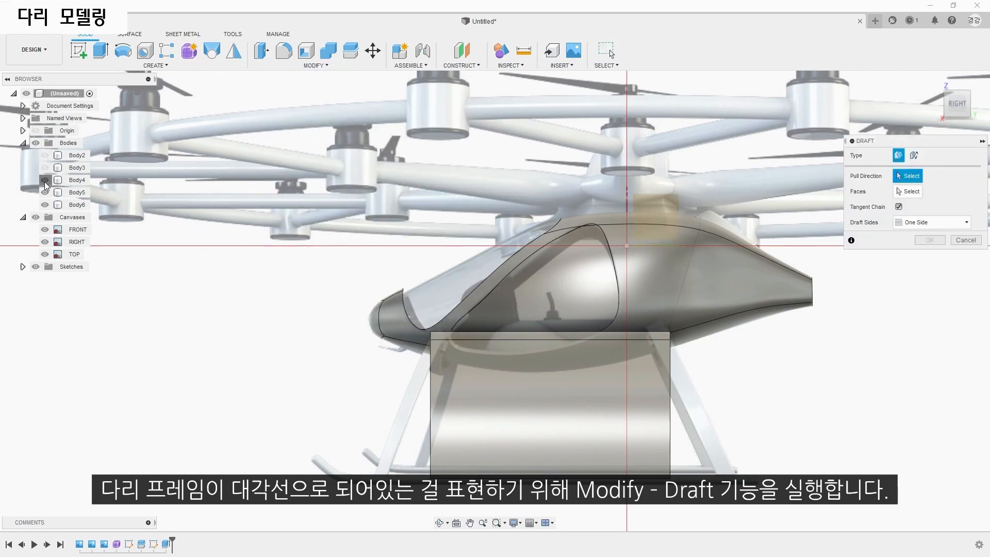
pyautogui.click(45, 182)
pyautogui.click(45, 192)
pyautogui.keyDown('shift'); pyautogui.moveTo(721, 339); pyautogui.dragTo(665, 361, button='middle'); pyautogui.keyUp('shift')
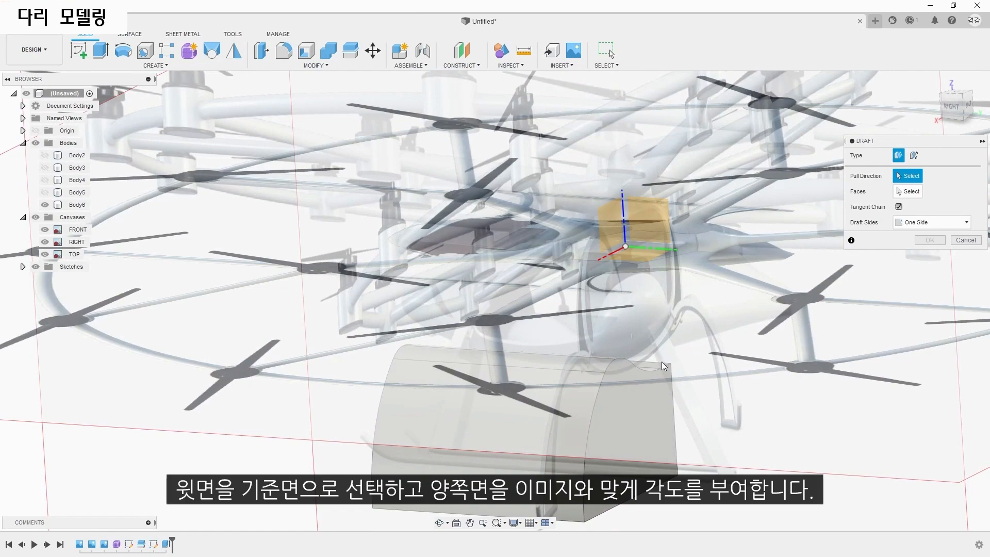
# Step: Draft the leg block's front and rear end faces by 25 degrees, using its top face as the pull direction
pyautogui.click(664, 365)
pyautogui.click(663, 410)
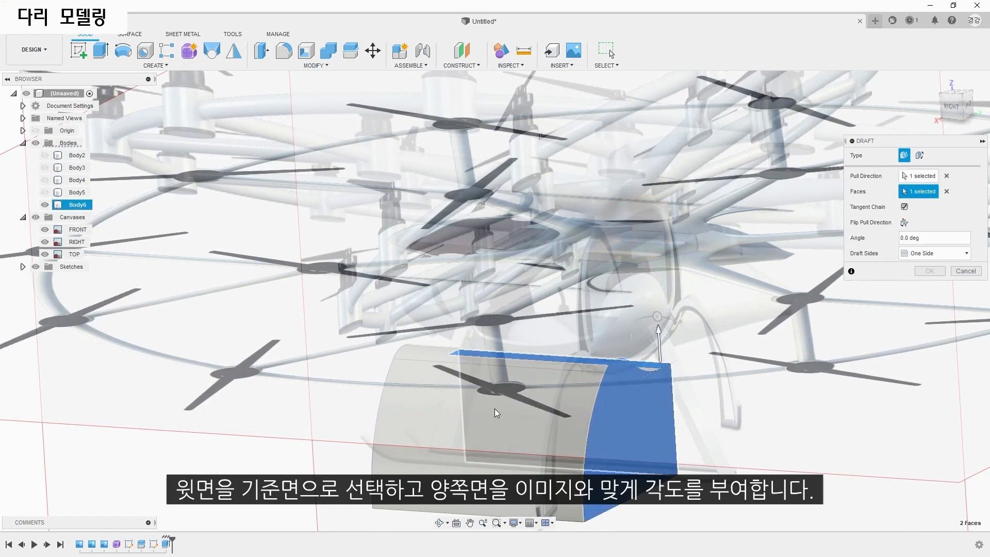
pyautogui.keyDown('shift'); pyautogui.moveTo(497, 413); pyautogui.dragTo(264, 372, button='middle'); pyautogui.keyUp('shift')
pyautogui.click(261, 372)
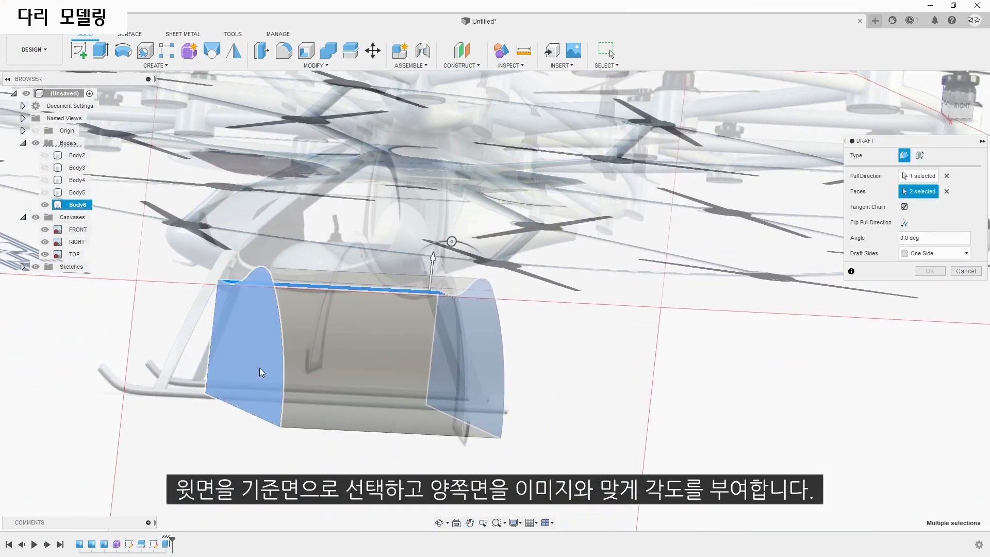
pyautogui.click(959, 106)
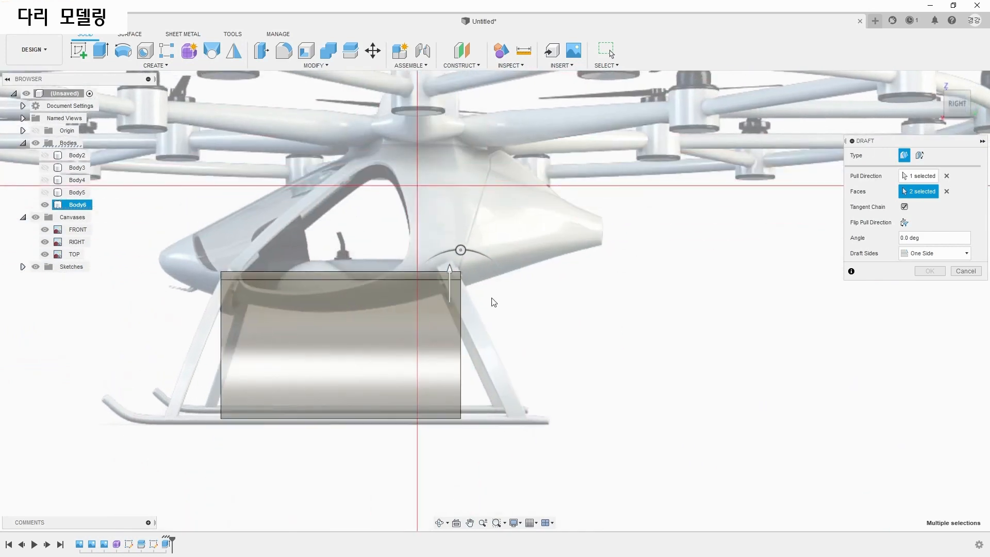
pyautogui.moveTo(460, 250); pyautogui.dragTo(438, 255)
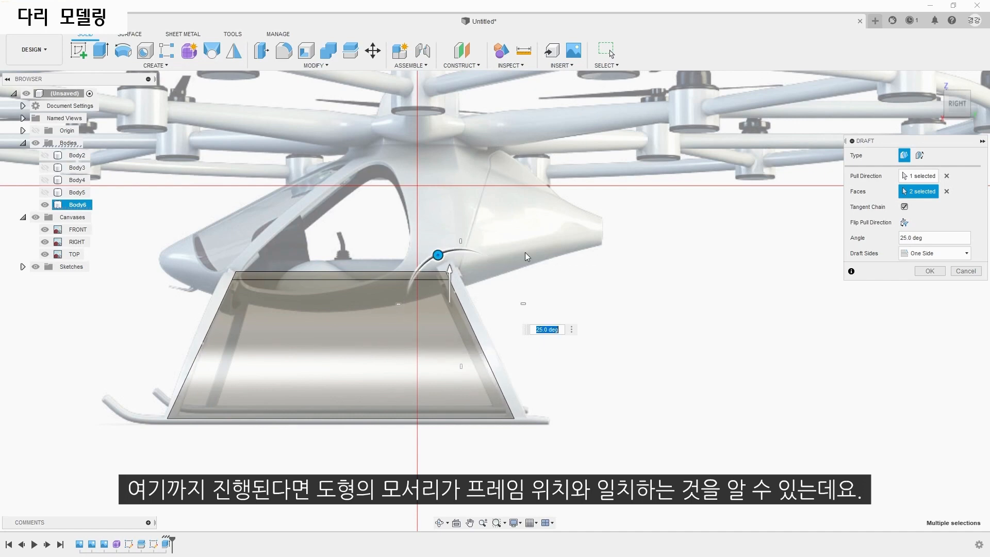
pyautogui.click(929, 271)
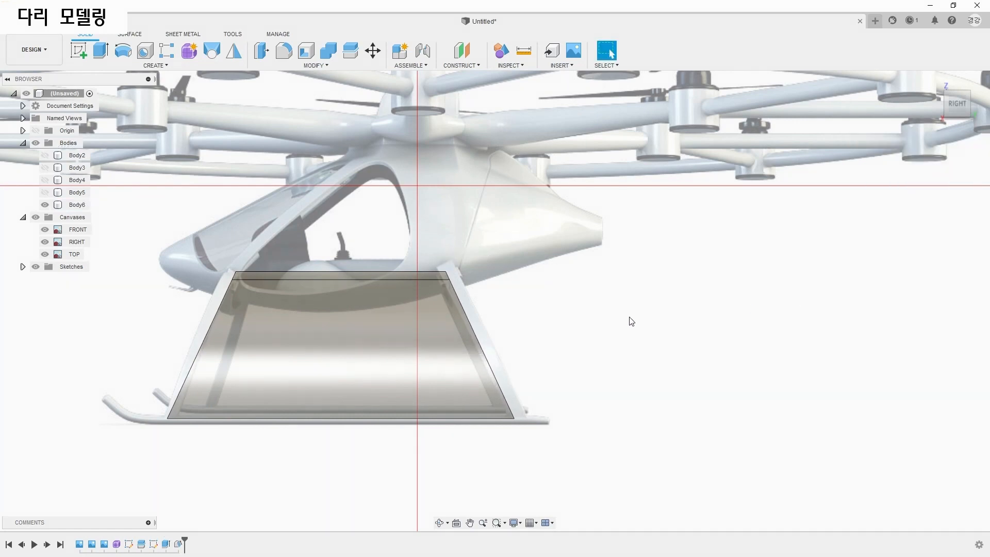
# Step: Create a circular 5 mm pipe as a new body along the leg block's lower side edge
pyautogui.moveTo(632, 321); pyautogui.dragTo(795, 344, button='middle')
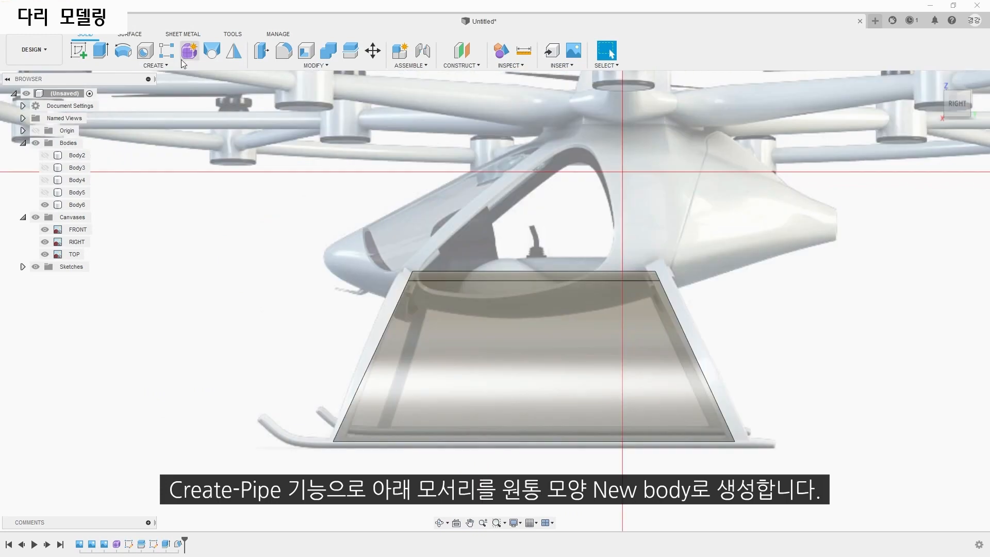
pyautogui.click(155, 65)
pyautogui.click(136, 281)
pyautogui.click(508, 442)
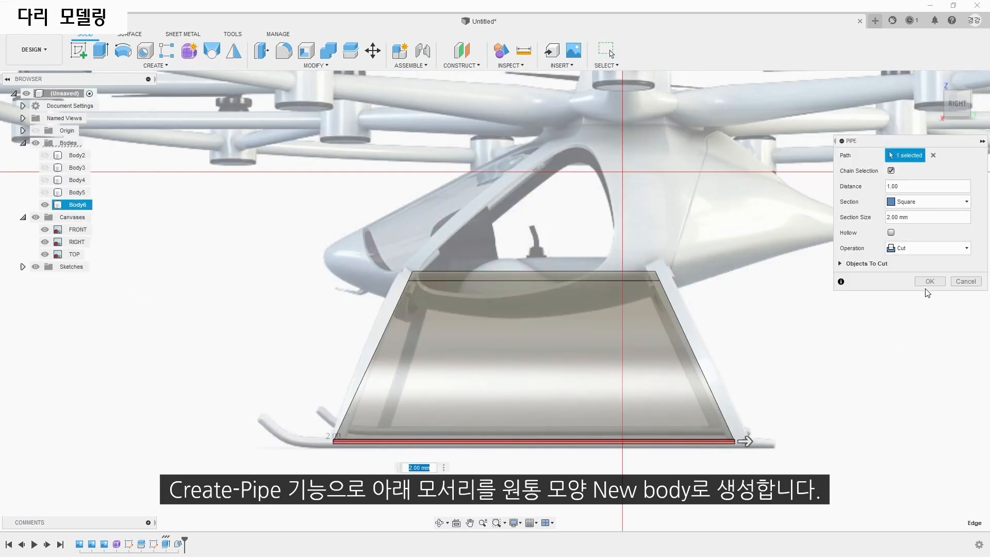
pyautogui.write('5')
pyautogui.click(928, 202)
pyautogui.click(906, 212)
pyautogui.click(928, 248)
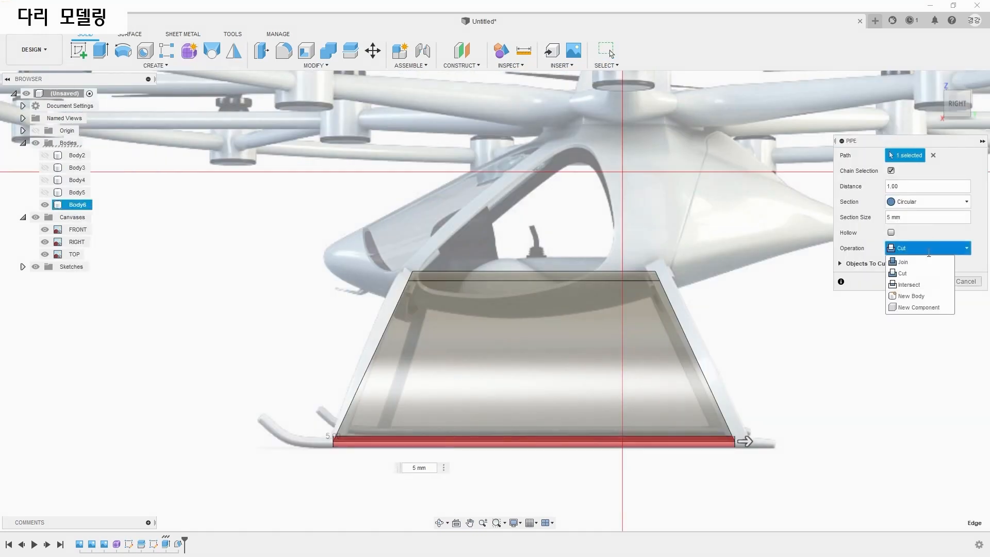
pyautogui.click(918, 295)
pyautogui.click(929, 266)
# Step: Create a square 2 mm pipe as a new body along the curved edge chain of the leg block's front end
pyautogui.click(160, 66)
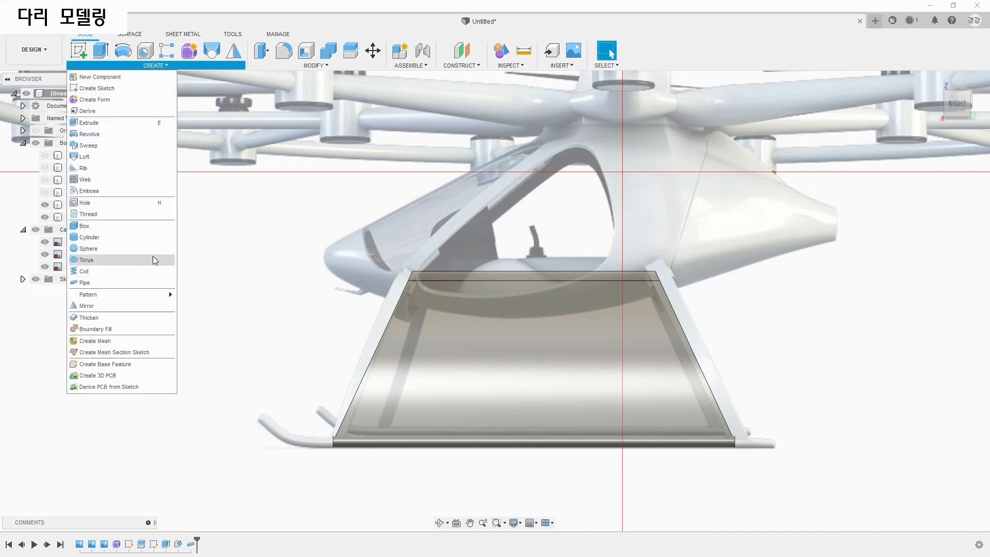
pyautogui.click(153, 258)
pyautogui.keyDown('shift'); pyautogui.moveTo(347, 323); pyautogui.dragTo(419, 322, button='middle'); pyautogui.keyUp('shift')
pyautogui.click(422, 307)
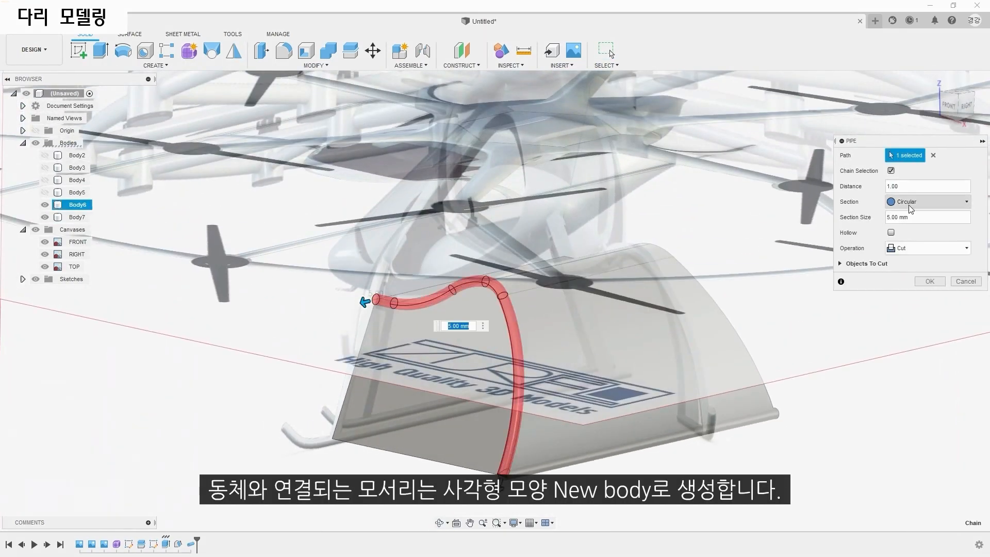
pyautogui.click(925, 248)
pyautogui.click(912, 296)
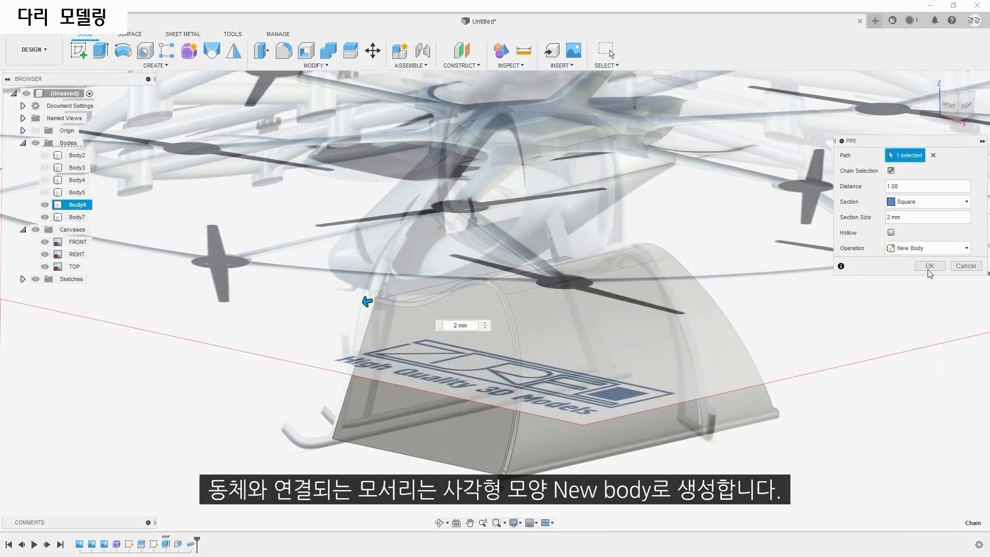
pyautogui.click(930, 268)
# Step: Create a matching square 2 mm pipe as a new body along the curved edge chain of the block's rear end
pyautogui.rightClick(840, 286)
pyautogui.click(844, 252)
pyautogui.keyDown('shift'); pyautogui.moveTo(834, 301); pyautogui.dragTo(629, 319, button='middle'); pyautogui.keyUp('shift')
pyautogui.click(630, 317)
pyautogui.click(925, 248)
pyautogui.click(912, 296)
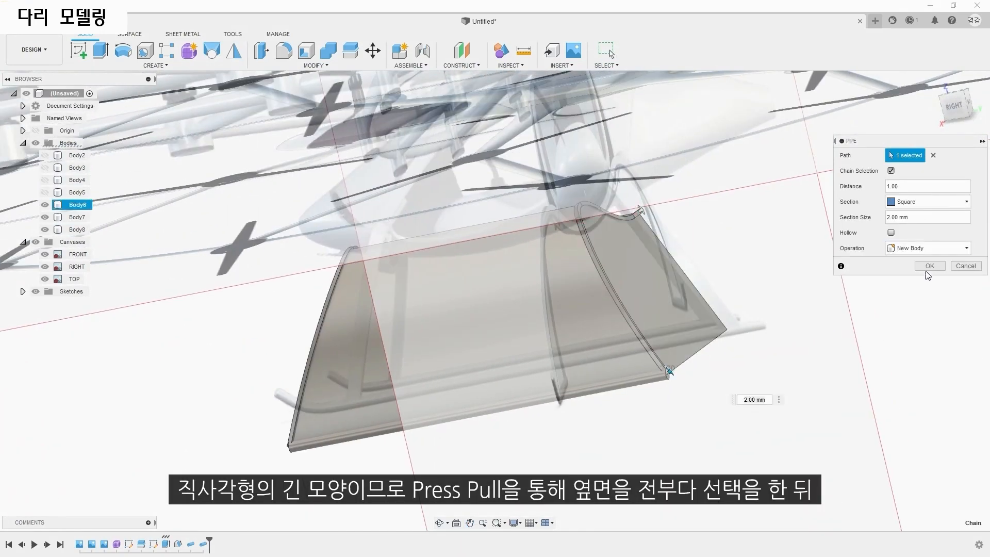
pyautogui.click(929, 269)
# Step: Hide the canvases and the leg block Body6, leaving only the pipe bodies
pyautogui.keyDown('shift'); pyautogui.moveTo(696, 226); pyautogui.dragTo(768, 227, button='middle'); pyautogui.keyUp('shift')
pyautogui.click(35, 254)
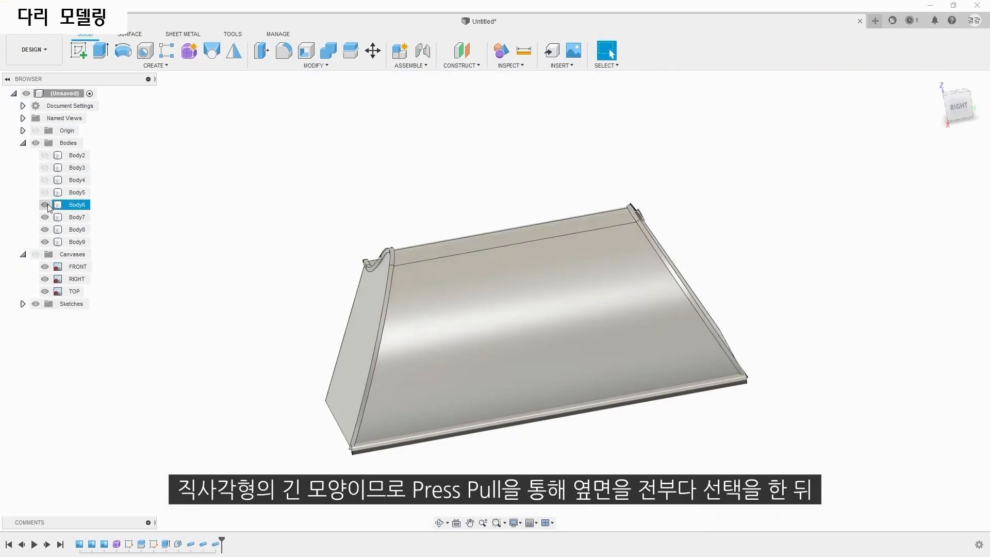
pyautogui.click(44, 205)
# Step: Widen both square leg pipes by offsetting all their front-facing and rear-facing side faces 2 mm with Press Pull
pyautogui.press('q')
pyautogui.keyDown('shift'); pyautogui.moveTo(316, 170); pyautogui.dragTo(396, 121, button='middle'); pyautogui.keyUp('shift')
pyautogui.scroll(2, 401, 122)
pyautogui.click(401, 121)
pyautogui.click(470, 132)
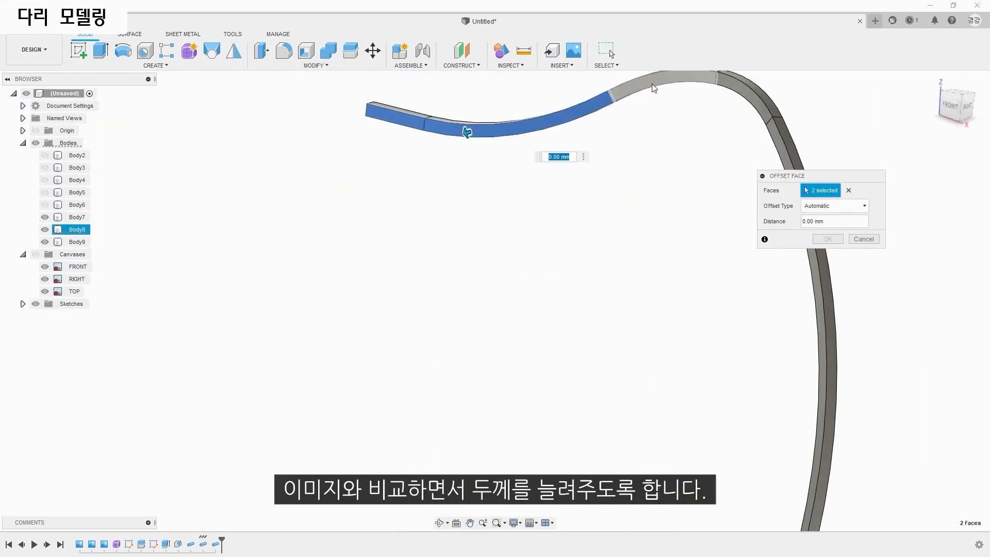
pyautogui.click(649, 82)
pyautogui.click(747, 93)
pyautogui.click(780, 150)
pyautogui.keyDown('shift'); pyautogui.moveTo(781, 150); pyautogui.dragTo(407, 281, button='middle'); pyautogui.keyUp('shift')
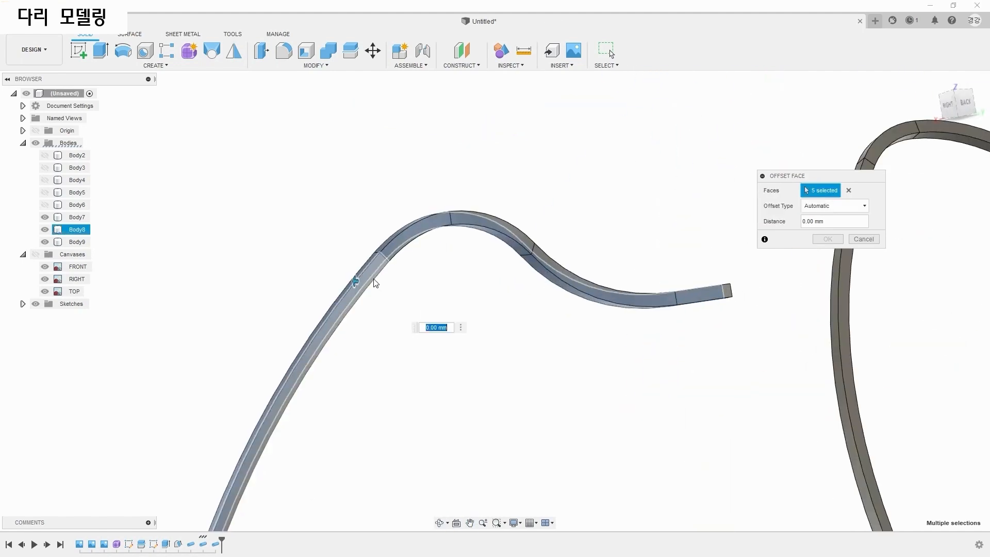
pyautogui.click(374, 275)
pyautogui.click(418, 227)
pyautogui.click(488, 222)
pyautogui.click(590, 280)
pyautogui.click(706, 294)
pyautogui.scroll(-3, 724, 437)
pyautogui.scroll(3, 725, 438)
pyautogui.click(541, 247)
pyautogui.moveTo(619, 152); pyautogui.dragTo(549, 250, button='middle')
pyautogui.click(502, 192)
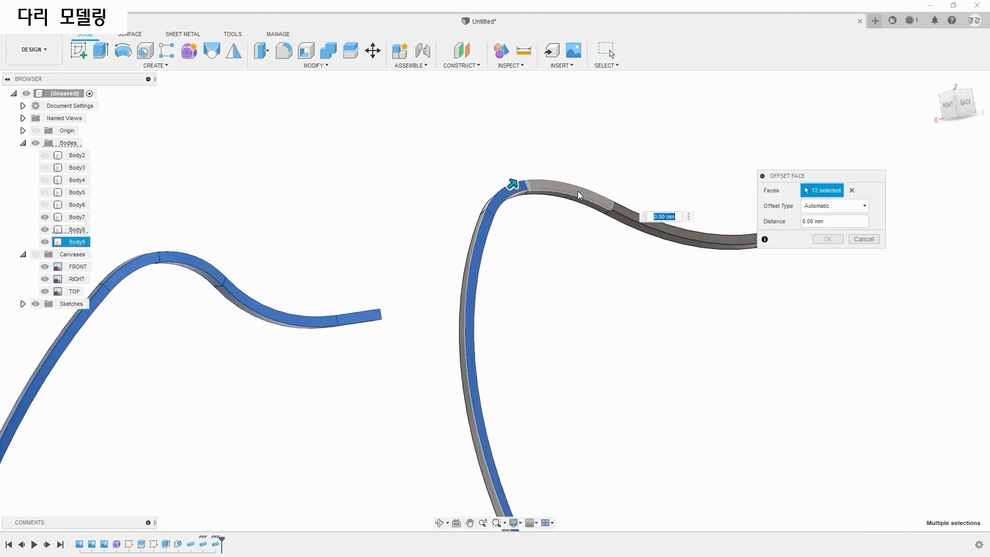
pyautogui.click(579, 194)
pyautogui.click(650, 224)
pyautogui.keyDown('shift'); pyautogui.moveTo(320, 279); pyautogui.dragTo(601, 289, button='middle'); pyautogui.keyUp('shift')
pyautogui.click(276, 209)
pyautogui.click(356, 211)
pyautogui.click(481, 153)
pyautogui.click(563, 147)
pyautogui.click(652, 210)
pyautogui.scroll(-3, 643, 240)
pyautogui.keyDown('shift'); pyautogui.moveTo(665, 304); pyautogui.dragTo(607, 314, button='middle'); pyautogui.keyUp('shift')
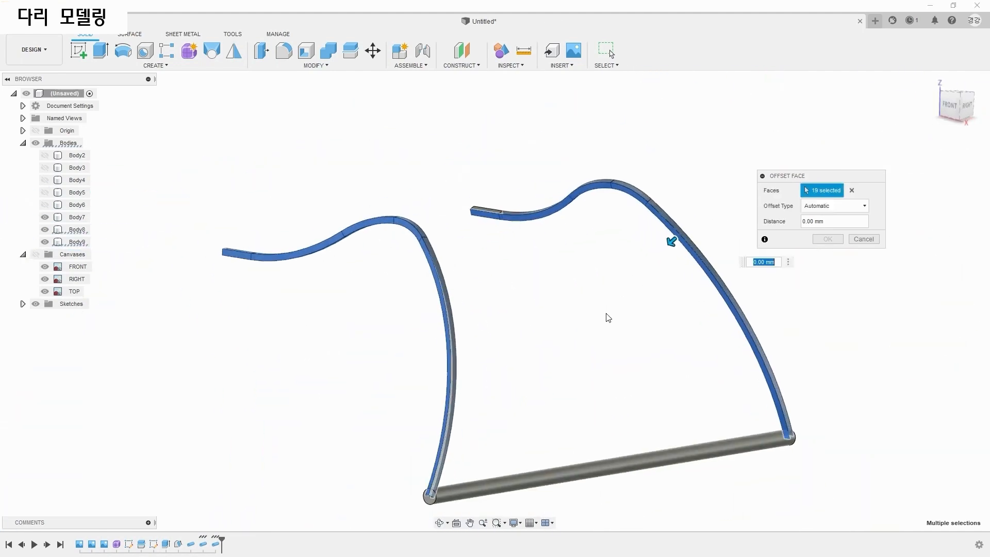
pyautogui.write('2')
pyautogui.click(828, 239)
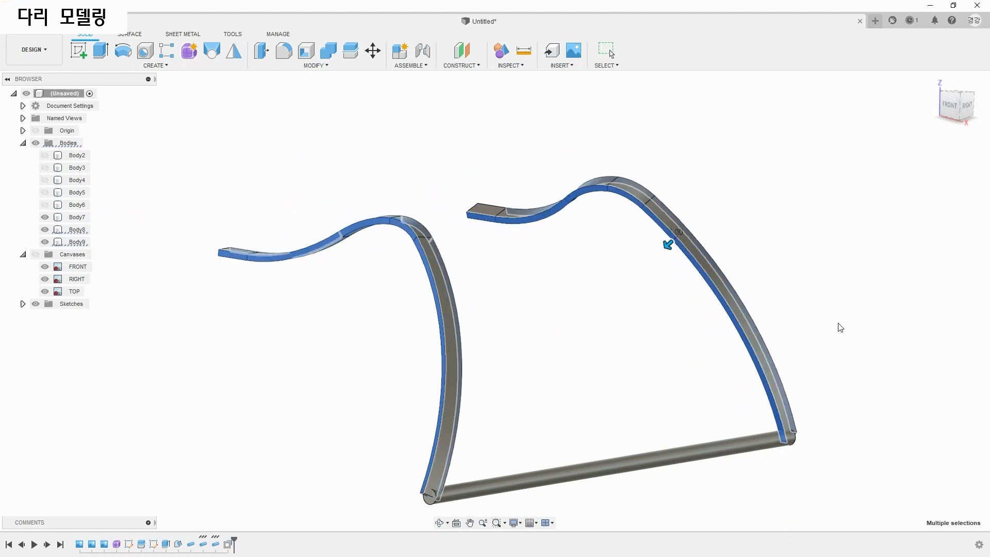
# Step: Show the canvases and extend the skid tube's rear end face about 18.2 mm to match the RIGHT canvas
pyautogui.keyDown('shift'); pyautogui.moveTo(824, 342); pyautogui.dragTo(780, 342, button='middle'); pyautogui.keyUp('shift')
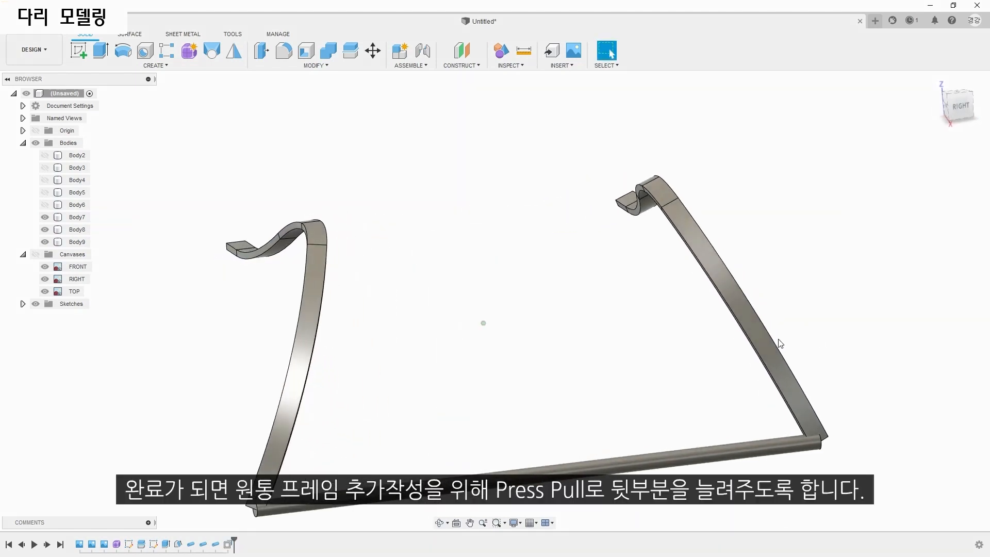
pyautogui.click(962, 108)
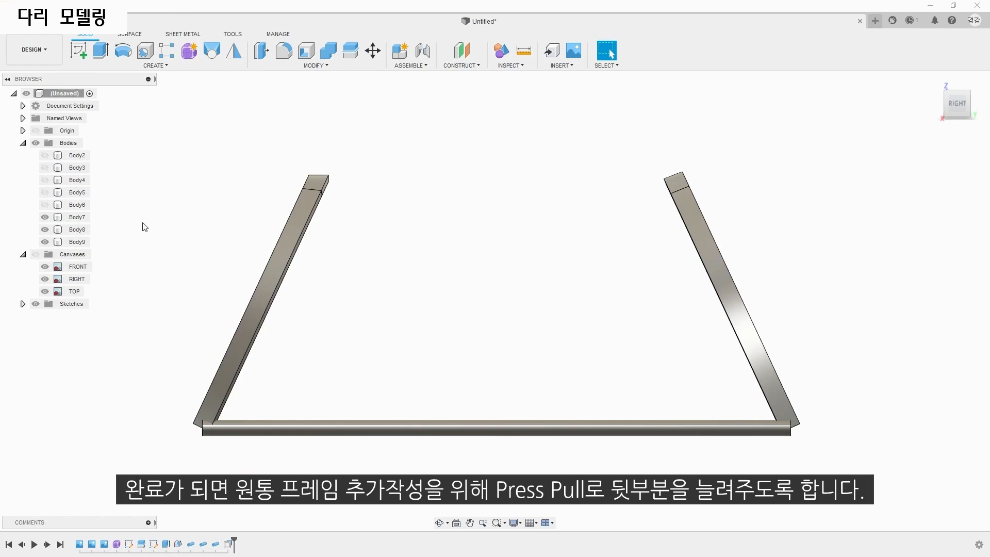
pyautogui.click(35, 254)
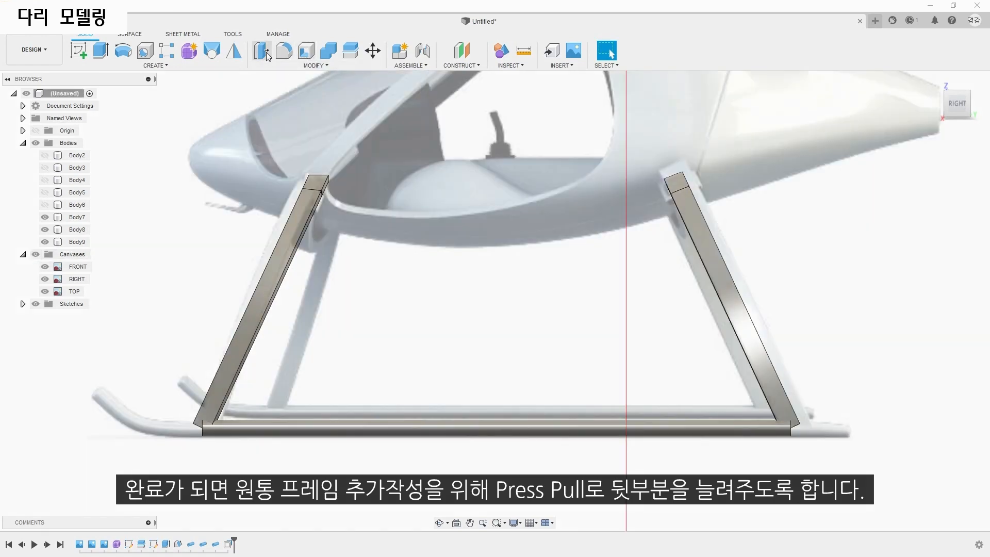
pyautogui.click(262, 51)
pyautogui.keyDown('shift'); pyautogui.moveTo(836, 416); pyautogui.dragTo(722, 449, button='middle'); pyautogui.keyUp('shift')
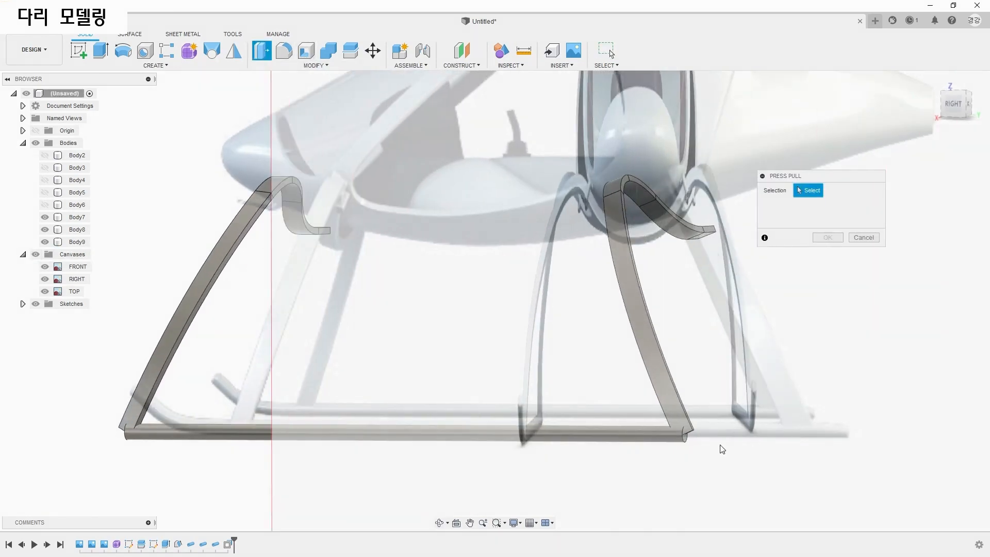
pyautogui.scroll(5, 687, 439)
pyautogui.click(679, 431)
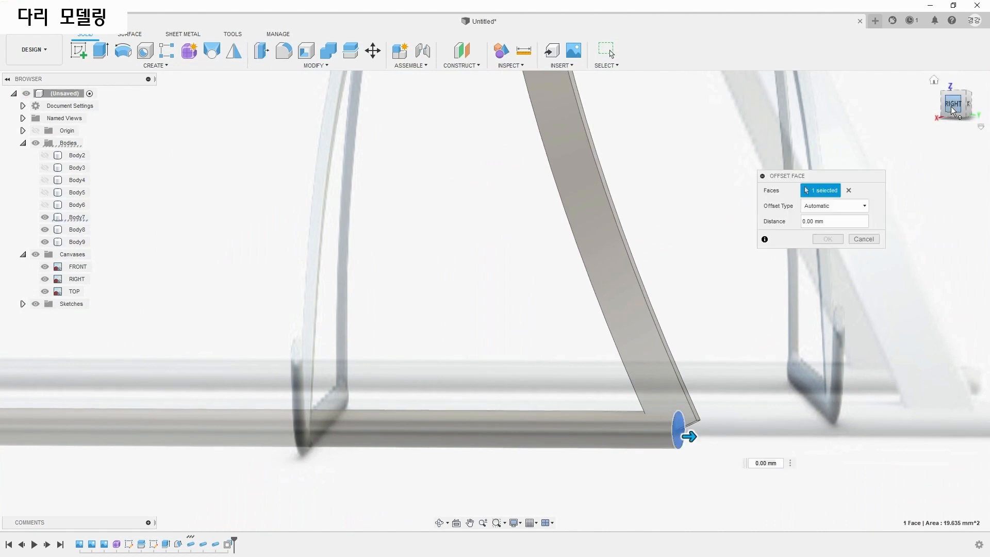
pyautogui.click(953, 106)
pyautogui.scroll(-5, 764, 407)
pyautogui.moveTo(861, 415); pyautogui.dragTo(892, 417)
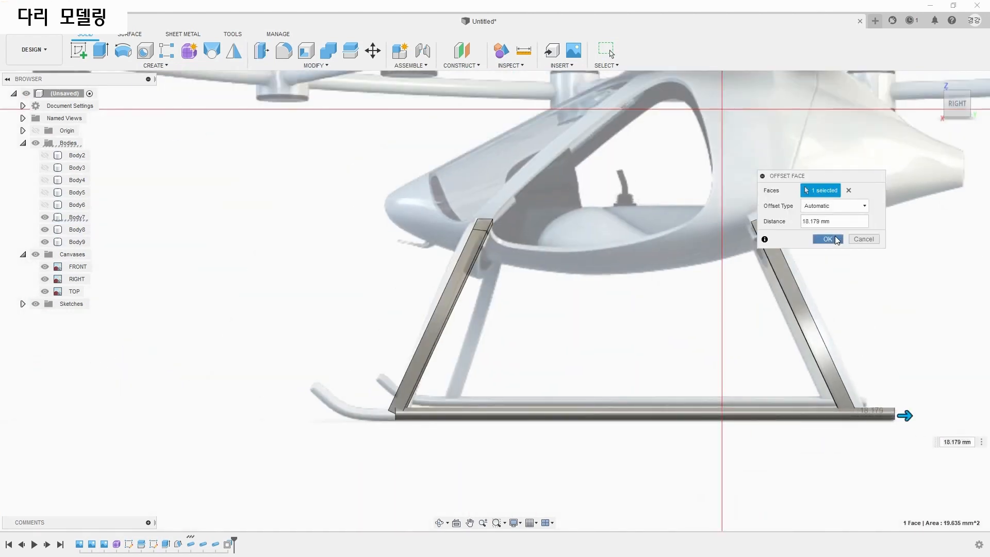
pyautogui.click(828, 239)
# Step: Construct an axis through the cylindrical skid tube
pyautogui.moveTo(581, 340); pyautogui.dragTo(674, 318, button='middle')
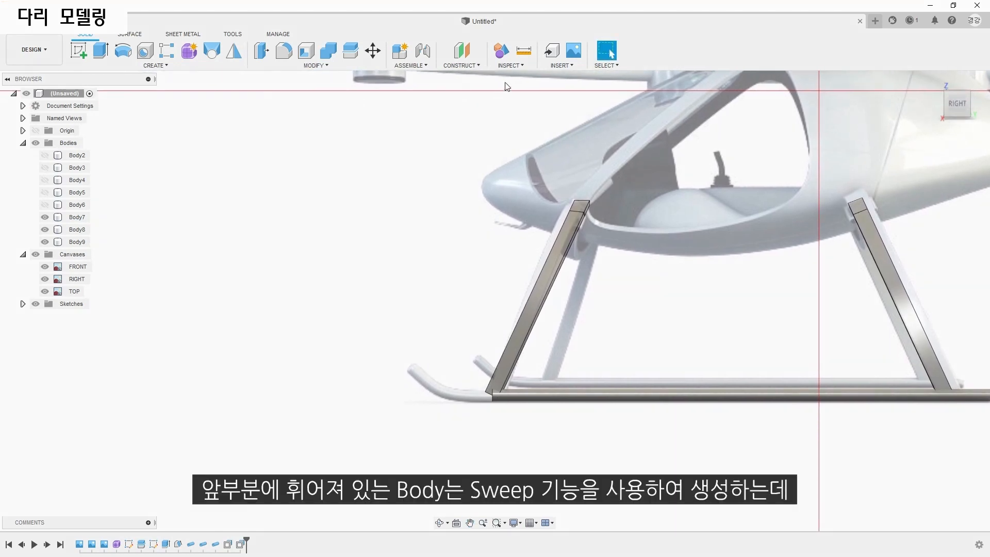
pyautogui.click(478, 66)
pyautogui.click(490, 166)
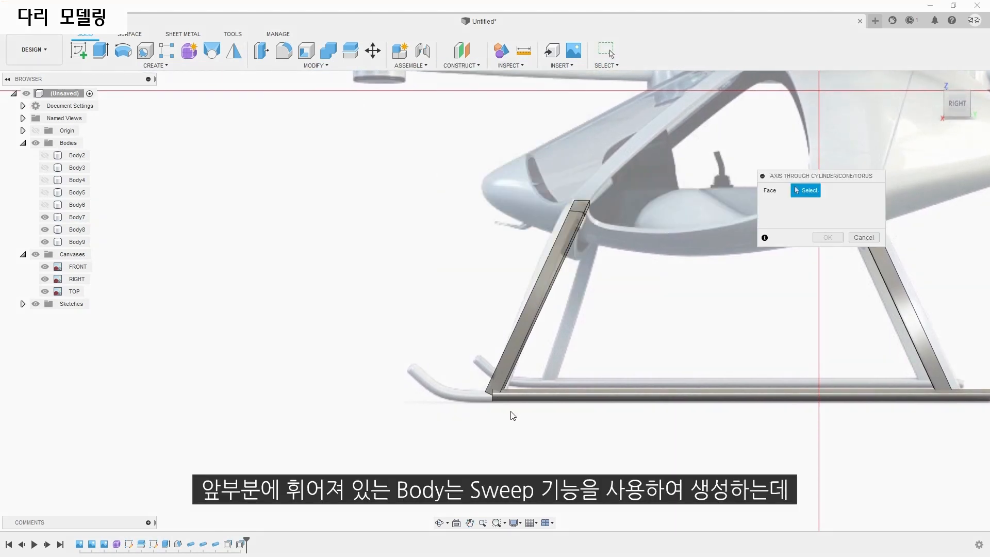
pyautogui.click(518, 404)
pyautogui.press('Return')
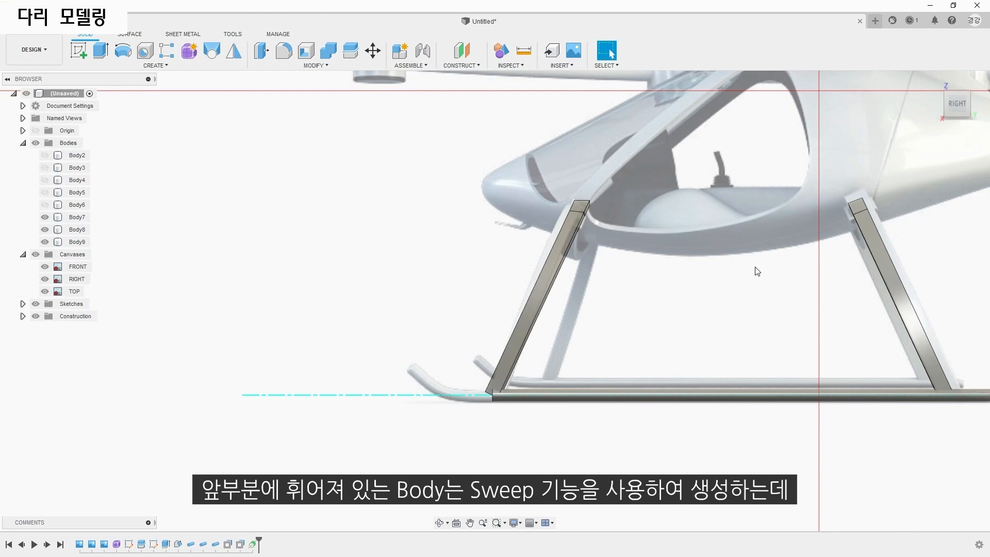
# Step: Construct a plane at a 90-degree angle through the skid tube's axis
pyautogui.click(470, 74)
pyautogui.click(467, 83)
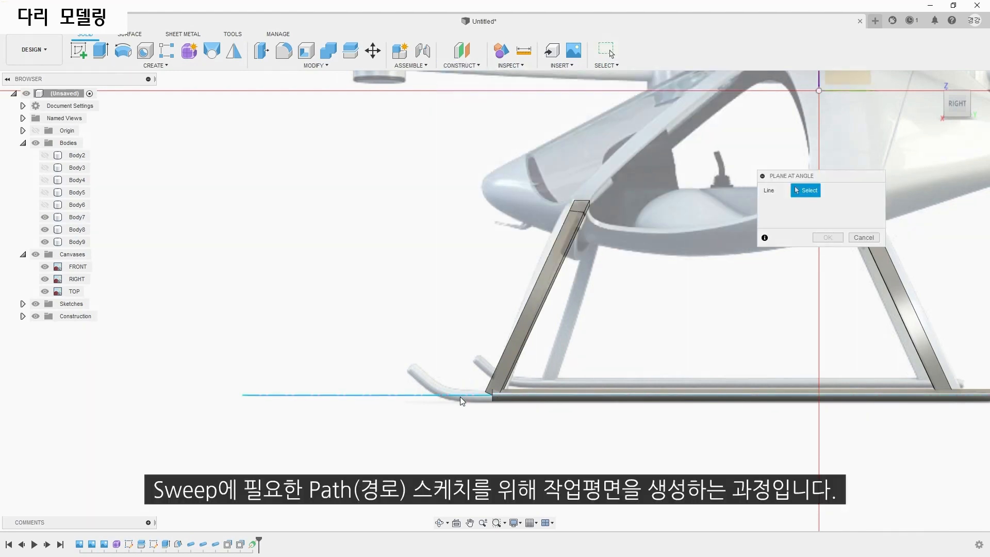
pyautogui.click(462, 401)
pyautogui.scroll(-3, 461, 402)
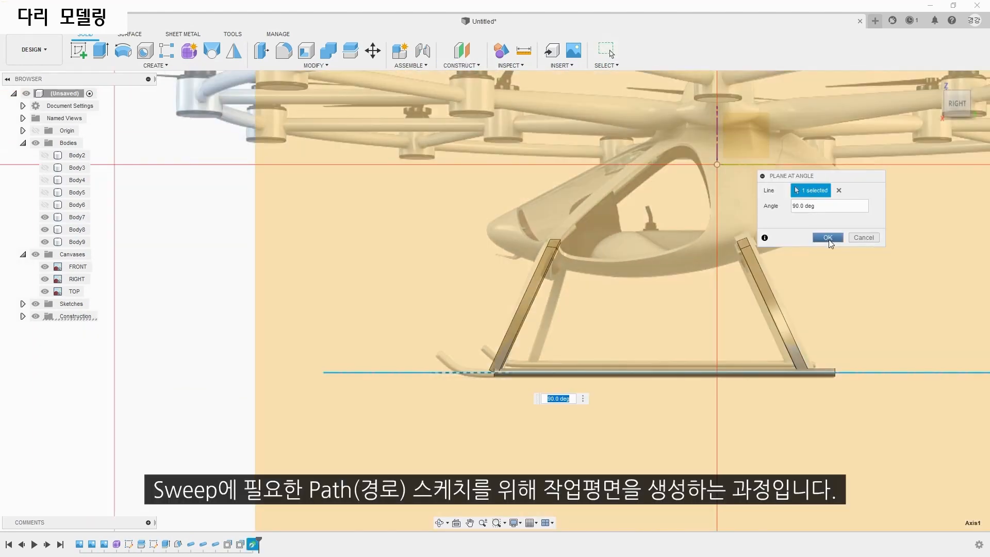
pyautogui.click(828, 237)
# Step: Start a sketch on the angled plane and project the skid tube's face into it
pyautogui.click(79, 50)
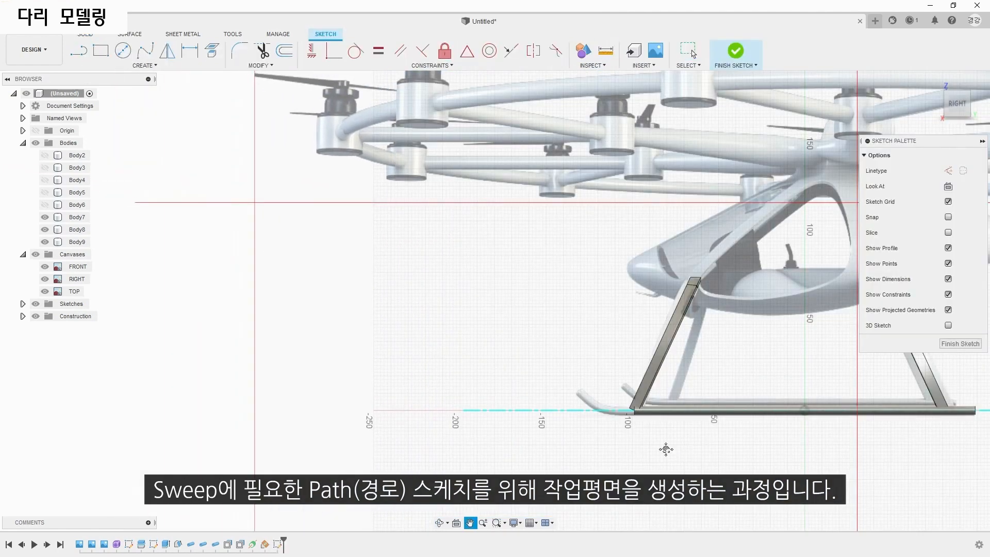
pyautogui.moveTo(665, 449); pyautogui.dragTo(533, 405, button='middle')
pyautogui.scroll(8, 526, 382)
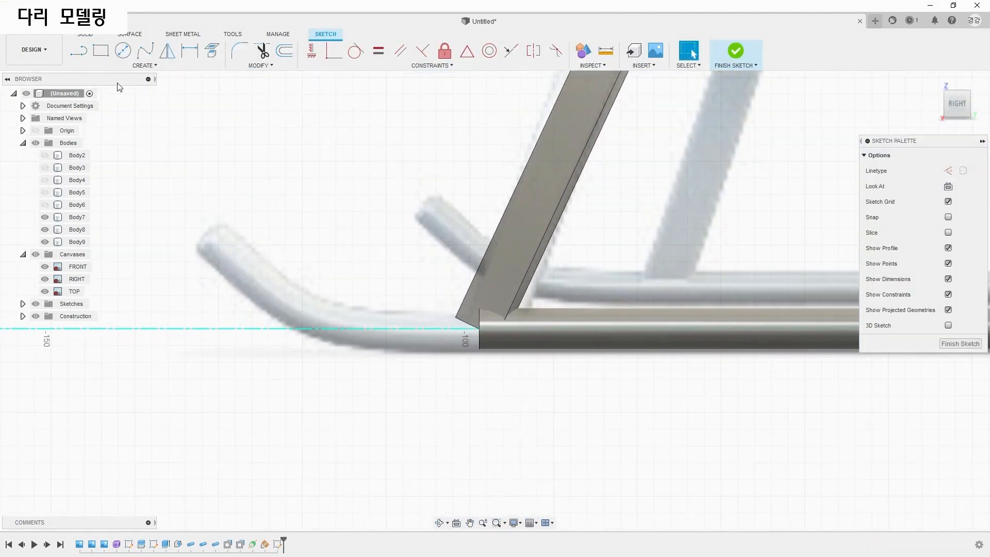
pyautogui.press('l')
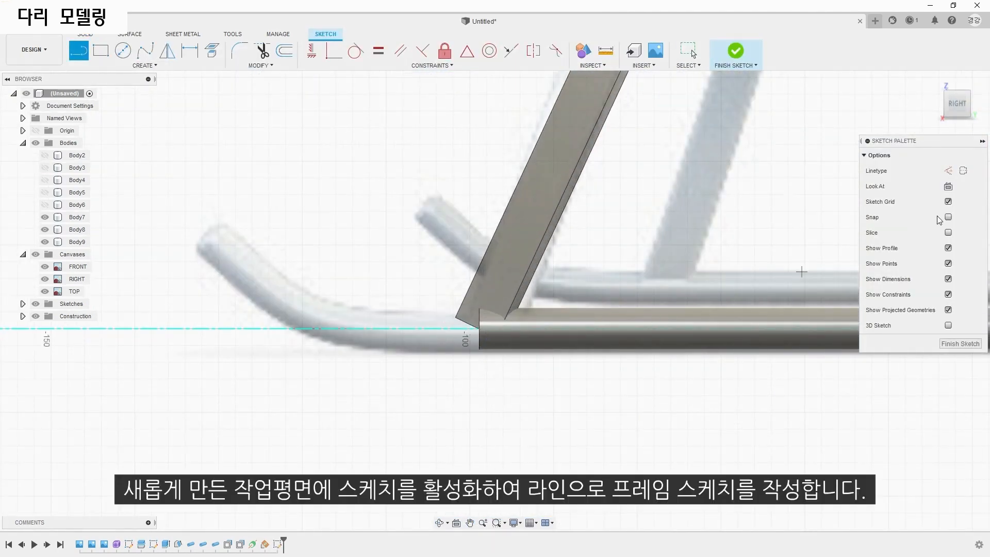
pyautogui.press('p')
pyautogui.click(500, 341)
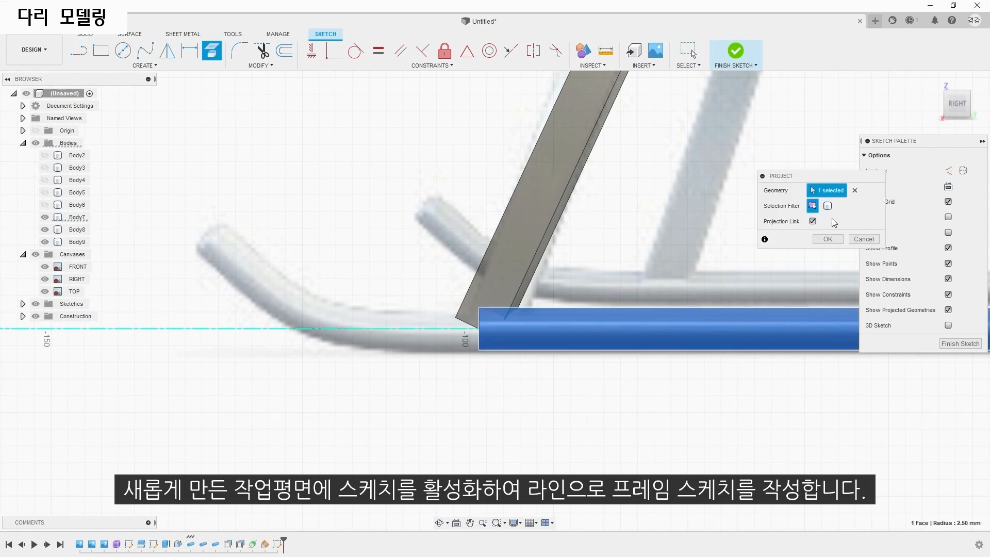
pyautogui.press('Return')
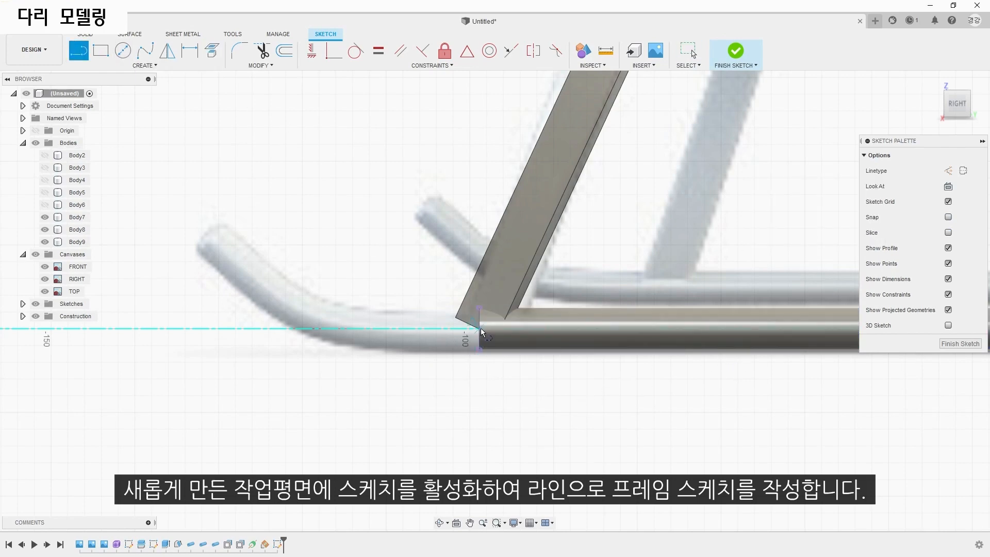
# Step: Draw a line forward from the tube's front end and a tangent arc up to the canvas skid's tip, and finish the sketch
pyautogui.click(479, 328)
pyautogui.click(360, 329)
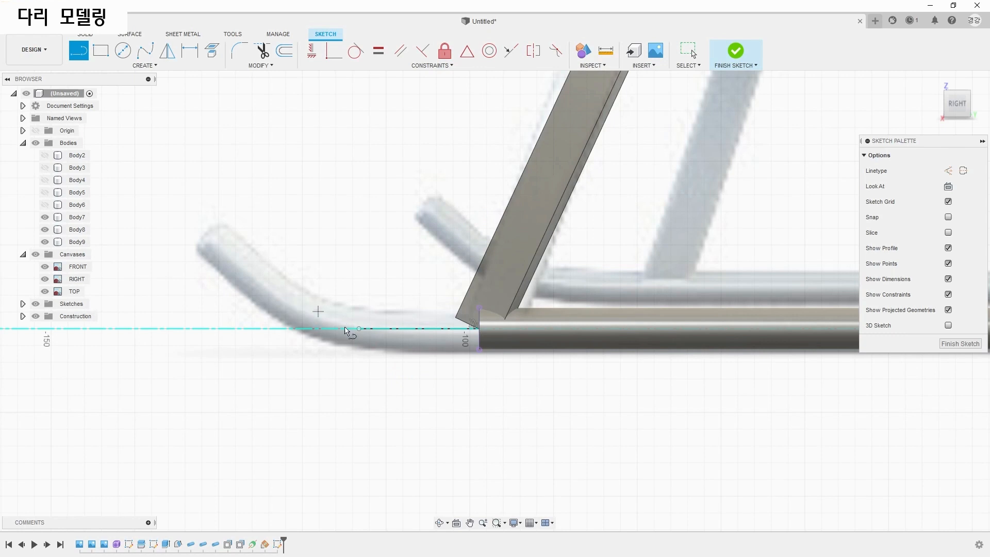
pyautogui.moveTo(359, 328)
pyautogui.mouseDown()
pyautogui.moveTo(274, 287)
pyautogui.moveTo(215, 242)
pyautogui.mouseUp()
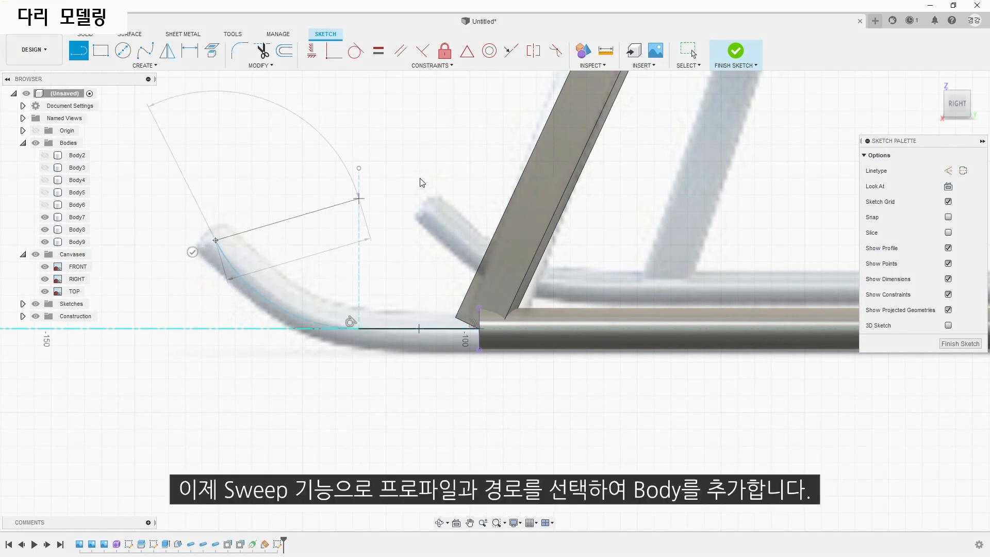
pyautogui.press('Escape')
pyautogui.click(735, 51)
# Step: Sweep the skid tube's front end face along the line and arc path, joining the curved tip to the skid
pyautogui.click(206, 64)
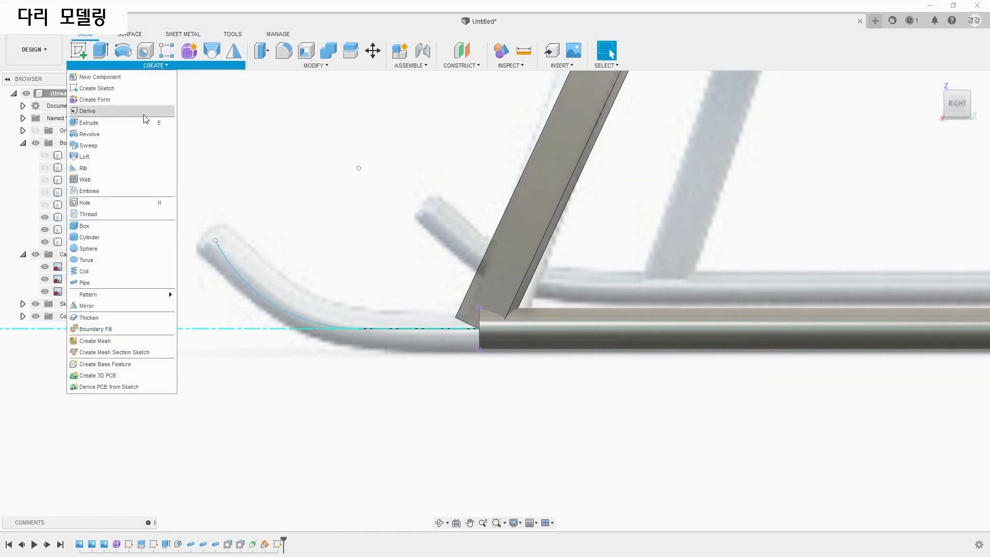
pyautogui.click(134, 154)
pyautogui.keyDown('shift'); pyautogui.moveTo(502, 420); pyautogui.dragTo(615, 397, button='middle'); pyautogui.keyUp('shift')
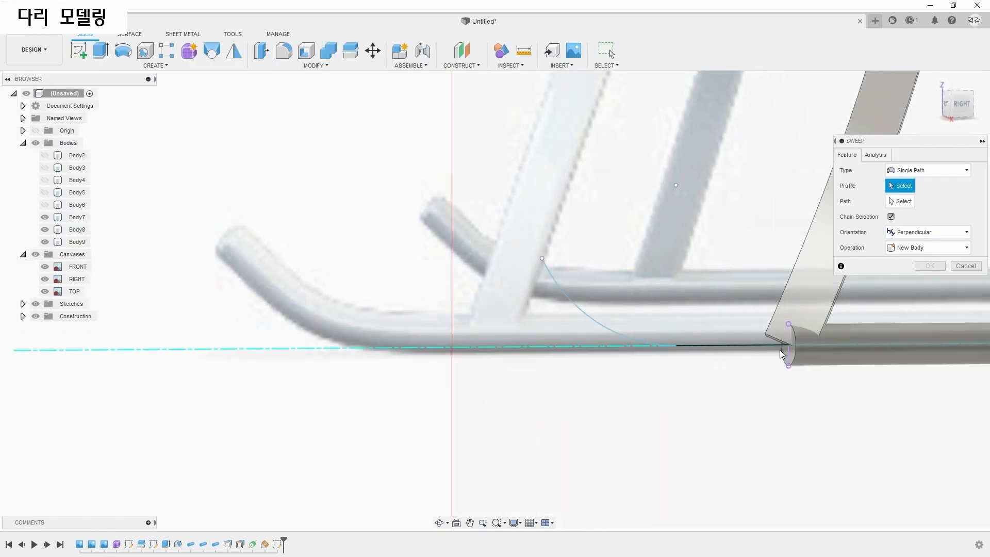
pyautogui.scroll(3, 783, 355)
pyautogui.click(784, 353)
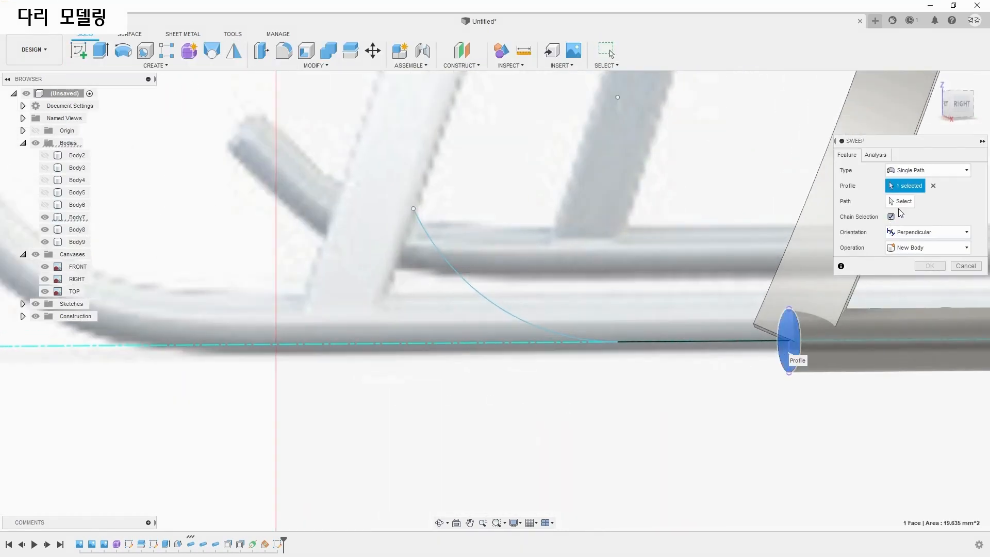
pyautogui.click(725, 344)
pyautogui.click(930, 311)
pyautogui.scroll(-5, 884, 413)
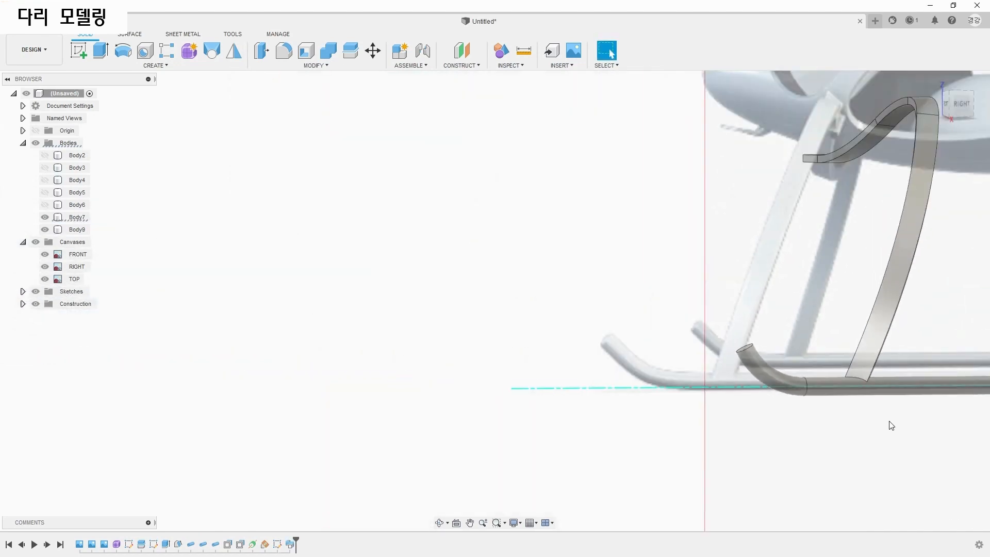
# Step: Mirror the two leg bodies, Body7 and Body9, about the strut's inner end face using the Join operation
pyautogui.scroll(-1, 891, 425)
pyautogui.moveTo(891, 425); pyautogui.dragTo(539, 432, button='middle')
pyautogui.scroll(-2, 594, 428)
pyautogui.moveTo(730, 418); pyautogui.dragTo(620, 417, button='middle')
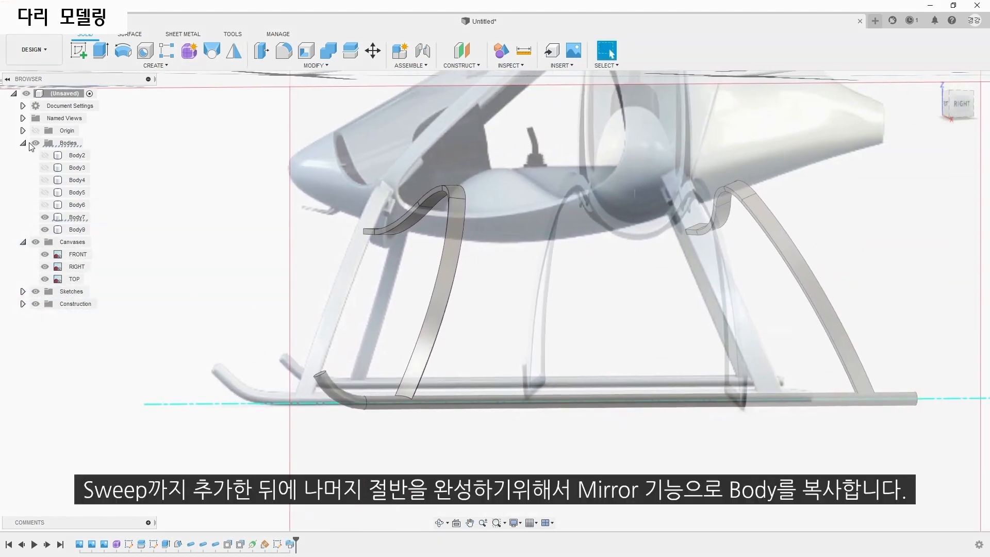
pyautogui.keyDown('shift'); pyautogui.moveTo(416, 229); pyautogui.dragTo(479, 268, button='middle'); pyautogui.keyUp('shift')
pyautogui.click(178, 66)
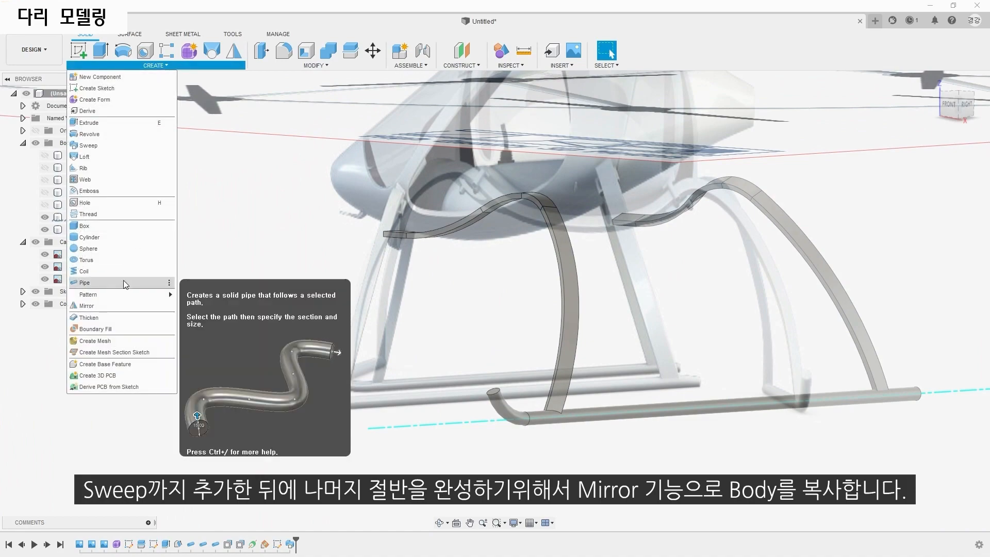
pyautogui.click(126, 306)
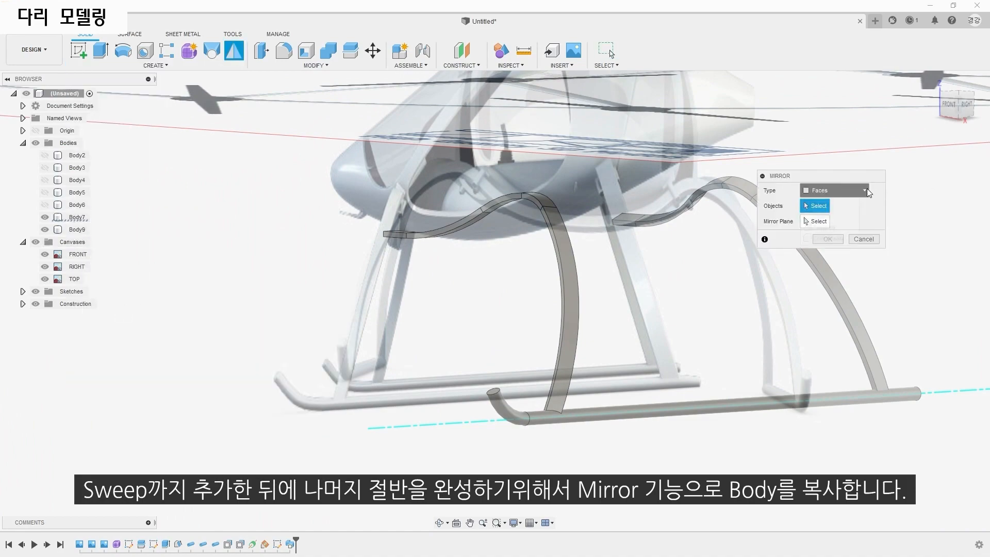
pyautogui.click(77, 218)
pyautogui.click(77, 229)
pyautogui.click(815, 221)
pyautogui.keyDown('shift'); pyautogui.moveTo(330, 255); pyautogui.dragTo(479, 253, button='middle'); pyautogui.keyUp('shift')
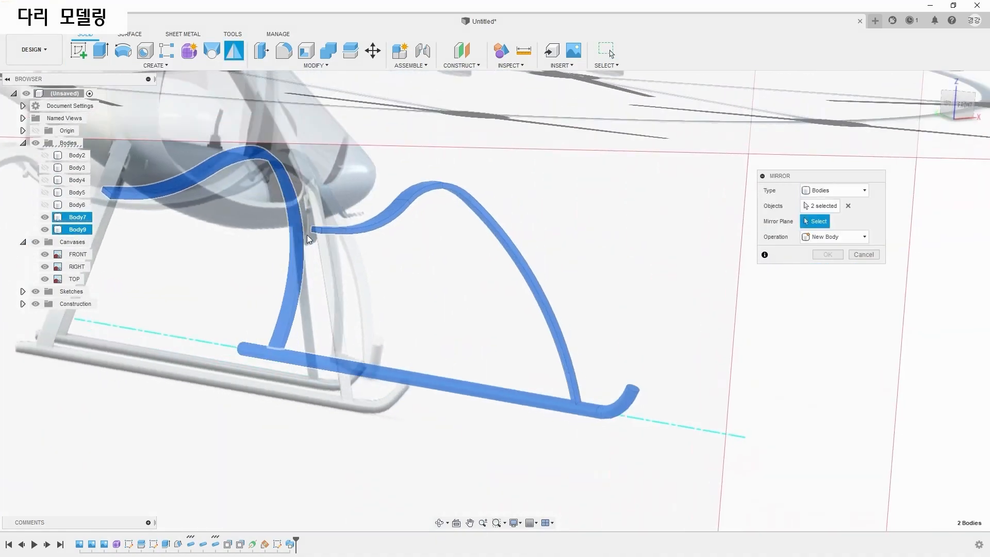
pyautogui.scroll(1, 315, 234)
pyautogui.click(338, 245)
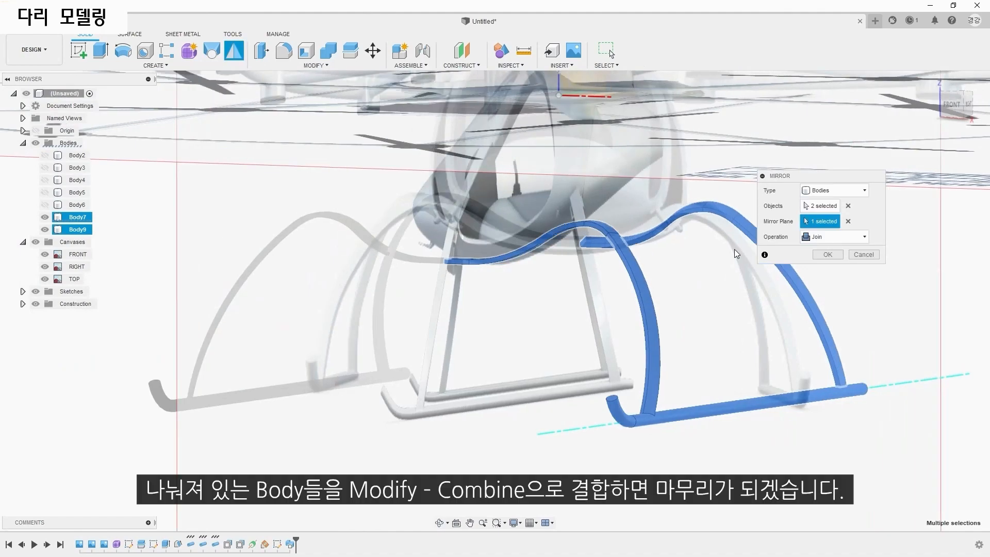
pyautogui.click(827, 254)
# Step: Combine Body7 and Body9 into a single landing gear body
pyautogui.click(315, 66)
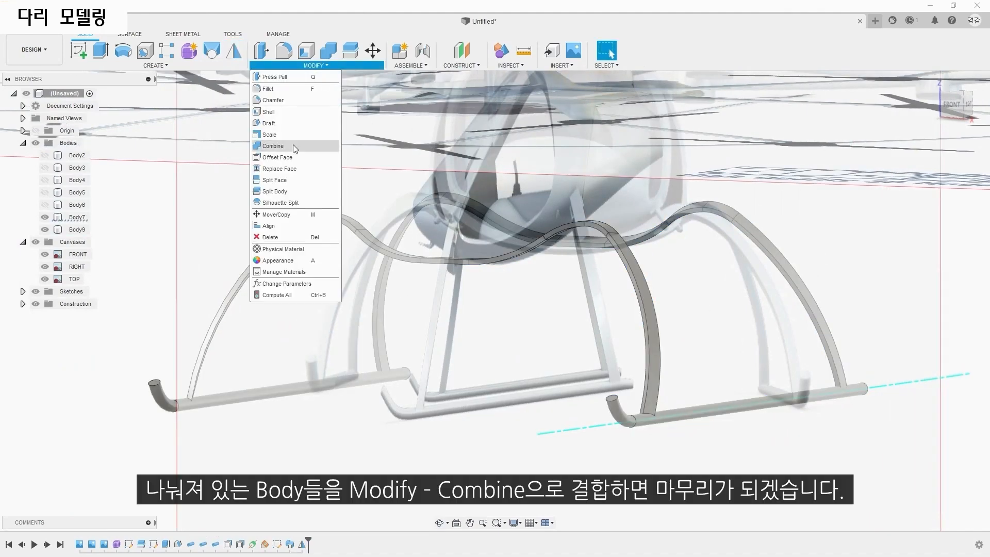
pyautogui.click(293, 144)
pyautogui.click(77, 217)
pyautogui.click(77, 230)
pyautogui.click(827, 270)
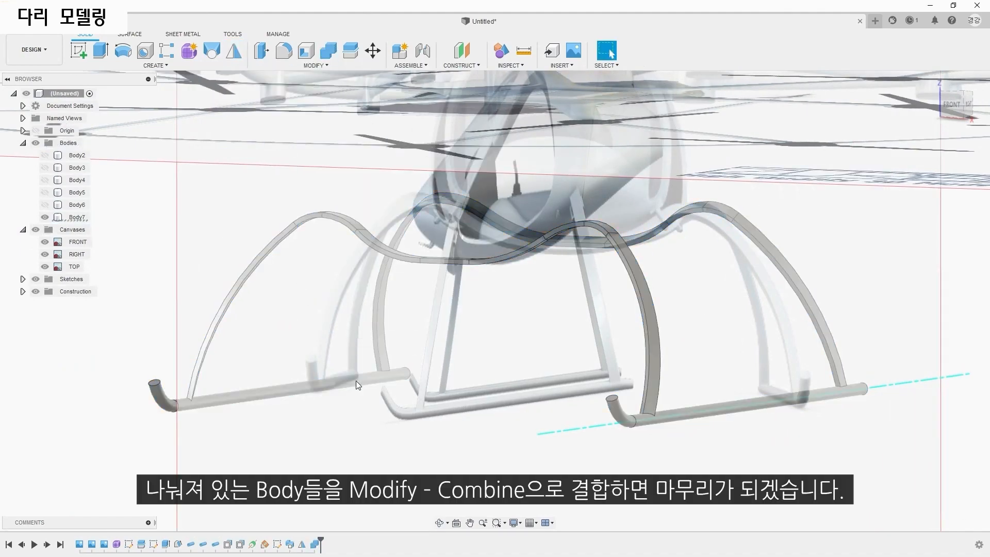
# Step: Show the fuselage bodies Body2, Body3, Body4 and Body5 together with the landing gear
pyautogui.scroll(-3, 402, 397)
pyautogui.click(957, 105)
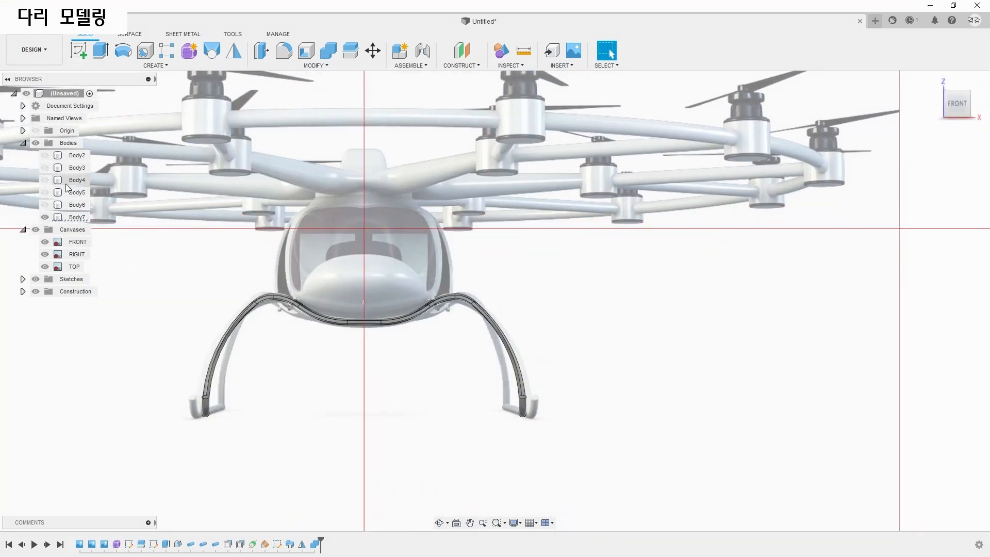
pyautogui.click(45, 155)
pyautogui.click(45, 168)
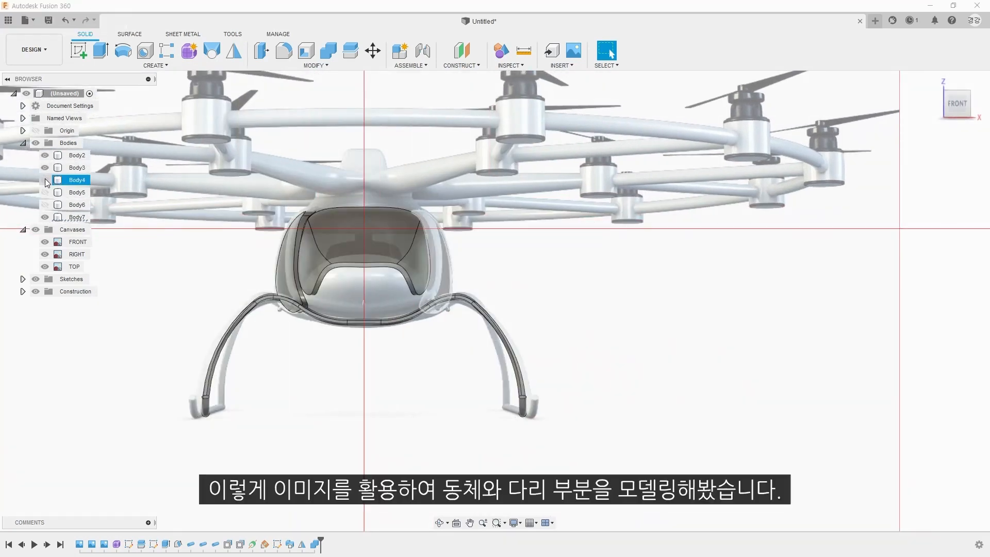
pyautogui.click(45, 180)
pyautogui.click(45, 192)
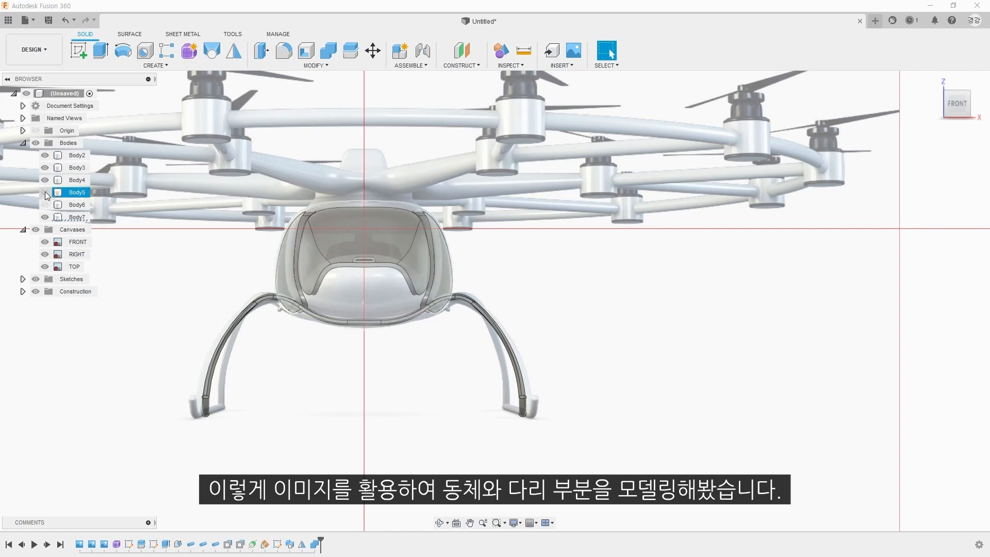
pyautogui.click(45, 205)
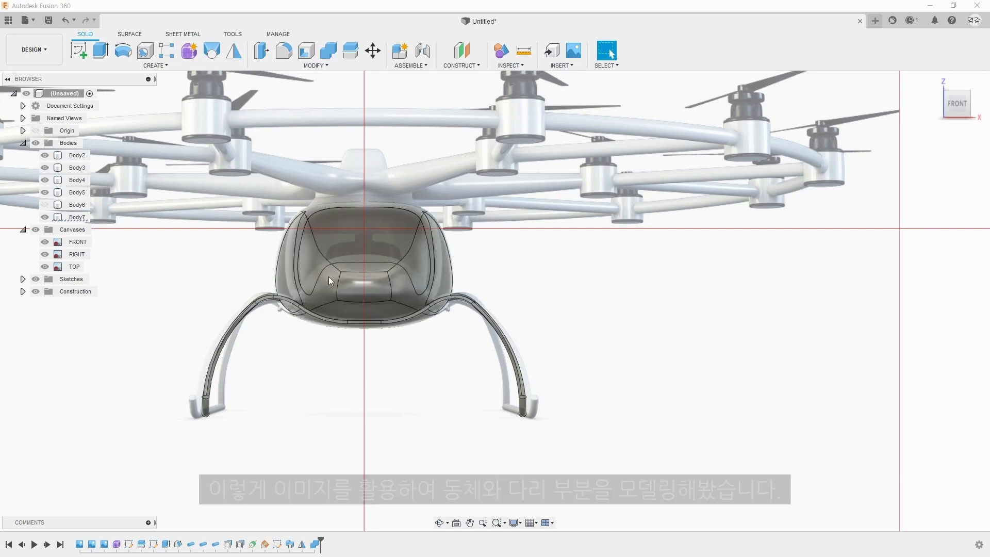
# Step: Hide all the canvases and the construction axis Axis1 so only the modelled bodies are displayed
pyautogui.click(969, 95)
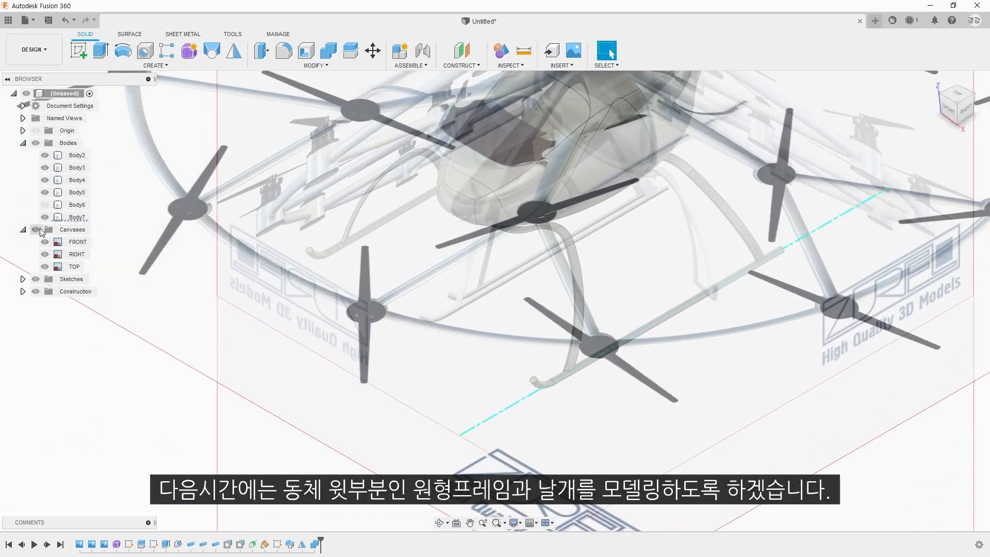
pyautogui.click(39, 229)
pyautogui.moveTo(526, 244); pyautogui.dragTo(484, 334, button='middle')
pyautogui.moveTo(596, 308)
pyautogui.keyDown('shift'); pyautogui.mouseDown(button='middle')
pyautogui.moveTo(595, 290)
pyautogui.moveTo(593, 302)
pyautogui.mouseUp(button='middle'); pyautogui.keyUp('shift')
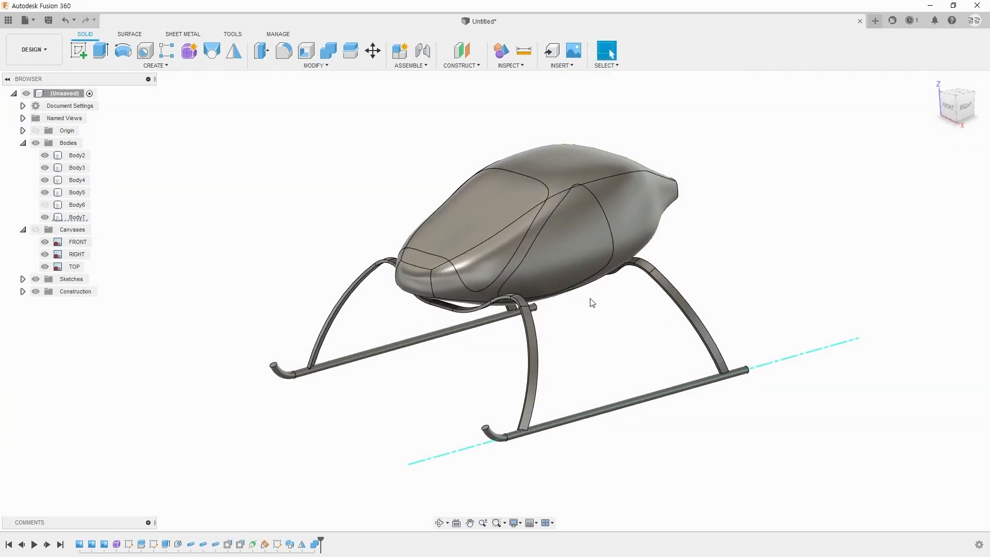
pyautogui.click(23, 291)
pyautogui.click(45, 304)
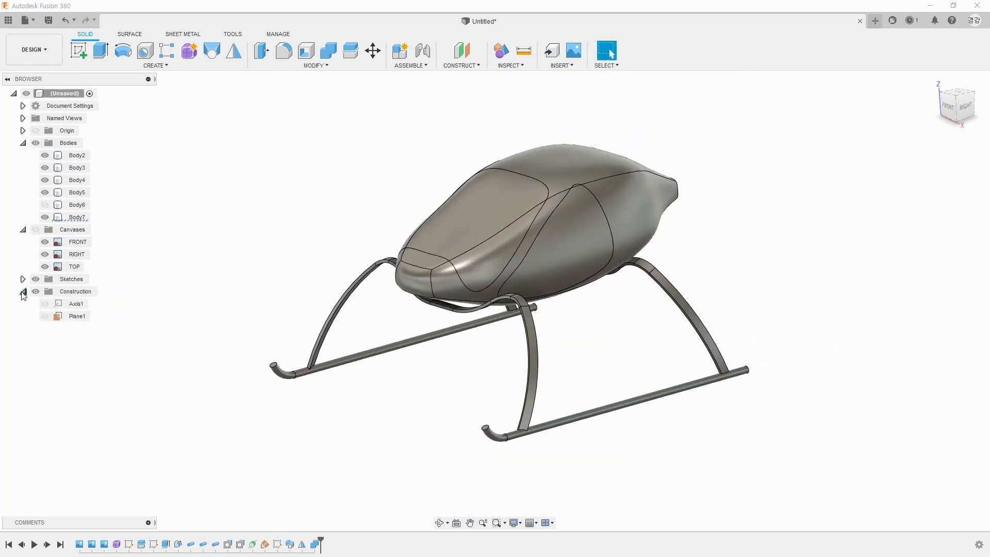